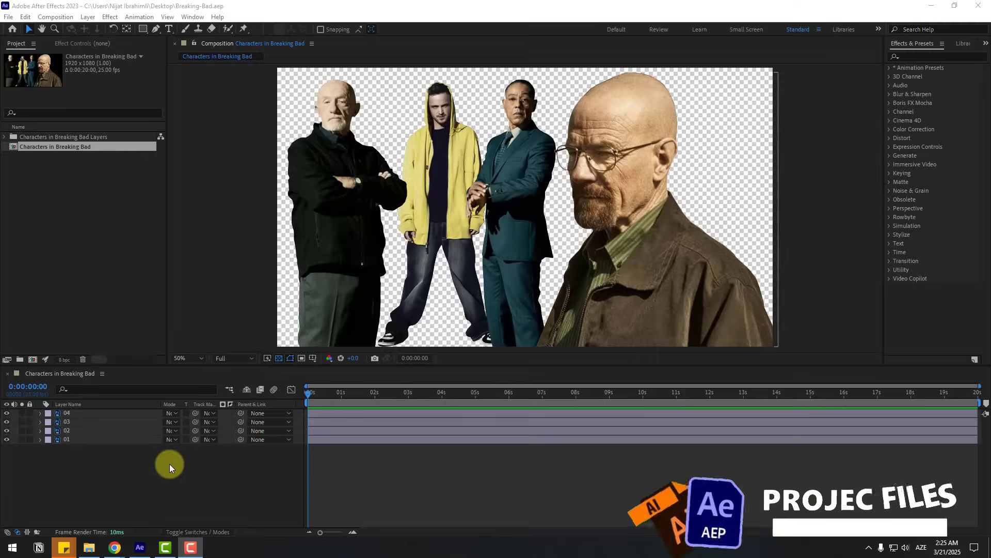
# Create a near-black solid named BG and move it below all character layers
pyautogui.rightClick(170, 463)
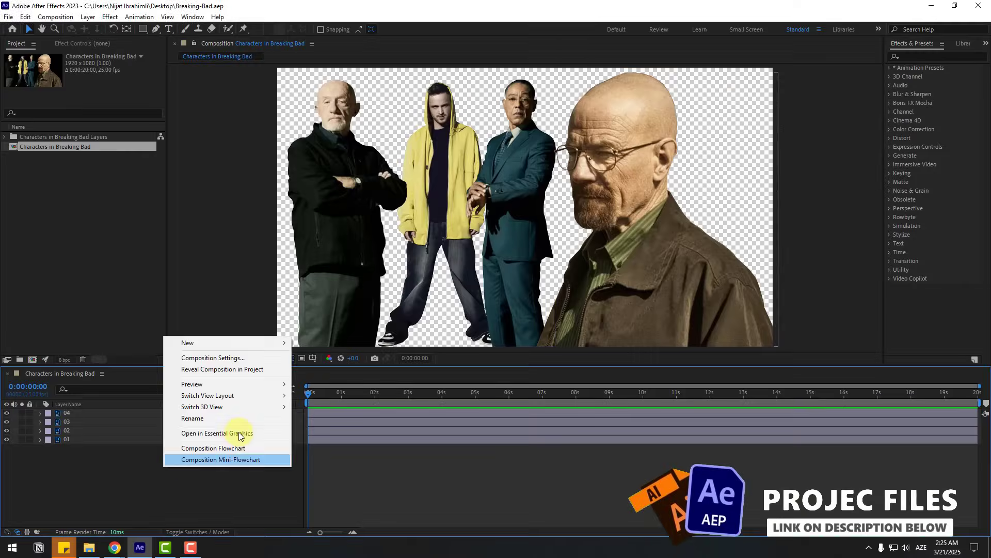
pyautogui.moveTo(239, 342)
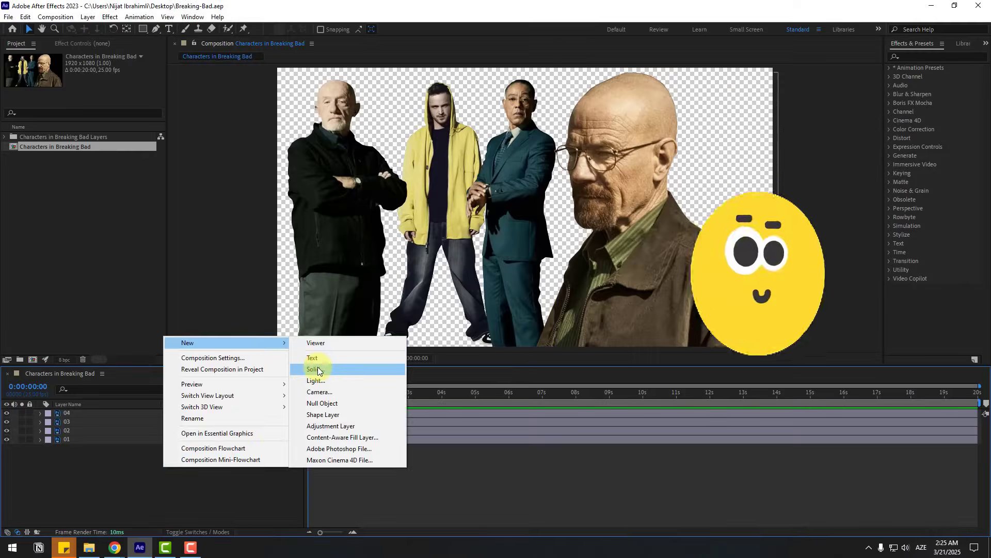
pyautogui.click(315, 369)
pyautogui.write('BG')
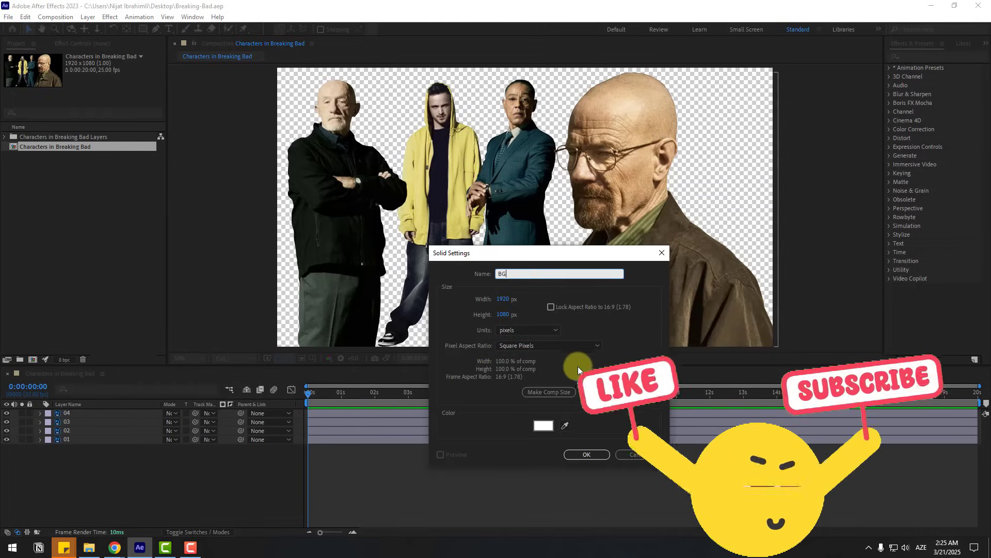
pyautogui.click(543, 424)
pyautogui.moveTo(284, 432); pyautogui.dragTo(171, 523)
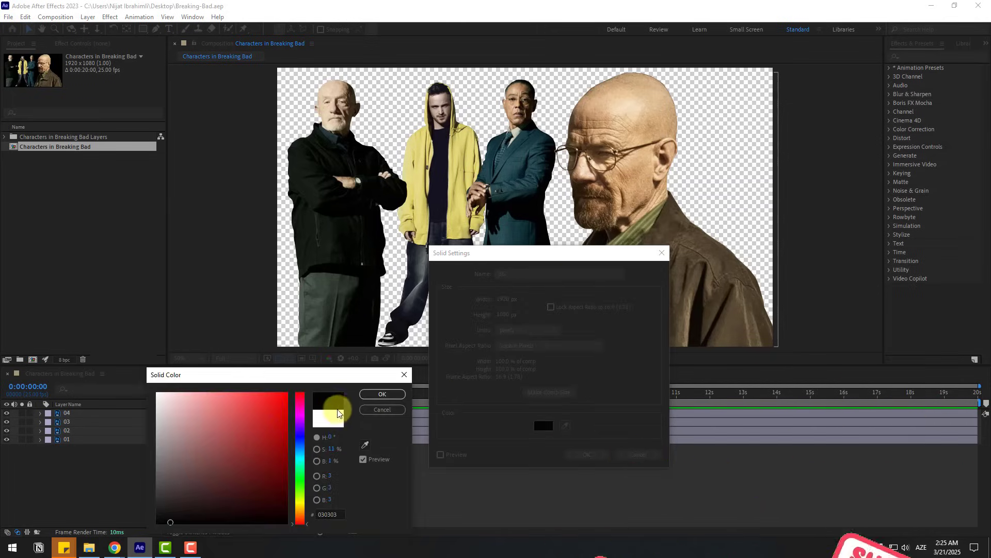
pyautogui.click(382, 393)
pyautogui.click(585, 456)
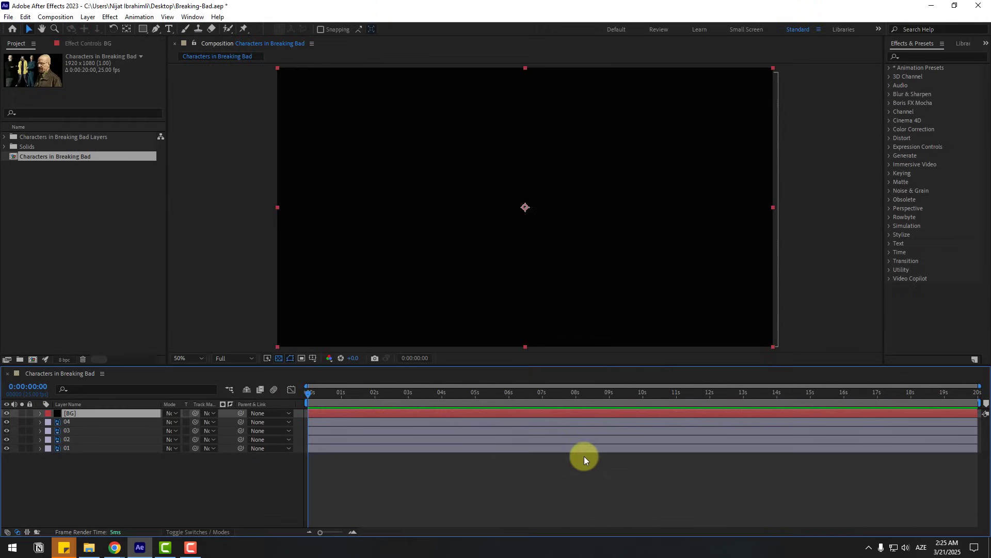
pyautogui.moveTo(76, 413); pyautogui.dragTo(89, 463)
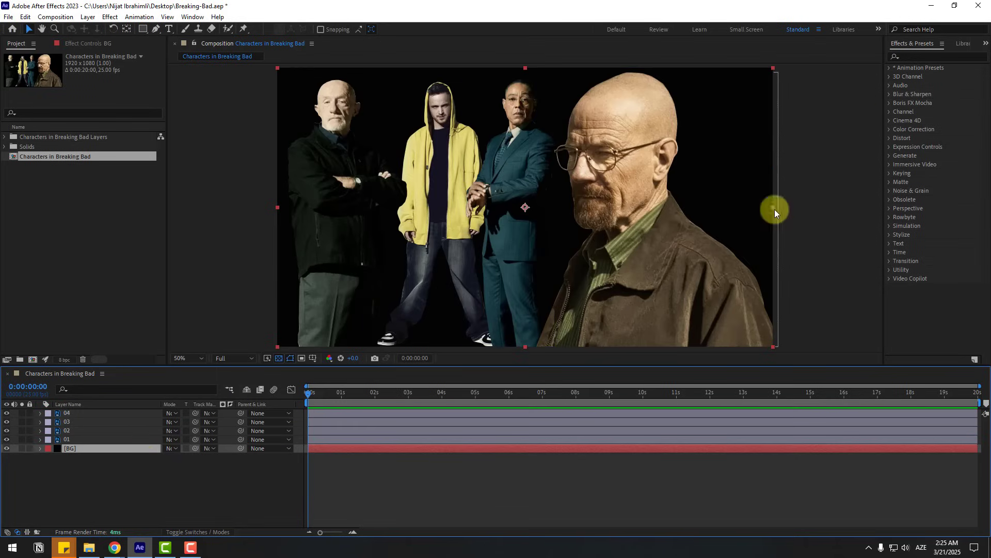
# Apply a Fill effect to BG and set its colour to dark grey 4F4F4F
pyautogui.click(924, 57)
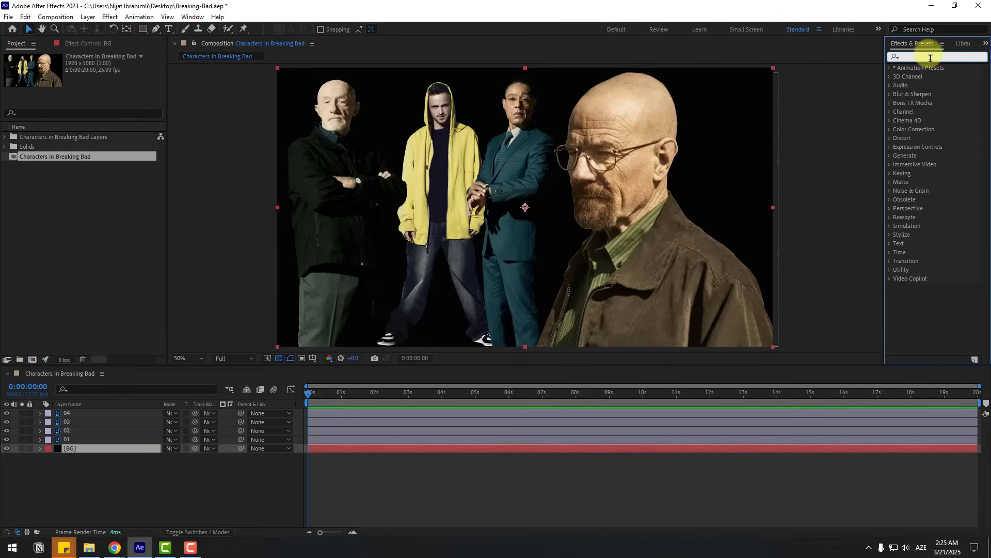
pyautogui.write('fill')
pyautogui.moveTo(927, 120); pyautogui.dragTo(72, 448)
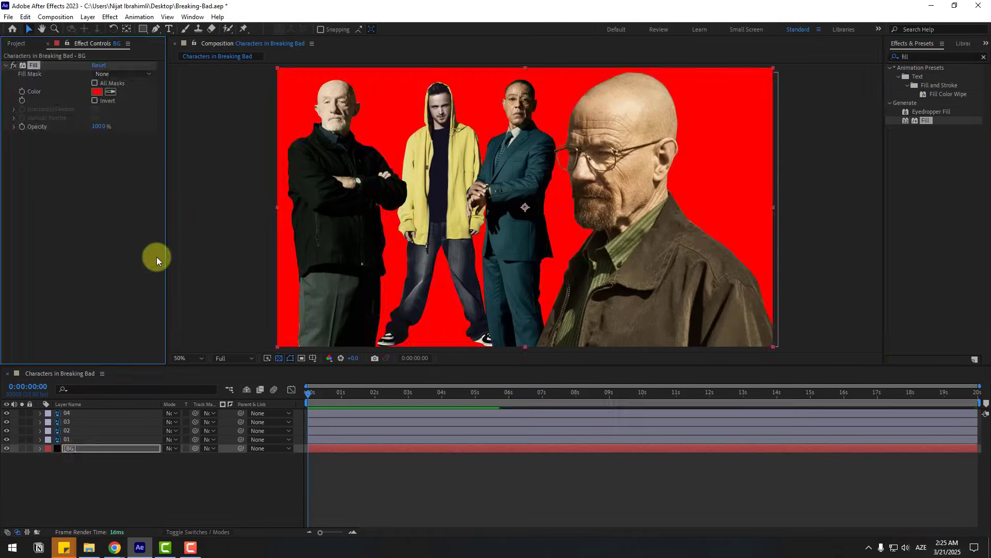
pyautogui.click(96, 93)
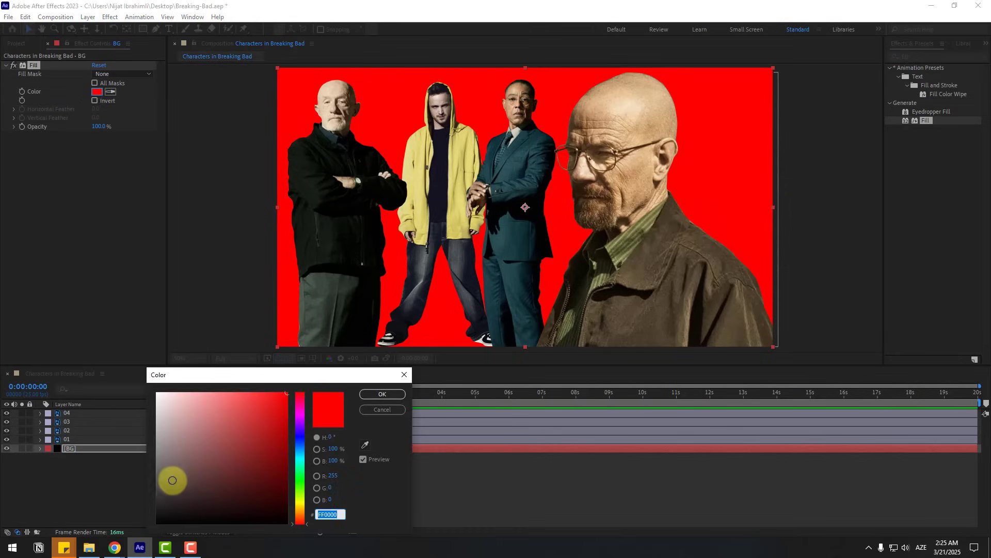
pyautogui.moveTo(172, 480)
pyautogui.mouseDown()
pyautogui.moveTo(127, 471)
pyautogui.moveTo(116, 486)
pyautogui.mouseUp()
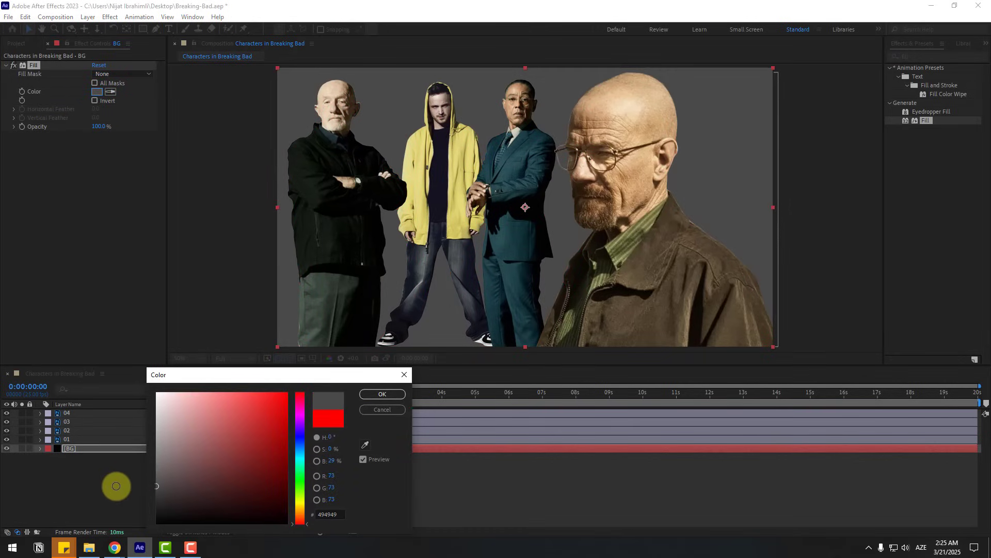
pyautogui.click(364, 395)
pyautogui.click(71, 450)
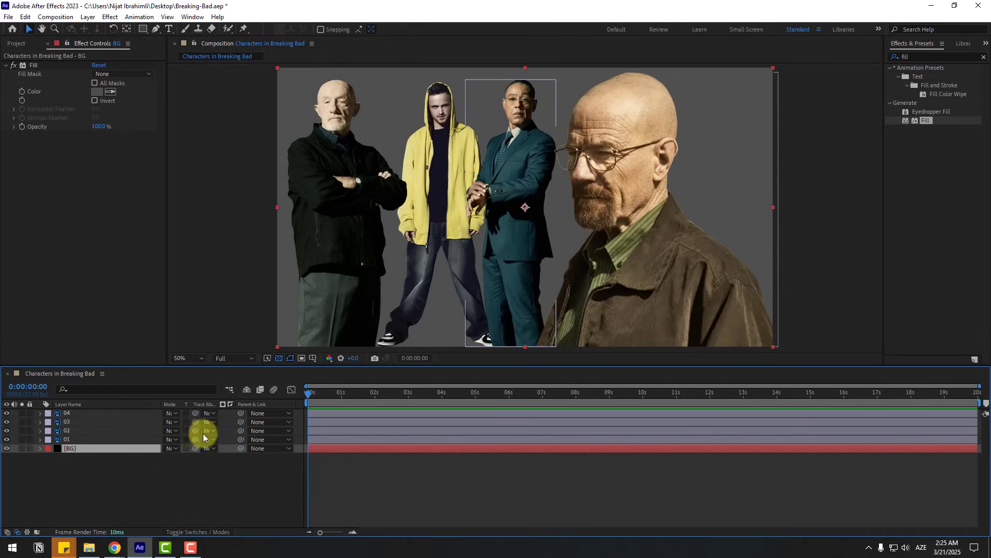
# Duplicate BG as a layer named GRID and remove its Fill effect
pyautogui.hotkey('ctrl', 'd')
pyautogui.press('Return')
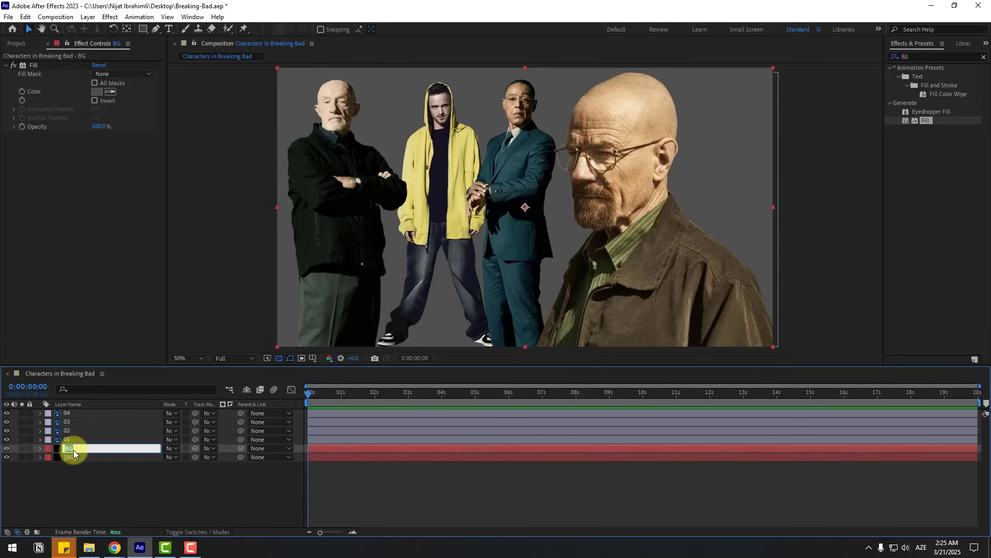
pyautogui.write('GRID')
pyautogui.press('Return')
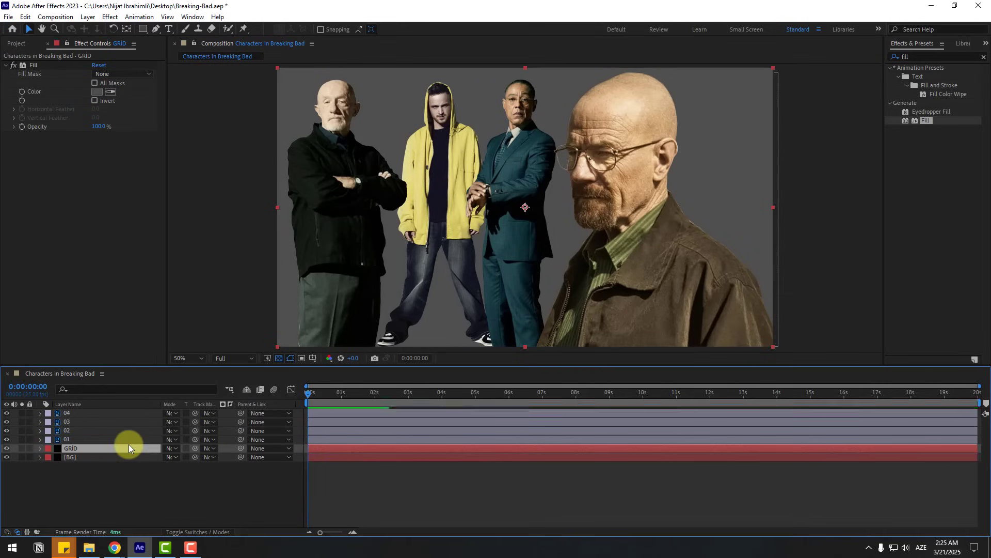
pyautogui.click(36, 67)
pyautogui.press('Delete')
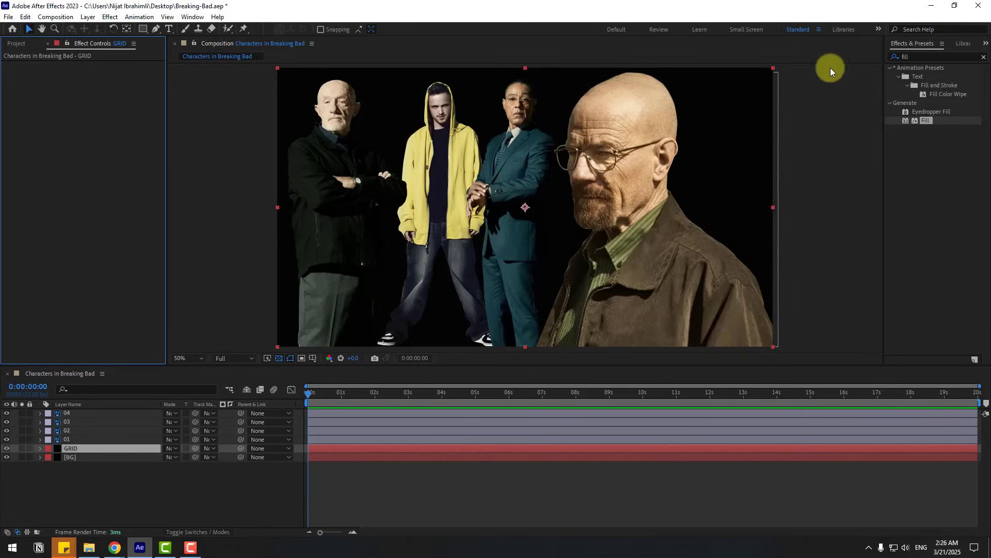
# Add a Grid effect sized by Width Slider at 82.6, fade its opacity, and lock GRID and BG
pyautogui.click(924, 57)
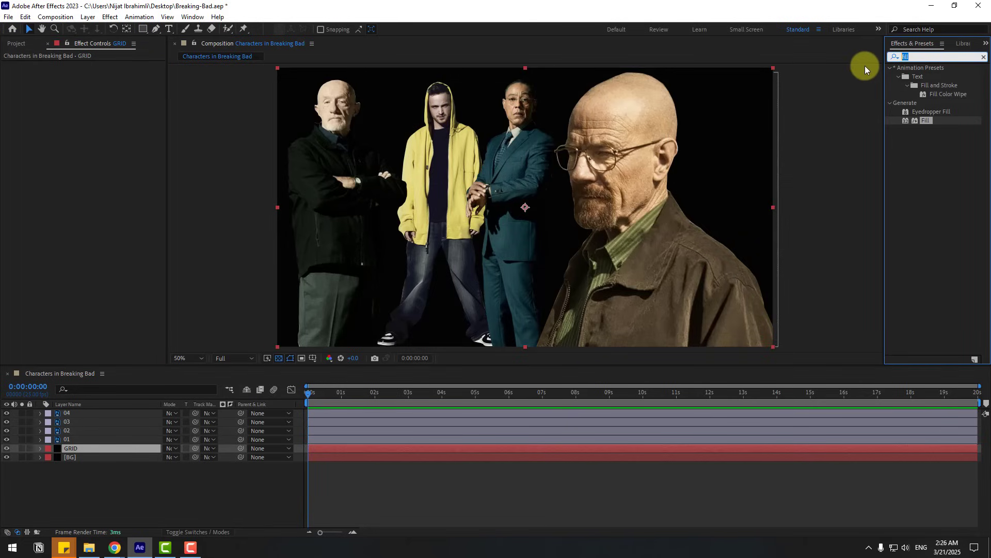
pyautogui.write('grid')
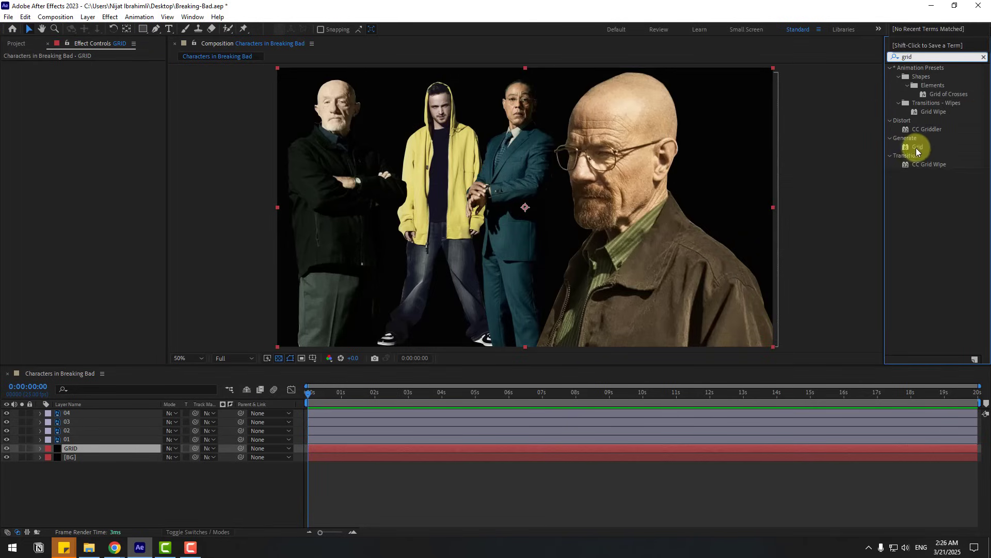
pyautogui.moveTo(918, 147); pyautogui.dragTo(67, 446)
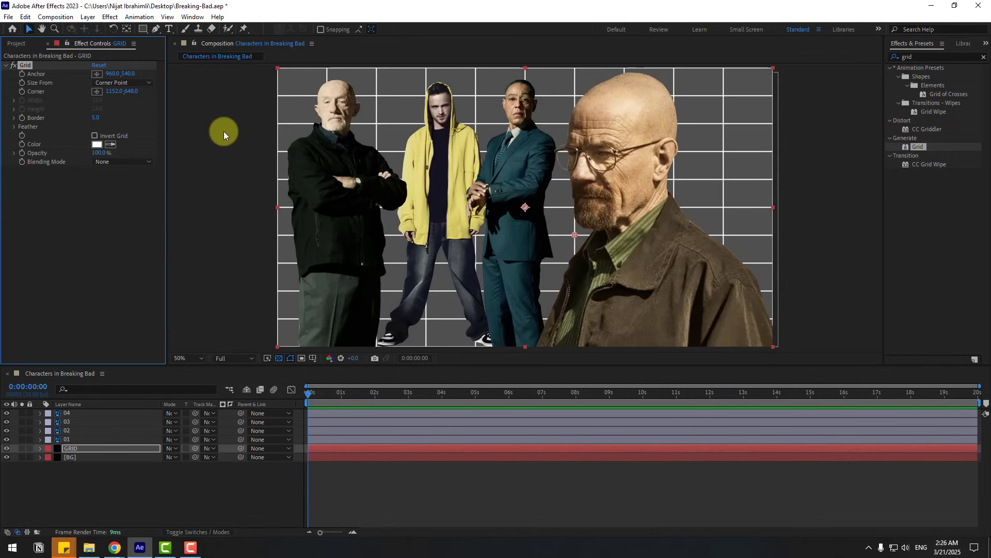
pyautogui.click(122, 82)
pyautogui.click(123, 107)
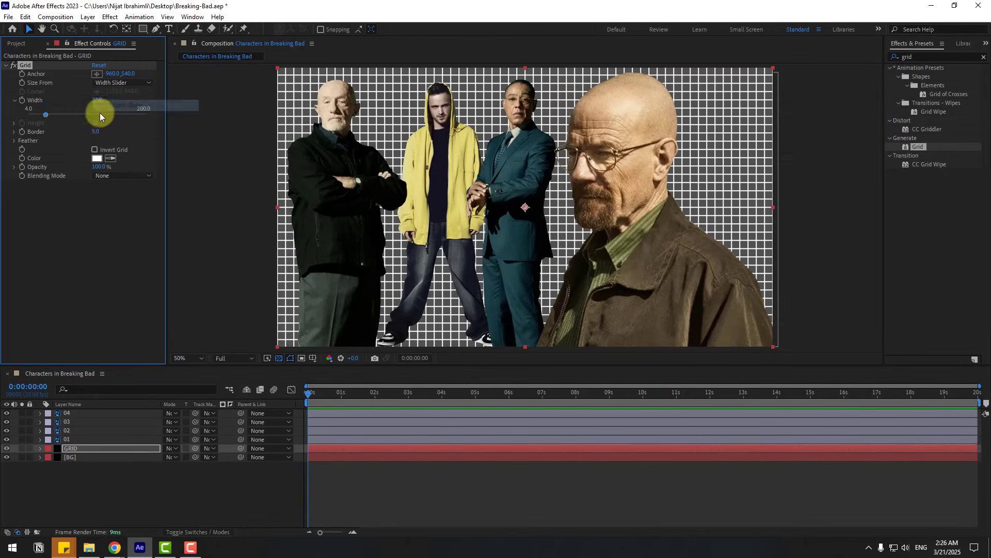
pyautogui.moveTo(64, 115); pyautogui.dragTo(75, 112)
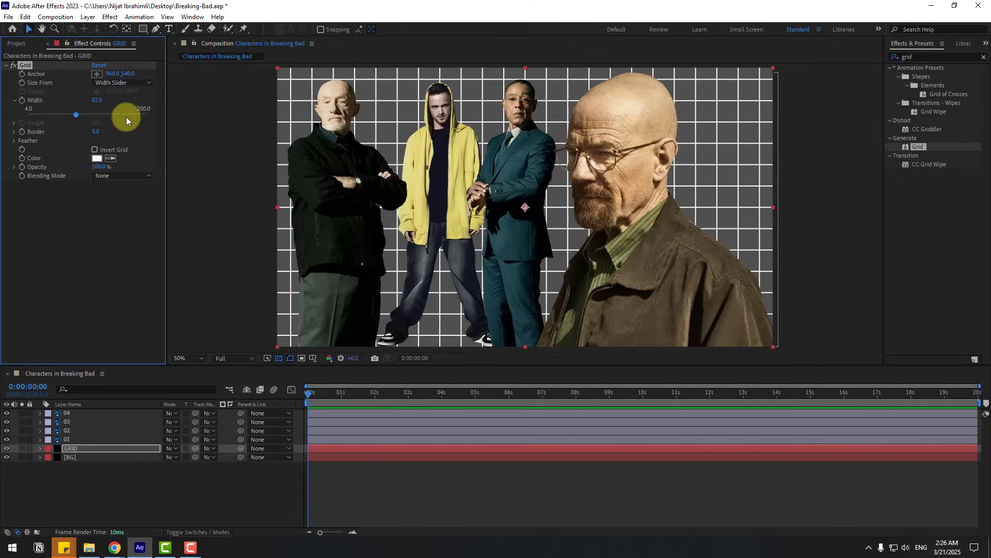
pyautogui.moveTo(95, 168); pyautogui.dragTo(37, 175)
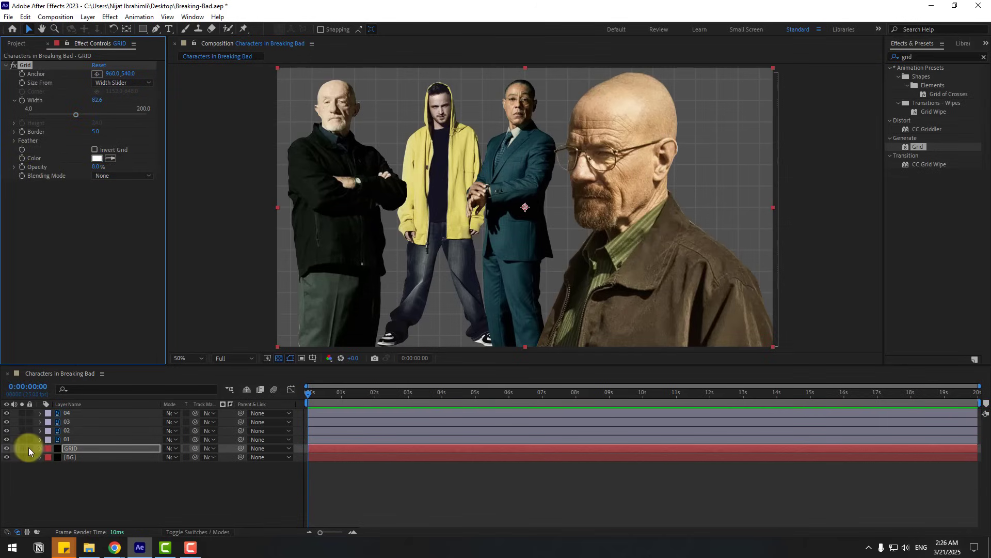
pyautogui.moveTo(29, 448); pyautogui.dragTo(30, 457)
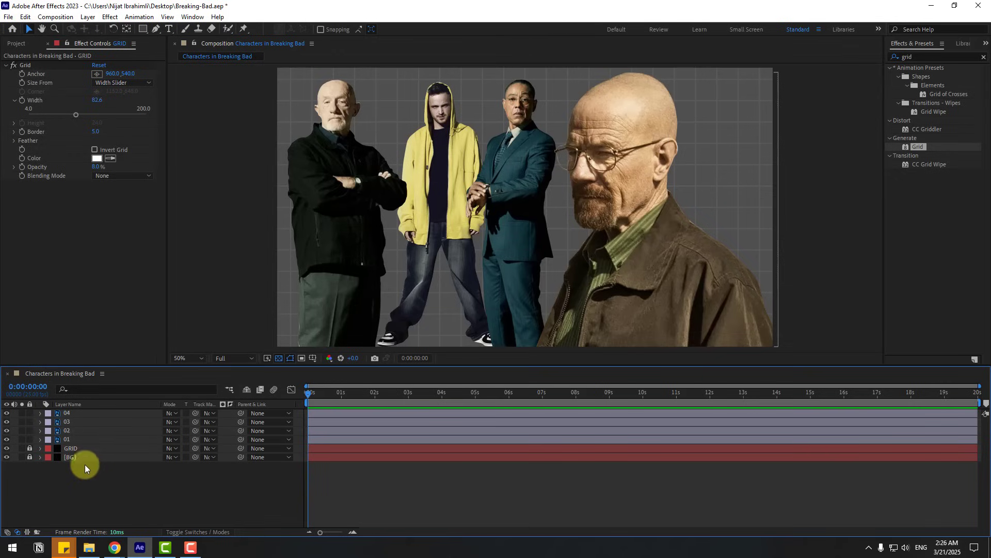
pyautogui.click(67, 441)
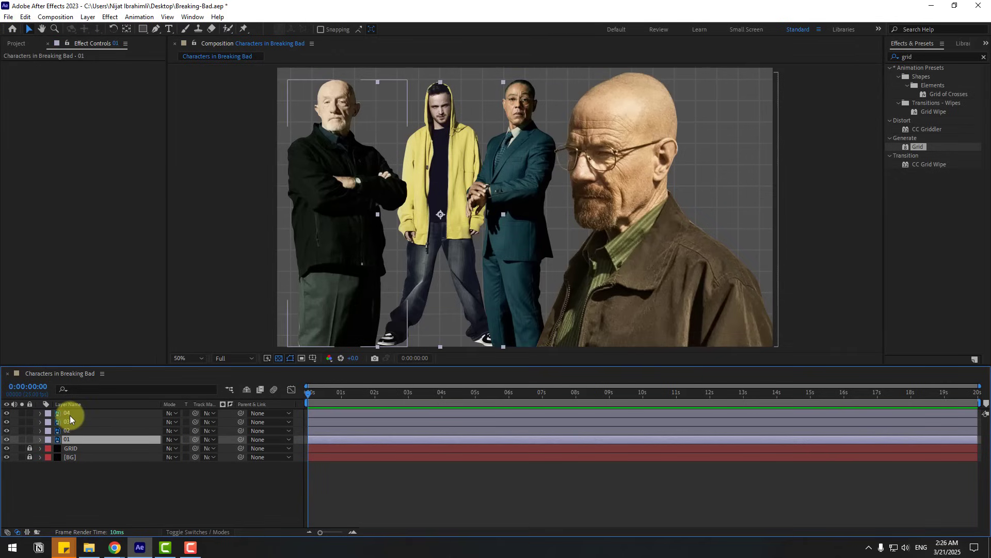
# Make the four character layers 01–04 3D layers
pyautogui.keyDown('shift'); pyautogui.click(70, 415); pyautogui.keyUp('shift')
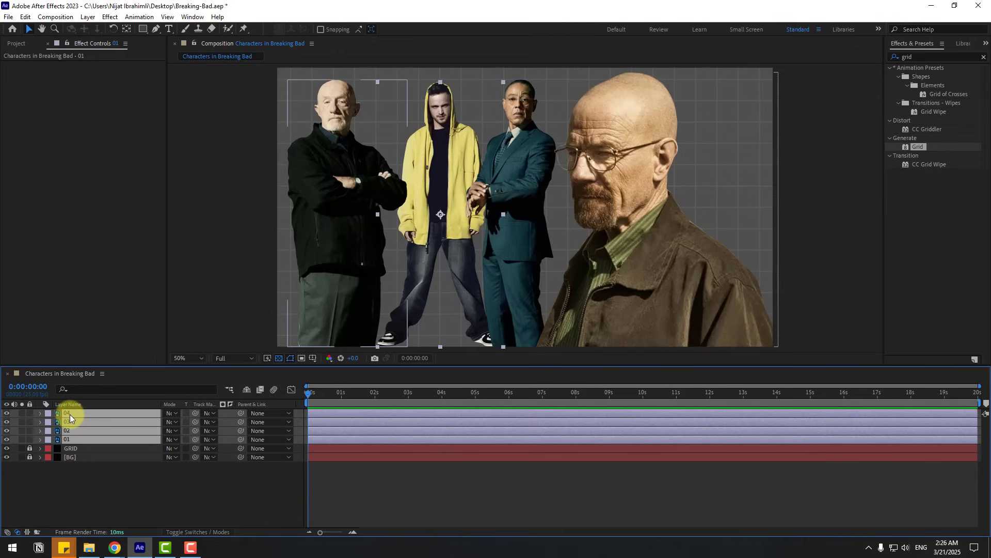
pyautogui.click(182, 531)
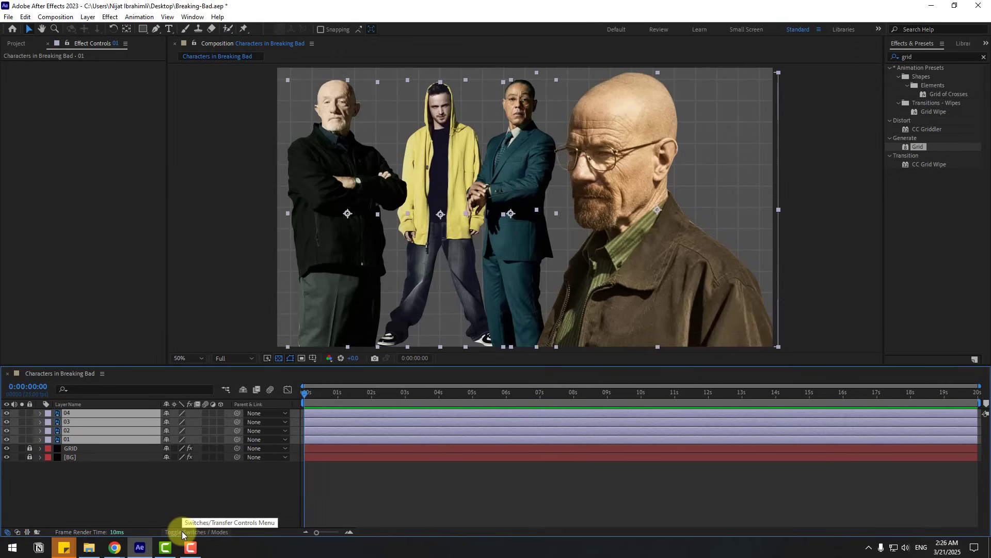
pyautogui.click(221, 413)
pyautogui.click(206, 459)
# Add a second composition viewer and set the left viewer's magnification to Fit
pyautogui.rightClick(139, 489)
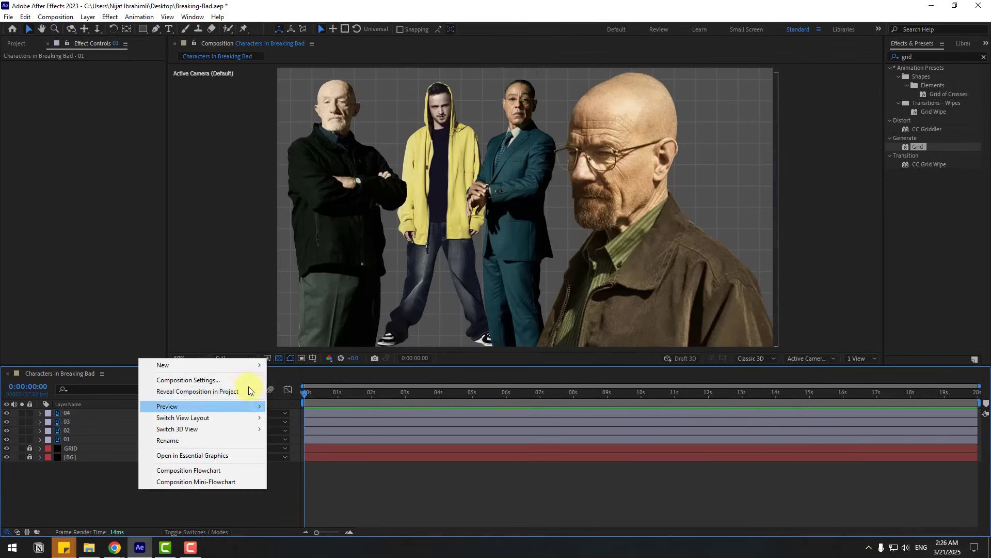
pyautogui.moveTo(240, 364)
pyautogui.click(309, 365)
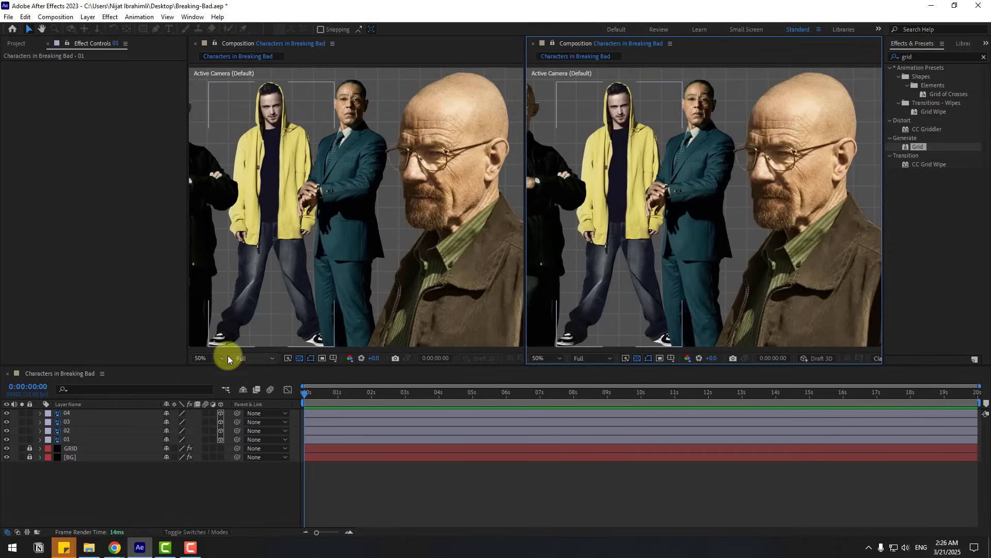
pyautogui.click(209, 360)
pyautogui.click(295, 204)
pyautogui.click(296, 203)
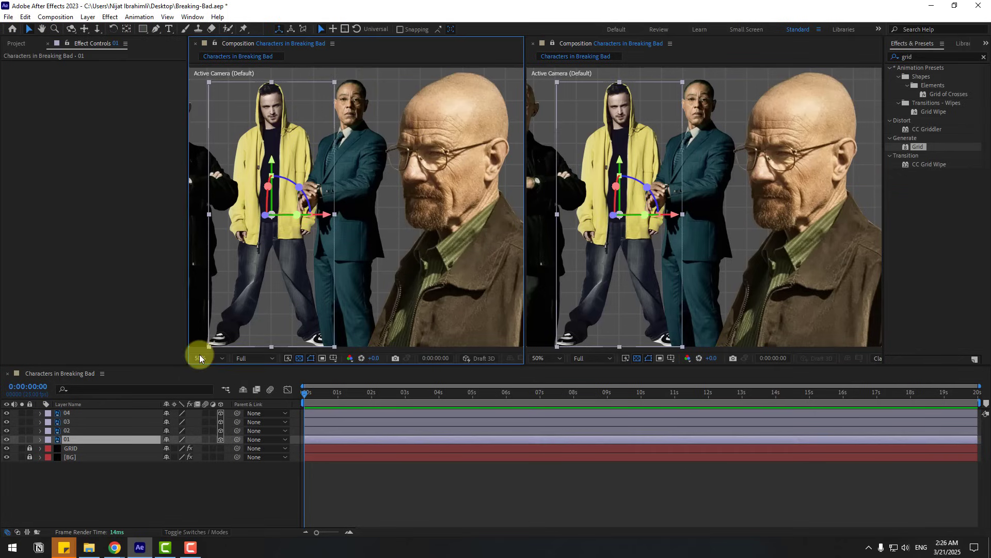
pyautogui.click(204, 357)
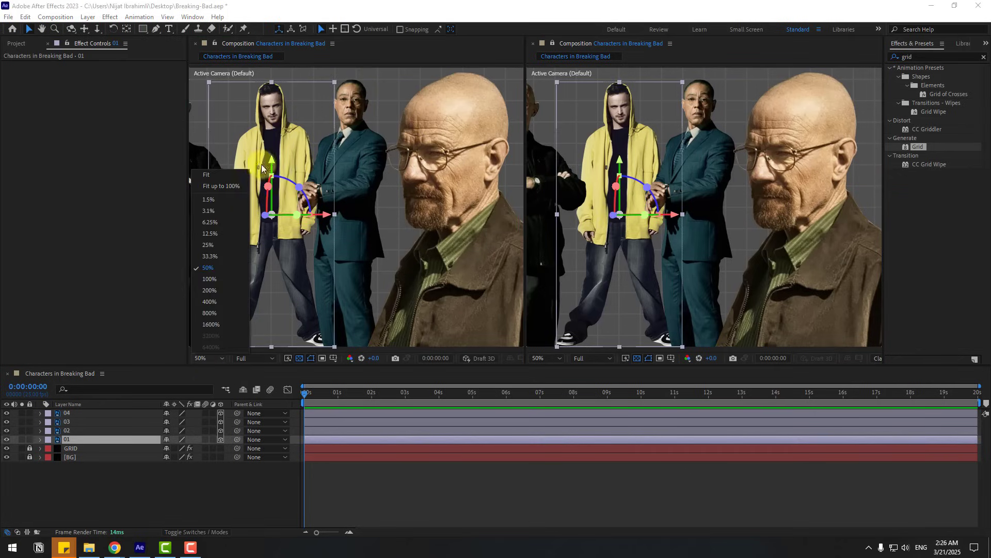
pyautogui.click(226, 187)
pyautogui.click(401, 328)
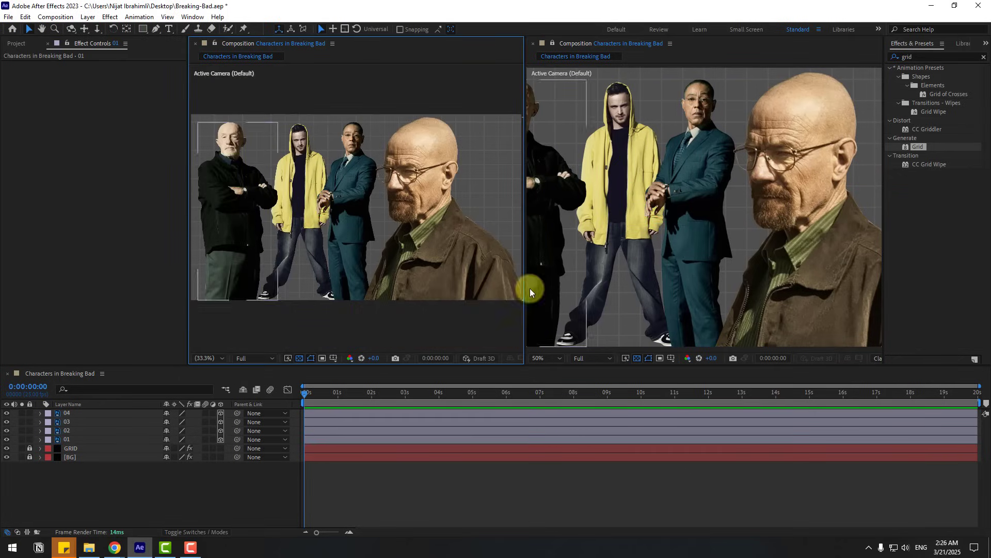
pyautogui.scroll(-2, 749, 215)
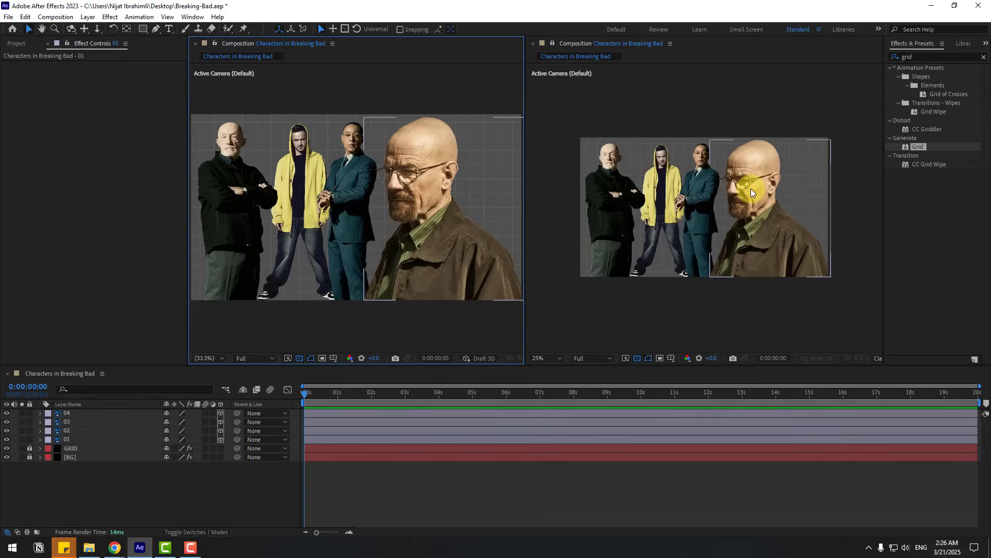
# Widen the second viewer and switch its 3D view to Top
pyautogui.moveTo(884, 288); pyautogui.dragTo(952, 344)
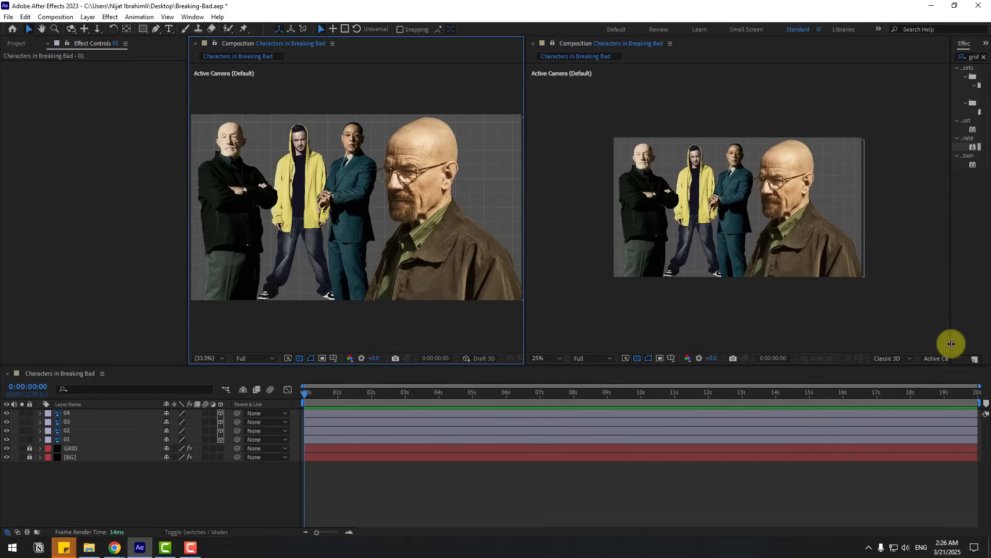
pyautogui.click(934, 358)
pyautogui.click(900, 423)
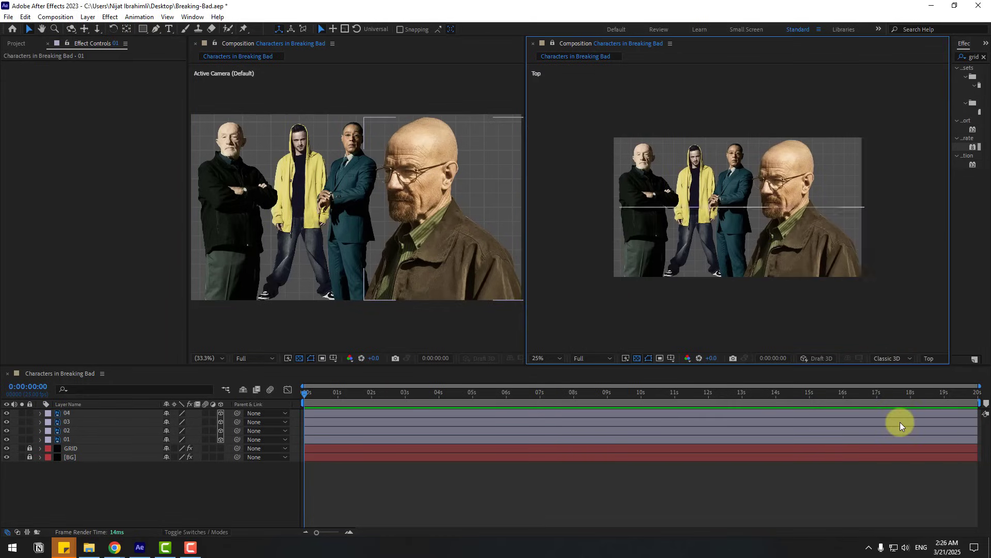
pyautogui.click(70, 422)
# Push layer 04 back to a Z Position of 7230
pyautogui.click(66, 412)
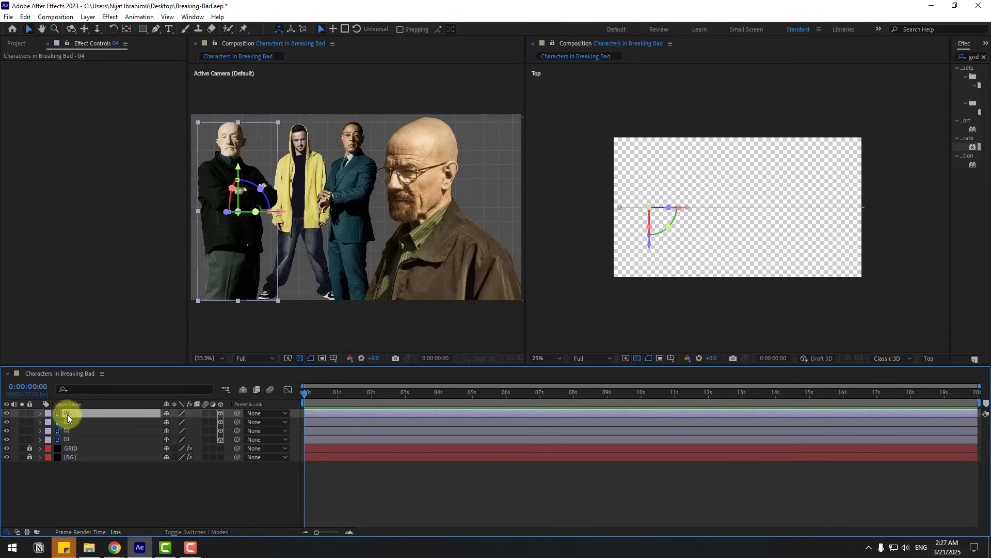
pyautogui.press('p')
pyautogui.moveTo(199, 423); pyautogui.dragTo(354, 378)
pyautogui.scroll(-4, 718, 119)
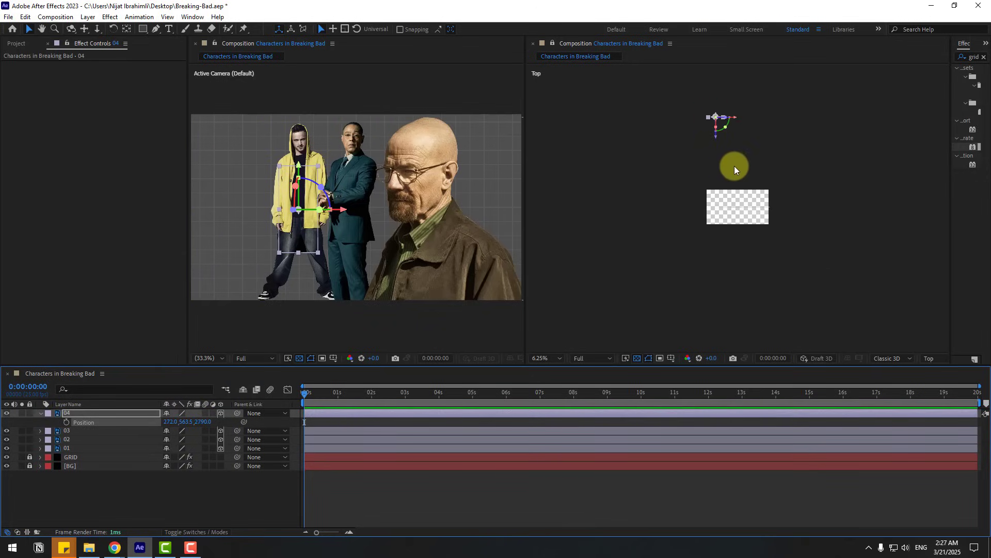
pyautogui.click(182, 422)
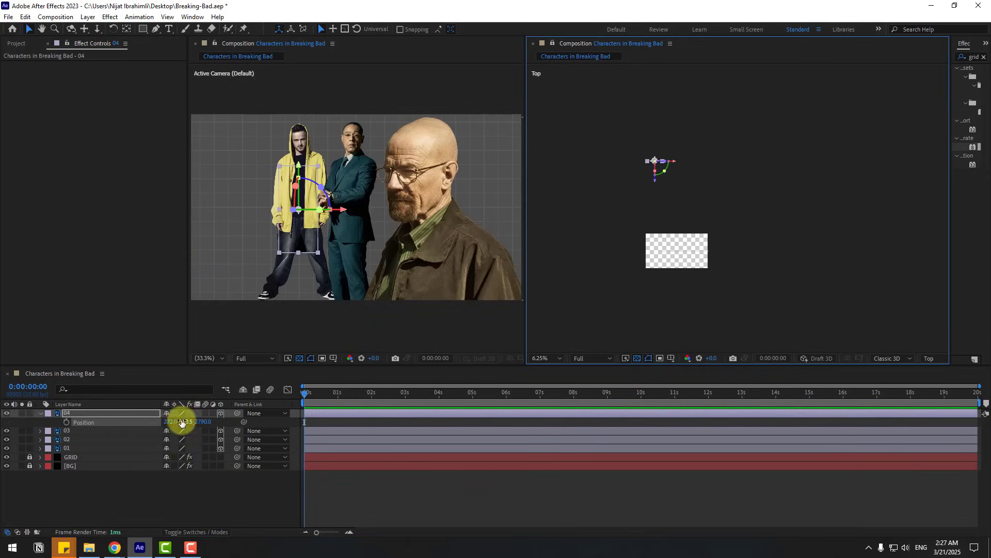
pyautogui.moveTo(207, 425); pyautogui.dragTo(693, 159)
pyautogui.press(',')
pyautogui.moveTo(204, 420); pyautogui.dragTo(289, 408)
# Set layer 02's Z Position to 4500
pyautogui.click(69, 439)
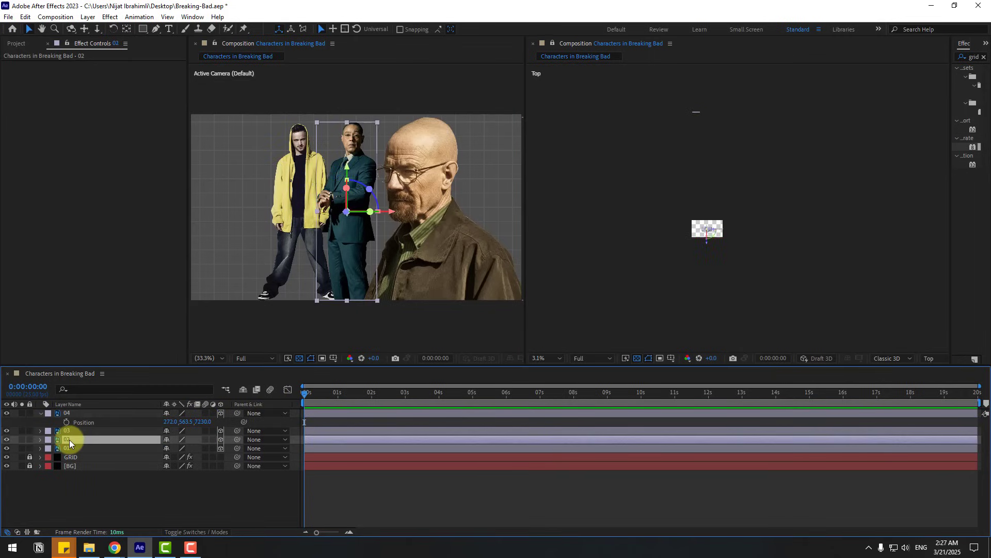
pyautogui.press('p')
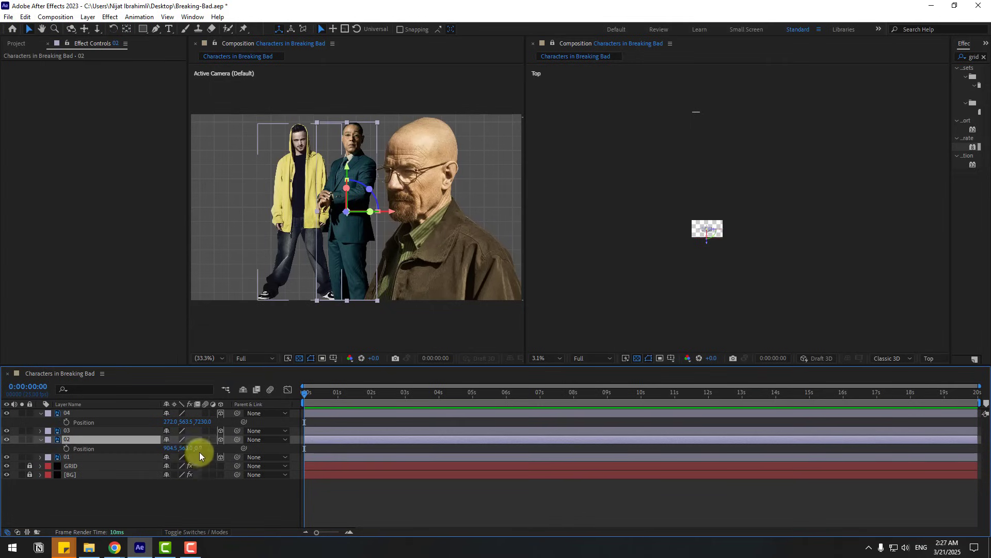
pyautogui.moveTo(201, 448); pyautogui.dragTo(391, 409)
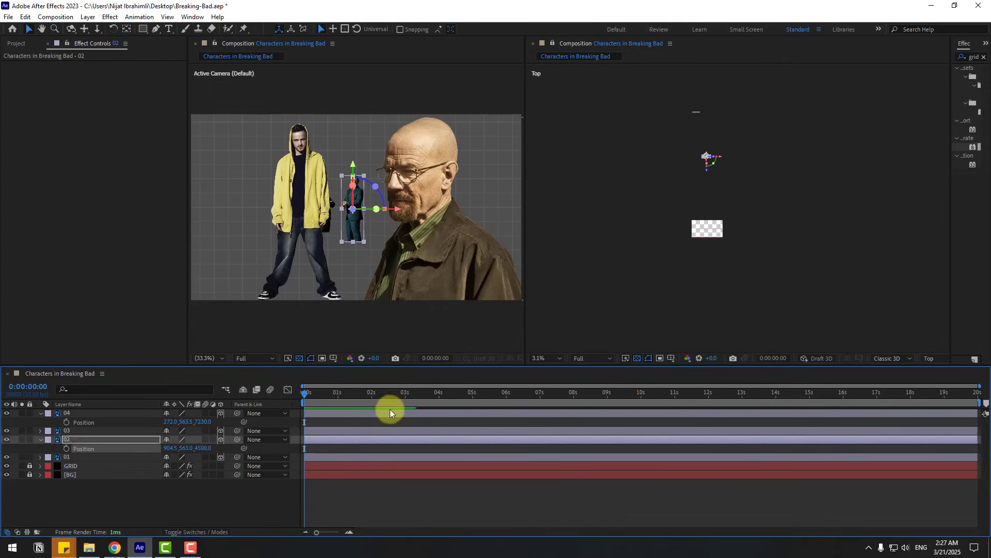
pyautogui.click(71, 473)
# Set layer 01's Z Position to 1920 and its X Position to 25.5
pyautogui.click(69, 456)
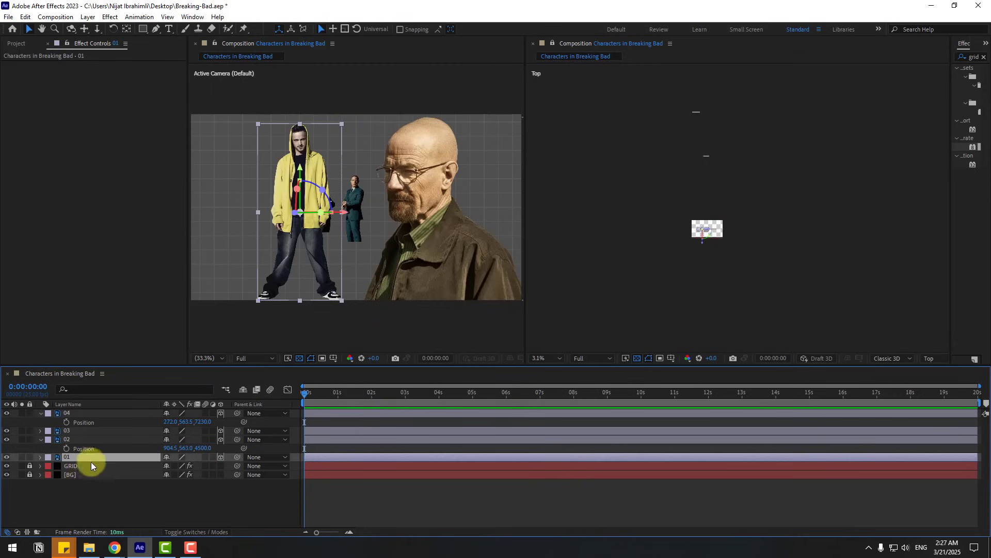
pyautogui.press('p')
pyautogui.moveTo(199, 465); pyautogui.dragTo(435, 439)
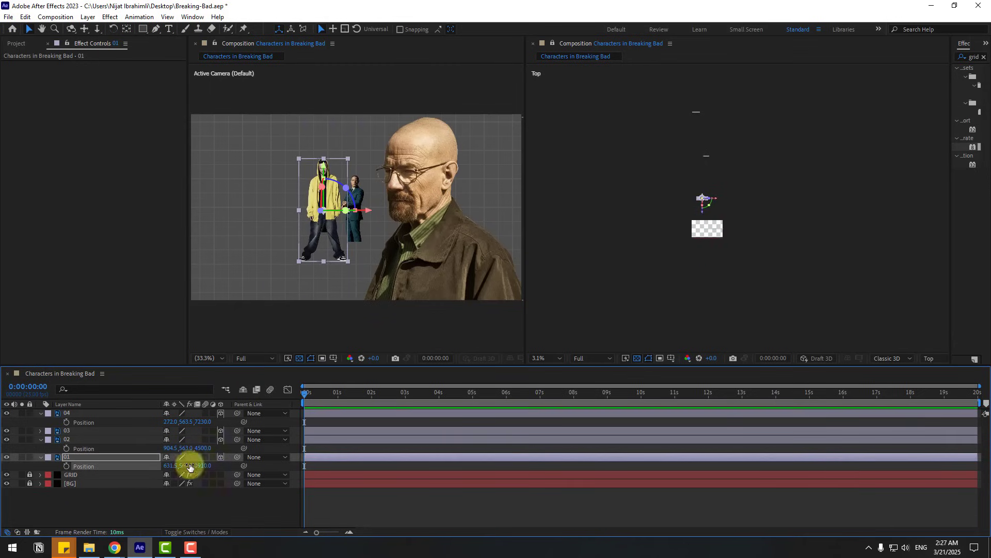
pyautogui.moveTo(143, 468); pyautogui.dragTo(111, 470)
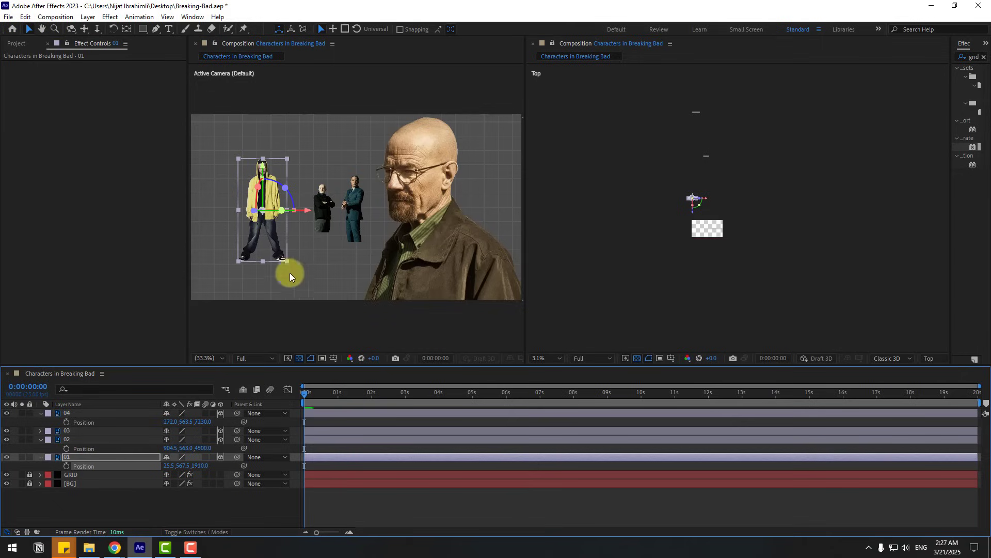
pyautogui.scroll(-2, 312, 287)
pyautogui.scroll(2, 339, 295)
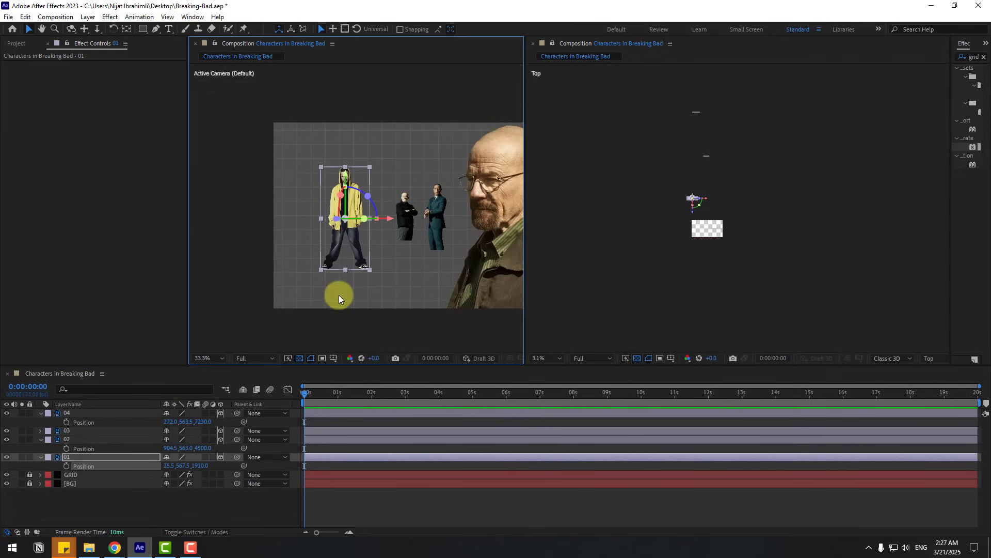
# Fit the composition in the viewer and scale layer 01 to 177%
pyautogui.click(204, 365)
pyautogui.click(215, 193)
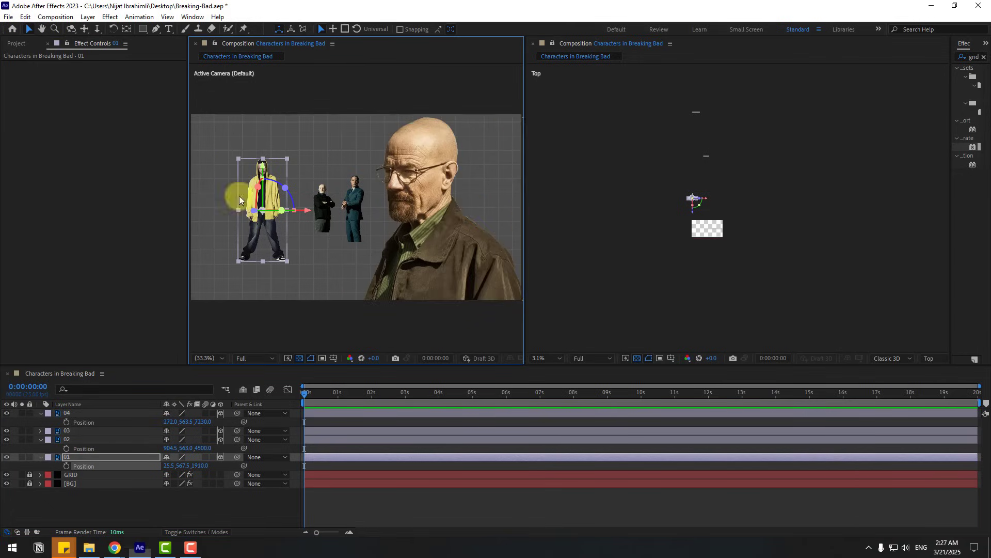
pyautogui.click(66, 456)
pyautogui.moveTo(176, 470); pyautogui.dragTo(211, 460)
# Scale layer 01 to 185% and nudge the yellow-hoodie figure into place
pyautogui.click(261, 279)
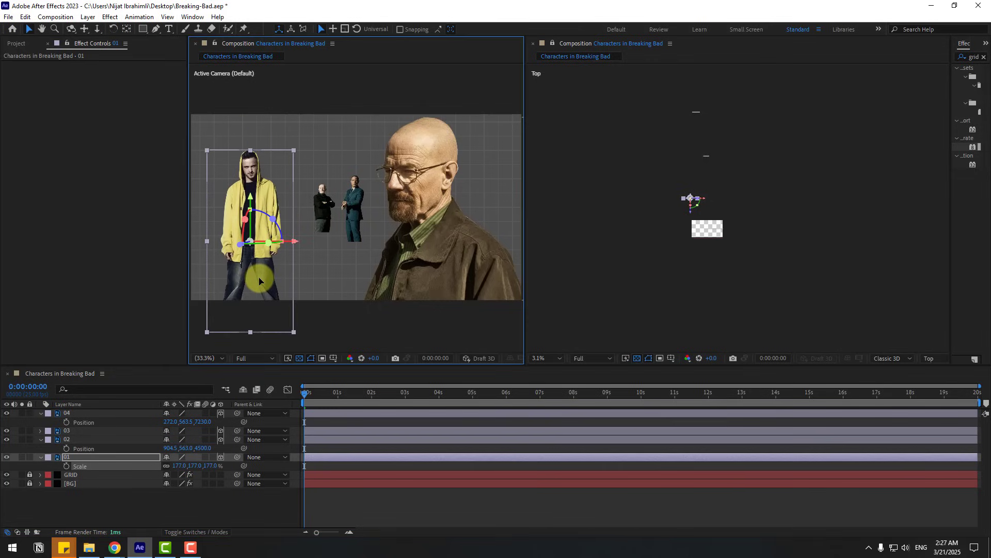
pyautogui.moveTo(177, 465); pyautogui.dragTo(182, 467)
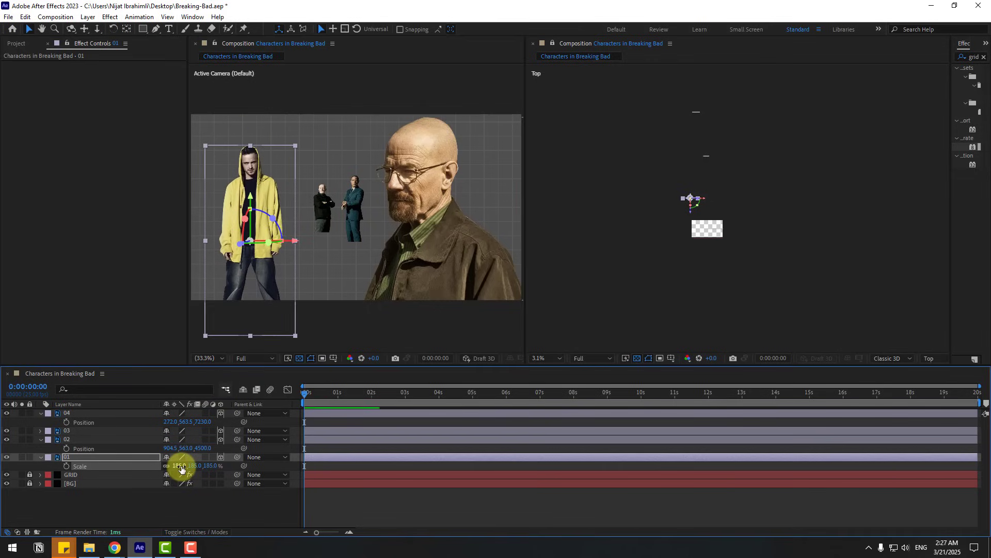
pyautogui.click(237, 265)
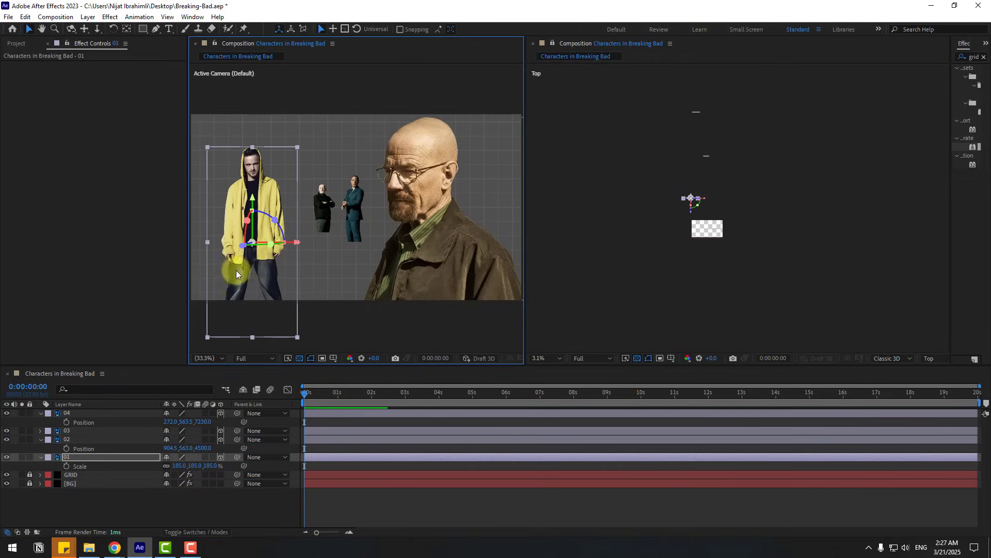
pyautogui.hotkey('shift', 'Up')
pyautogui.hotkey('shift', 'Up')
pyautogui.hotkey('shift', 'Up')
pyautogui.hotkey('shift', 'Up')
pyautogui.hotkey('shift', 'Up')
pyautogui.hotkey('shift', 'Up')
pyautogui.hotkey('shift', 'Up')
pyautogui.hotkey('shift', 'Up')
pyautogui.hotkey('shift', 'Up')
pyautogui.hotkey('shift', 'Up')
pyautogui.hotkey('shift', 'Down')
pyautogui.hotkey('shift', 'Down')
pyautogui.hotkey('shift', 'Down')
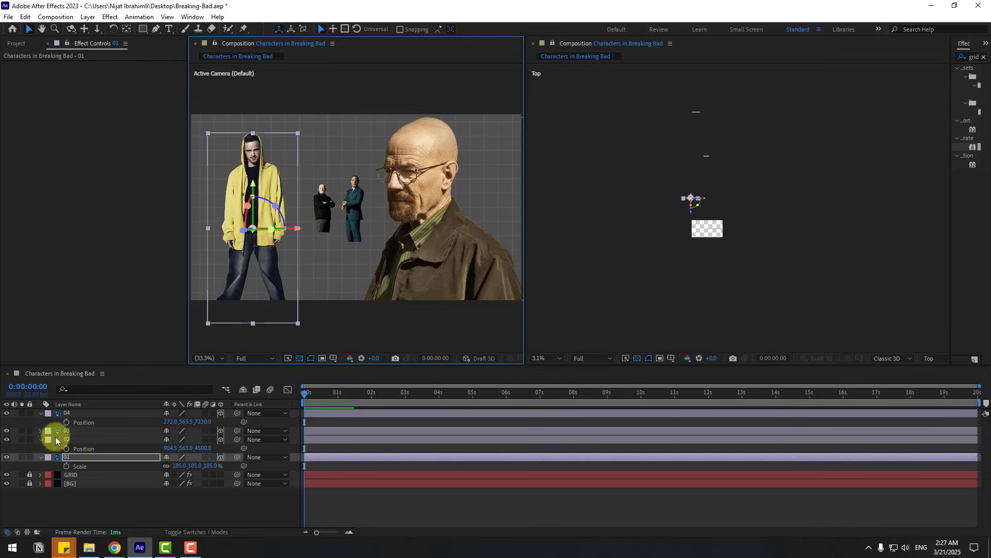
# Scale layer 02 to 242% and move the suited figure right and down
pyautogui.click(68, 439)
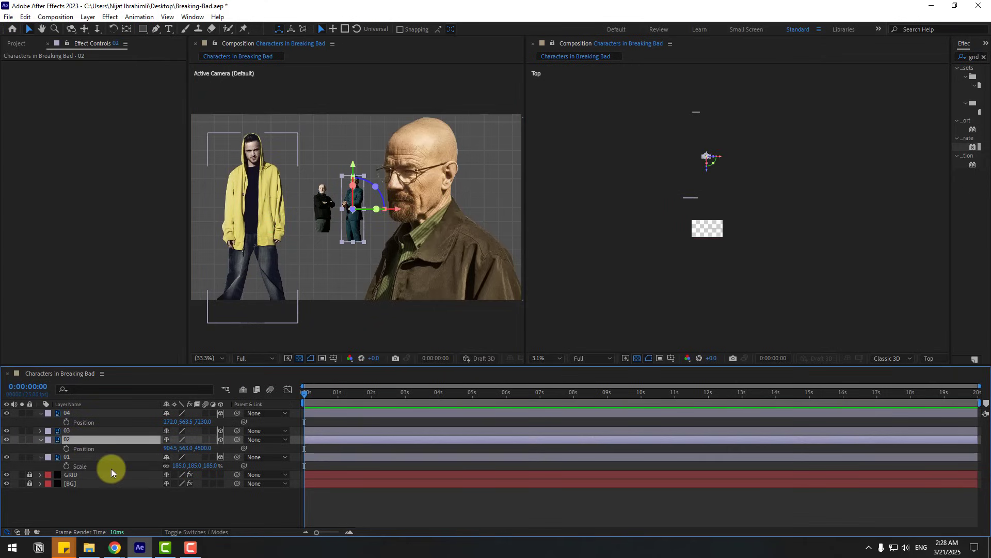
pyautogui.press('s')
pyautogui.moveTo(196, 446); pyautogui.dragTo(232, 445)
pyautogui.moveTo(378, 251); pyautogui.dragTo(355, 271)
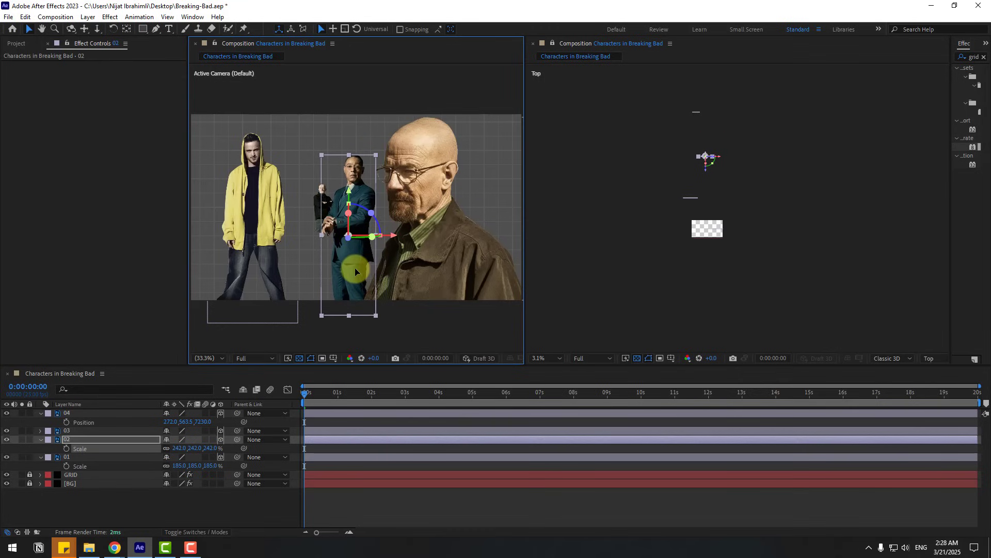
# Shift the bald man (layer 03) and the suited figure slightly right
pyautogui.click(72, 431)
pyautogui.moveTo(448, 275)
pyautogui.mouseDown()
pyautogui.moveTo(481, 279)
pyautogui.moveTo(405, 283)
pyautogui.moveTo(449, 281)
pyautogui.moveTo(458, 274)
pyautogui.moveTo(450, 265)
pyautogui.mouseUp()
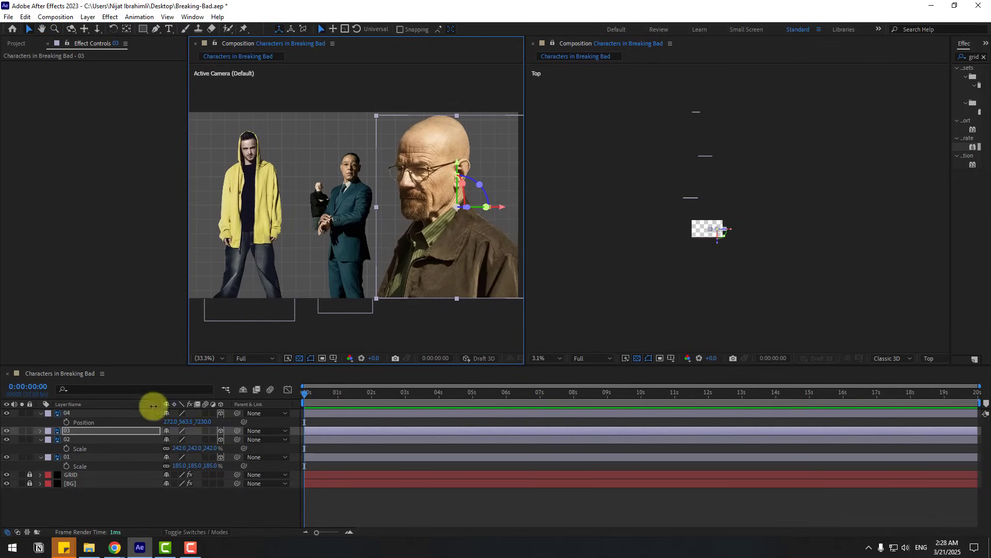
pyautogui.click(70, 438)
pyautogui.click(355, 258)
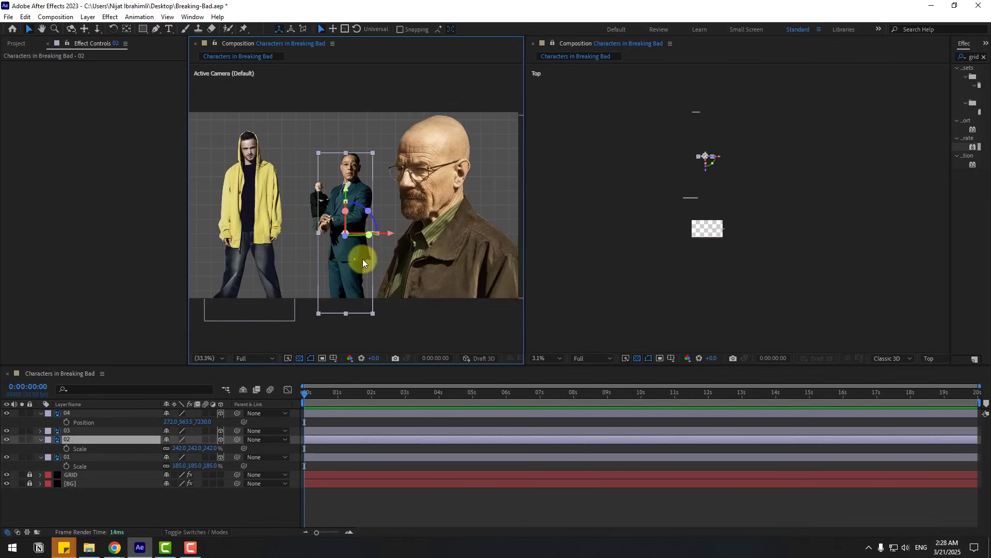
pyautogui.moveTo(362, 259); pyautogui.dragTo(374, 260)
pyautogui.click(69, 438)
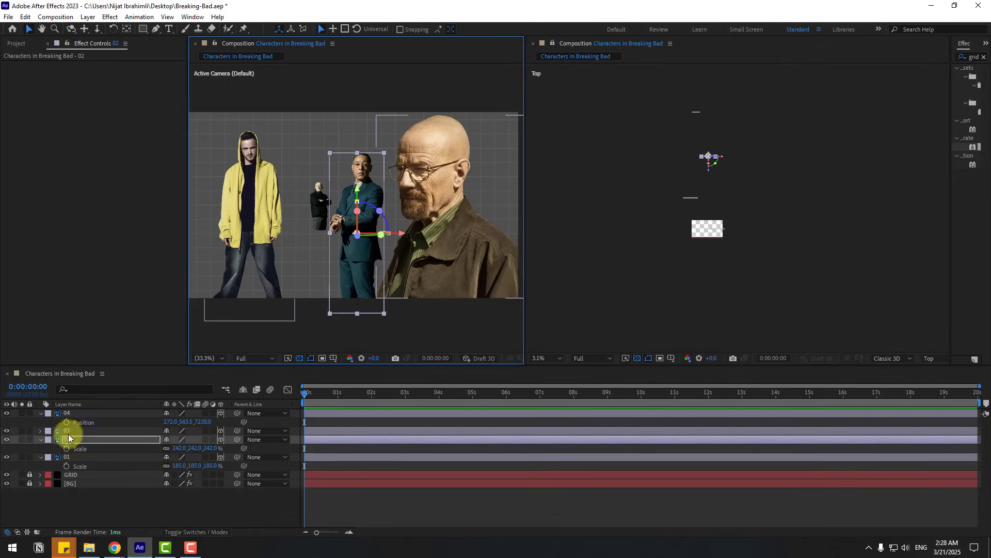
# Scale layer 04 to 339% and move the black-clad figure down and left
pyautogui.click(72, 413)
pyautogui.press('s')
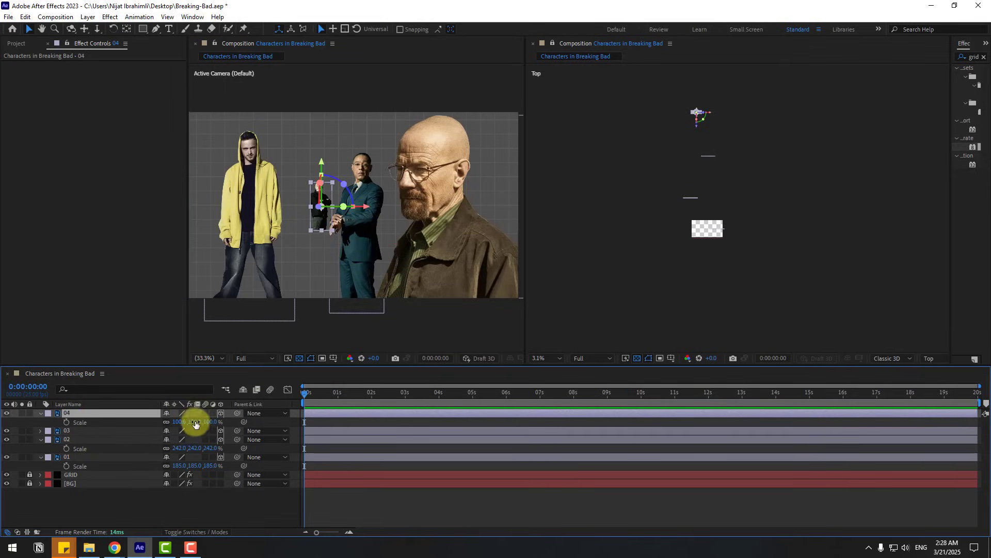
pyautogui.moveTo(195, 424); pyautogui.dragTo(248, 387)
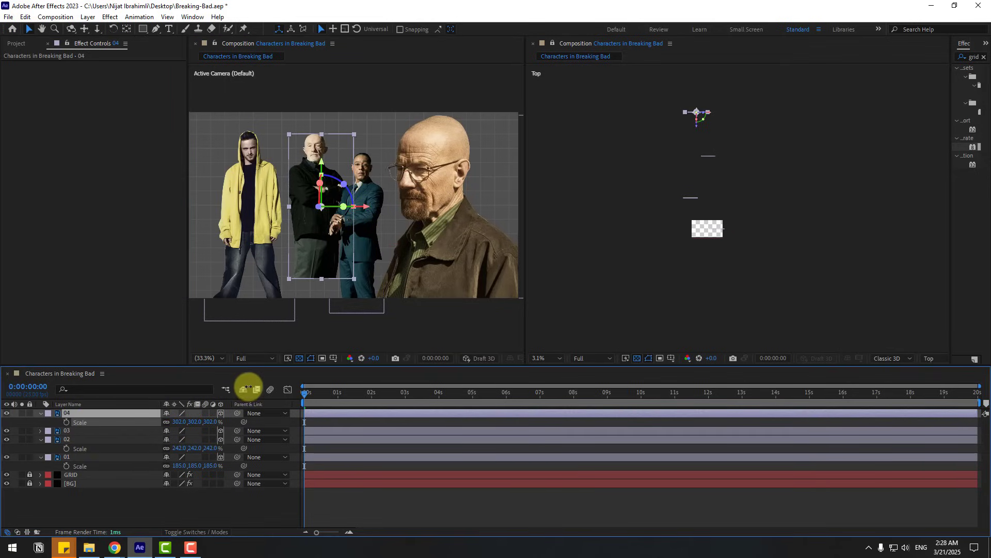
pyautogui.moveTo(322, 225); pyautogui.dragTo(315, 253)
pyautogui.moveTo(178, 422); pyautogui.dragTo(197, 421)
pyautogui.moveTo(298, 252)
pyautogui.mouseDown()
pyautogui.moveTo(306, 264)
pyautogui.moveTo(305, 246)
pyautogui.moveTo(310, 262)
pyautogui.mouseUp()
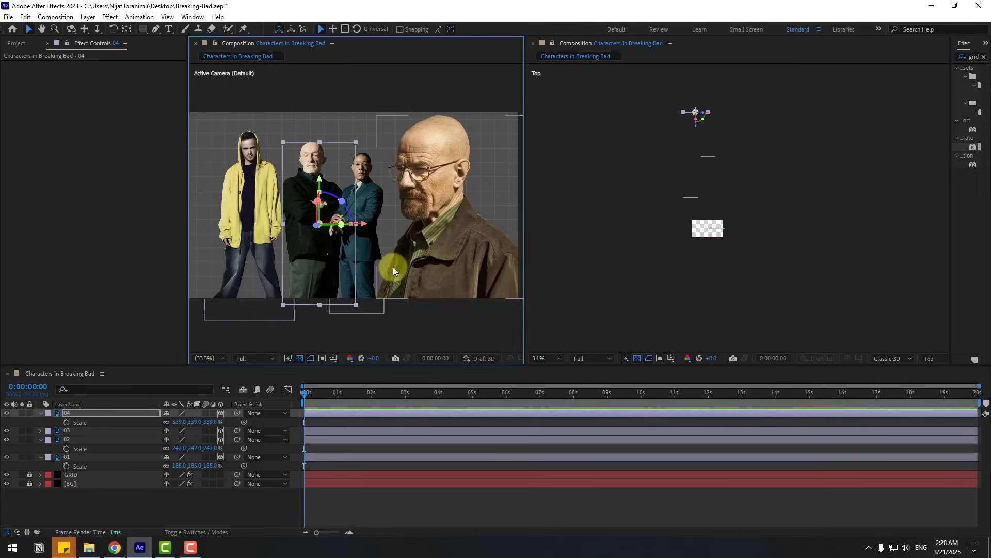
pyautogui.click(66, 457)
# Rescale layer 01 to 248% and move the yellow-hoodie figure down and left
pyautogui.press('s')
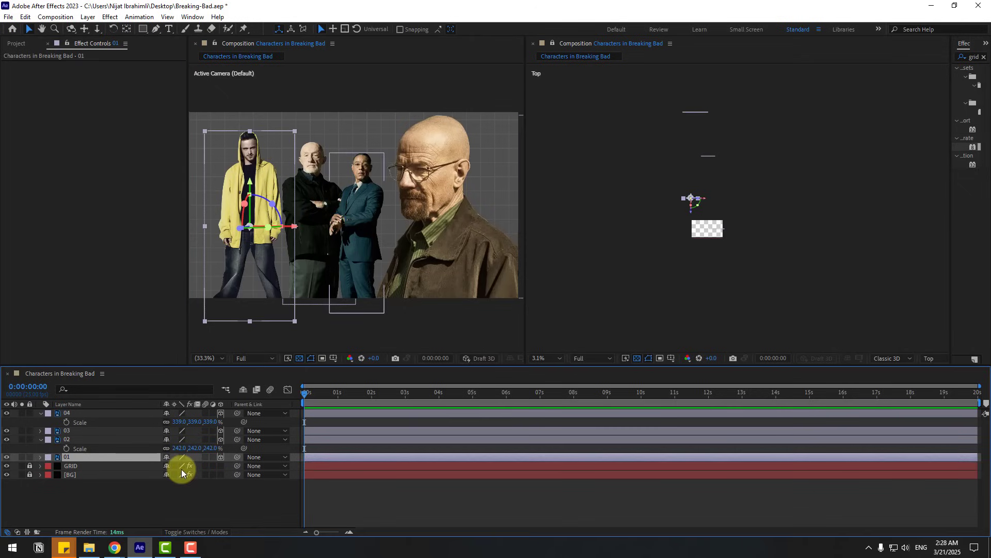
pyautogui.press('s')
pyautogui.moveTo(191, 465); pyautogui.dragTo(216, 426)
pyautogui.moveTo(258, 212); pyautogui.dragTo(261, 253)
pyautogui.moveTo(375, 198); pyautogui.dragTo(426, 196)
pyautogui.moveTo(313, 211)
pyautogui.mouseDown()
pyautogui.moveTo(287, 221)
pyautogui.moveTo(305, 210)
pyautogui.mouseUp()
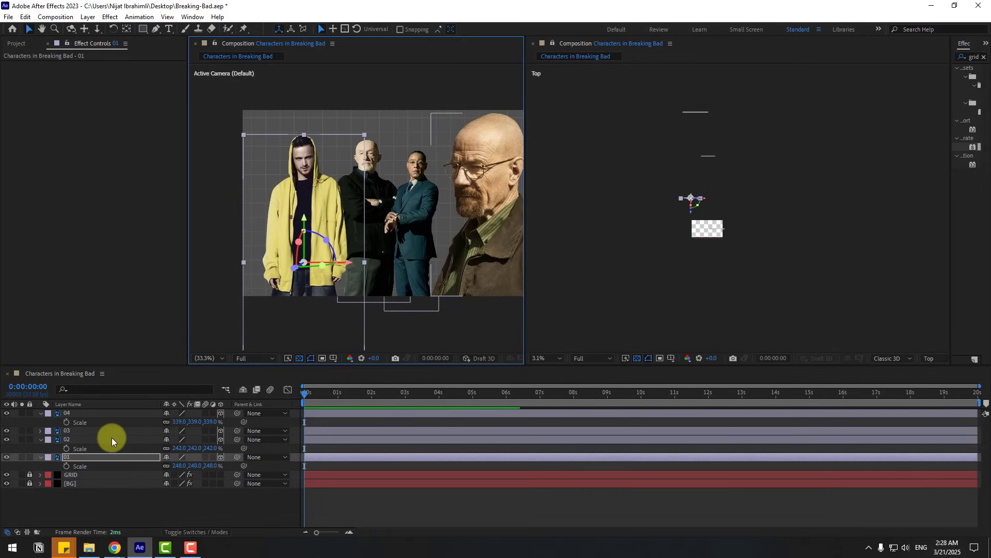
# Shift the suited figure slightly right and move the black-clad figure left
pyautogui.click(80, 440)
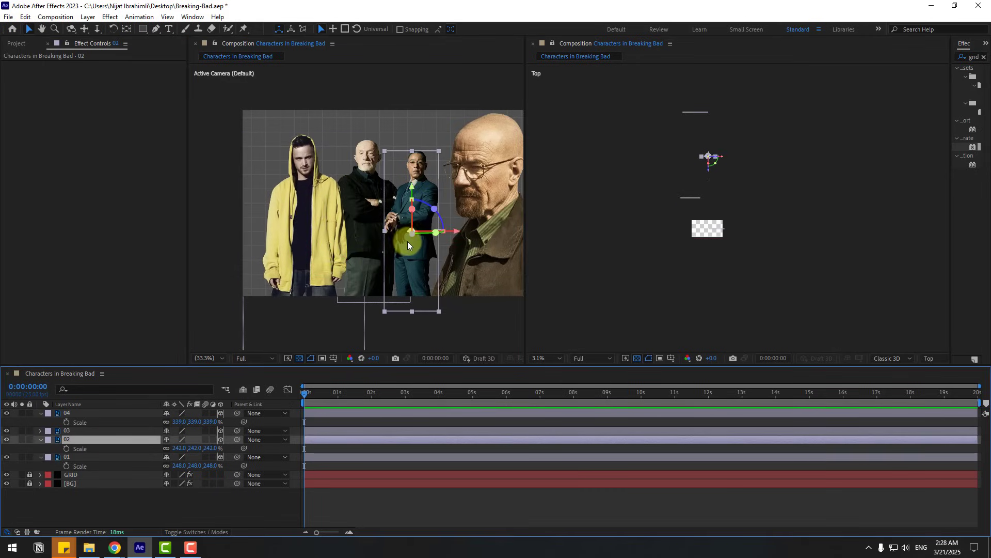
pyautogui.moveTo(407, 241); pyautogui.dragTo(414, 250)
pyautogui.click(66, 430)
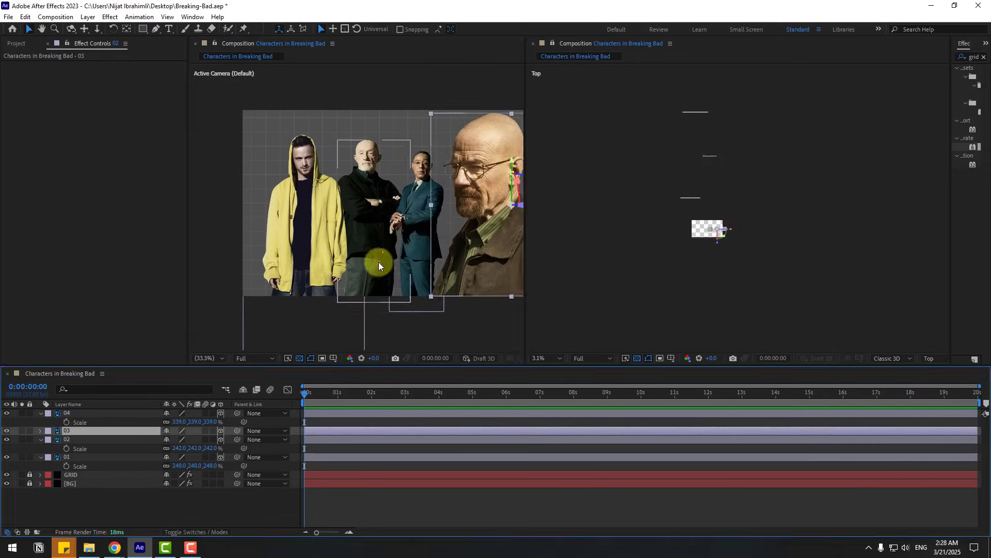
pyautogui.click(52, 412)
pyautogui.moveTo(360, 240); pyautogui.dragTo(339, 238)
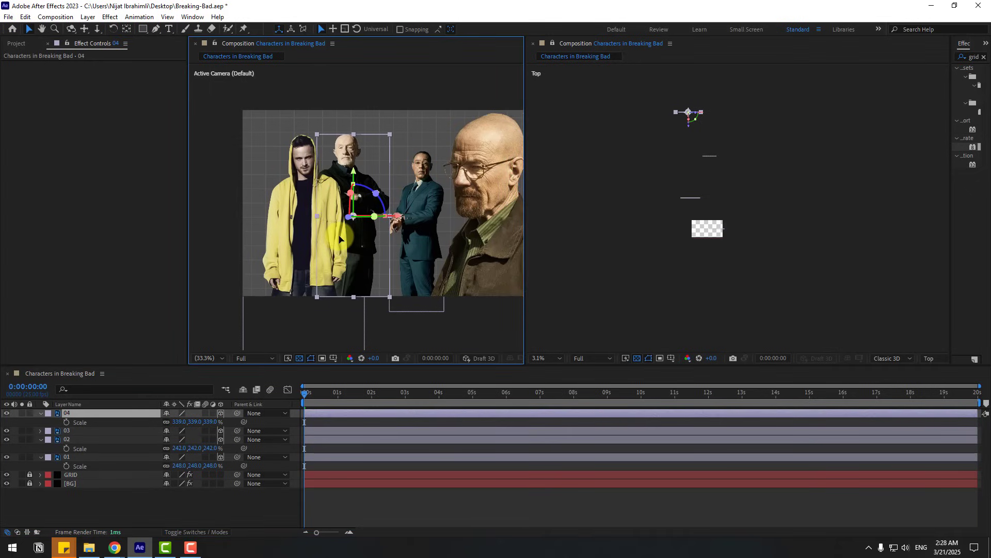
# Collapse the Scale properties of layers 04, 02 and 01 and save Breaking-Bad.aep
pyautogui.click(182, 495)
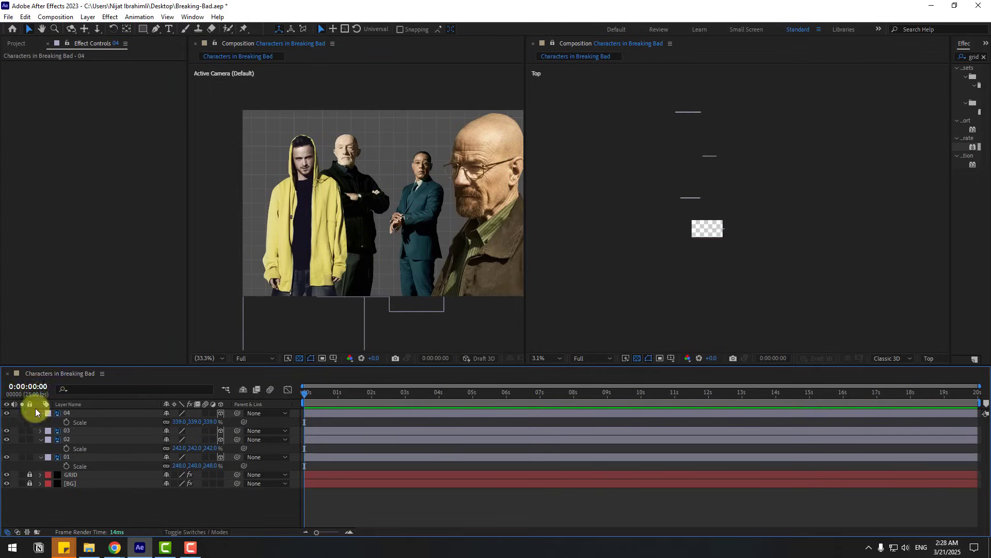
pyautogui.click(40, 414)
pyautogui.click(39, 431)
pyautogui.click(39, 439)
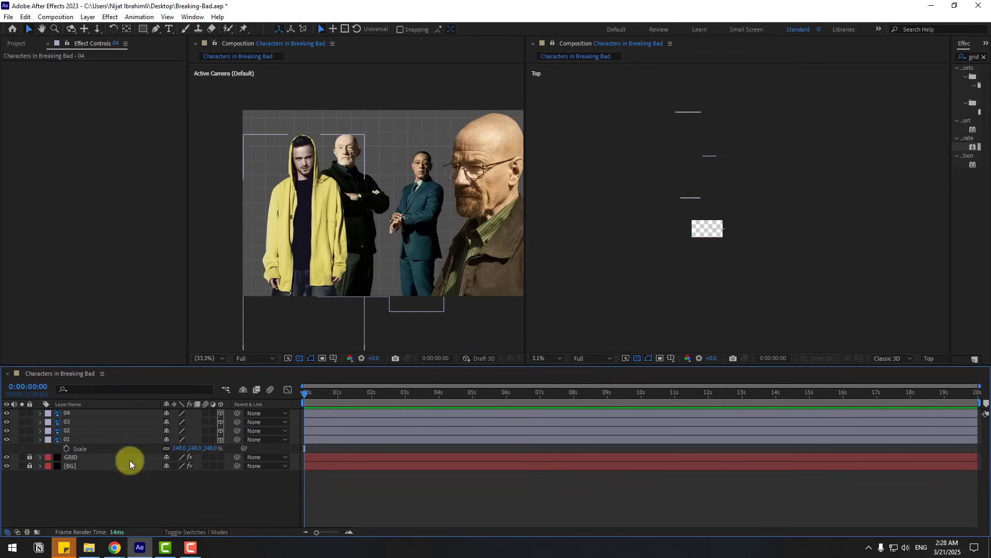
pyautogui.hotkey('ctrl', 's')
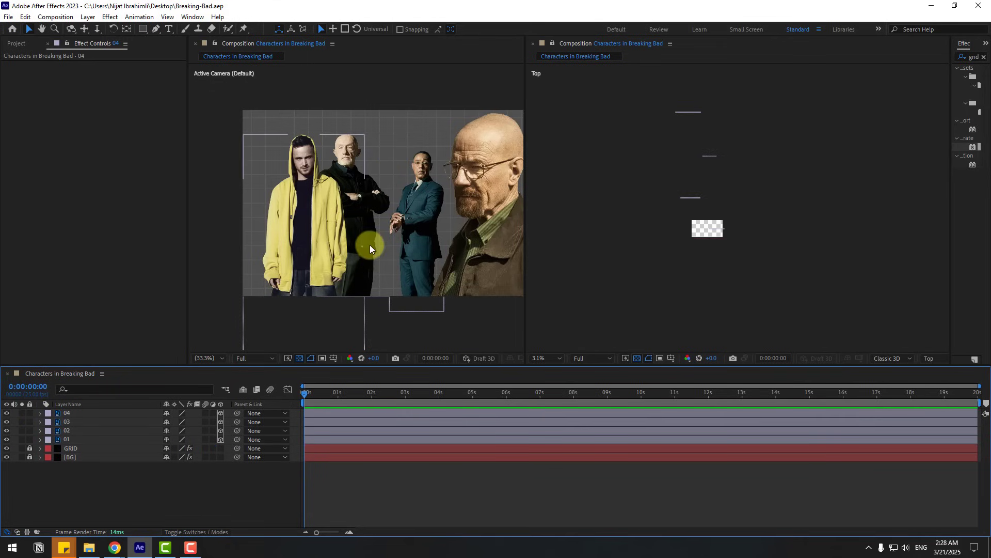
pyautogui.click(671, 45)
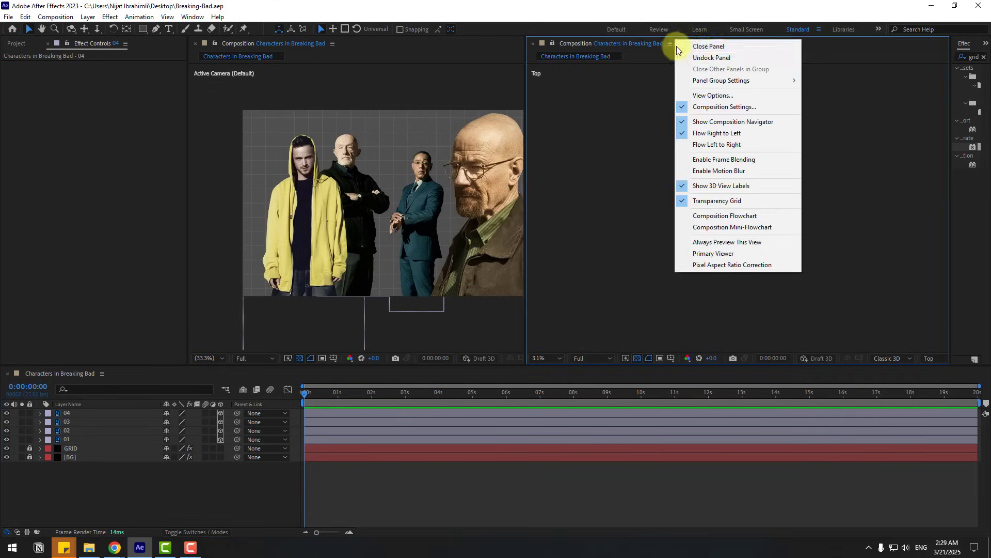
# Close the Top view and apply Black & White to layer 03 with Reds raised to 76
pyautogui.click(681, 45)
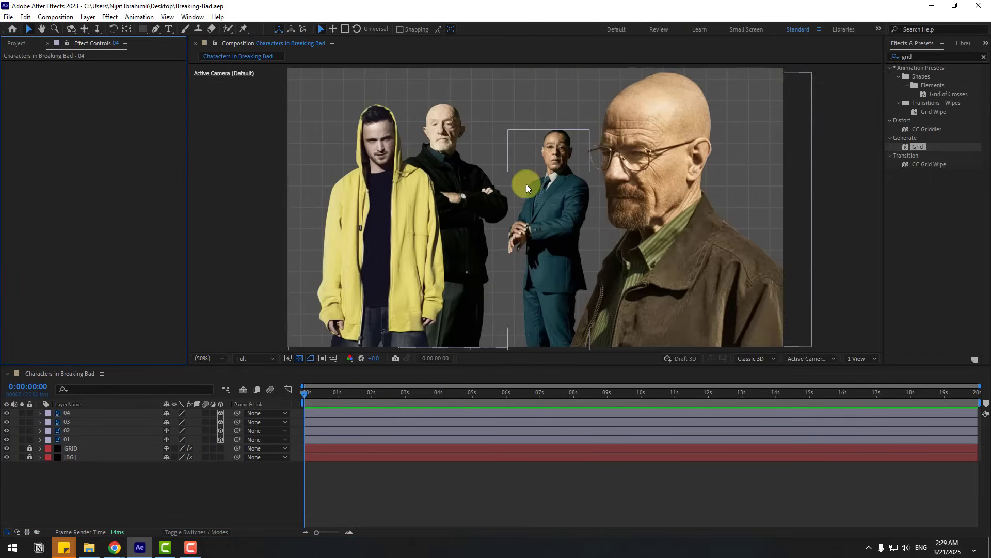
pyautogui.click(911, 58)
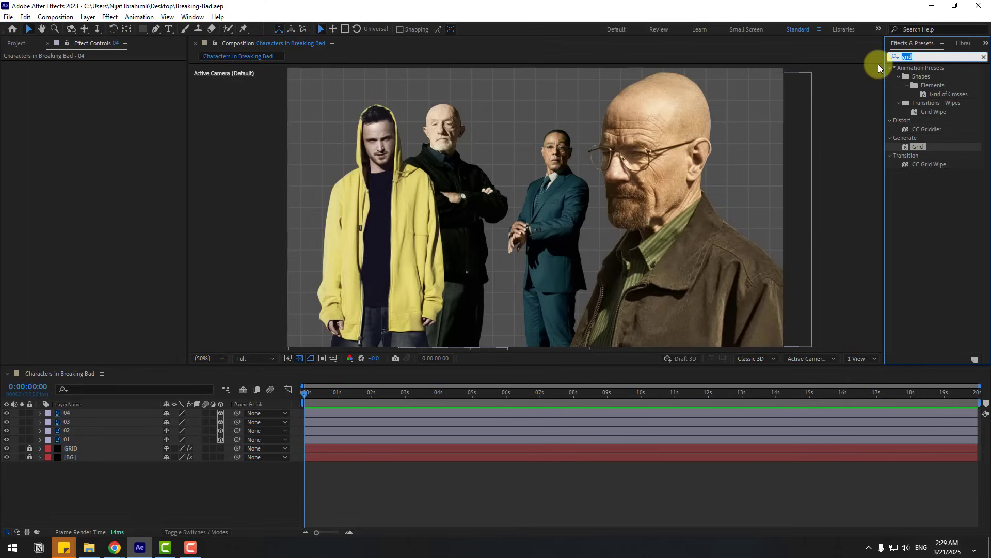
pyautogui.write('black')
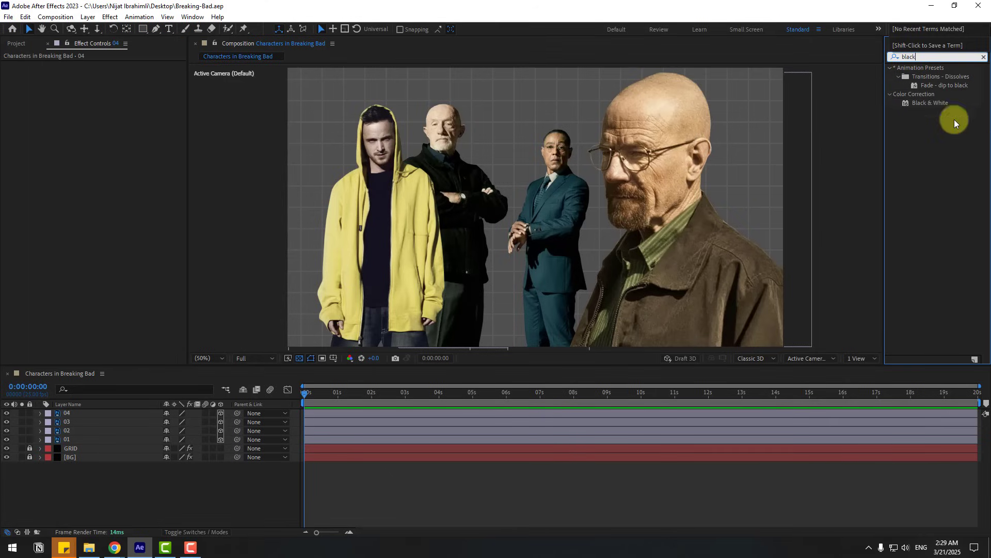
pyautogui.moveTo(932, 102); pyautogui.dragTo(939, 115)
pyautogui.moveTo(621, 320); pyautogui.dragTo(76, 421)
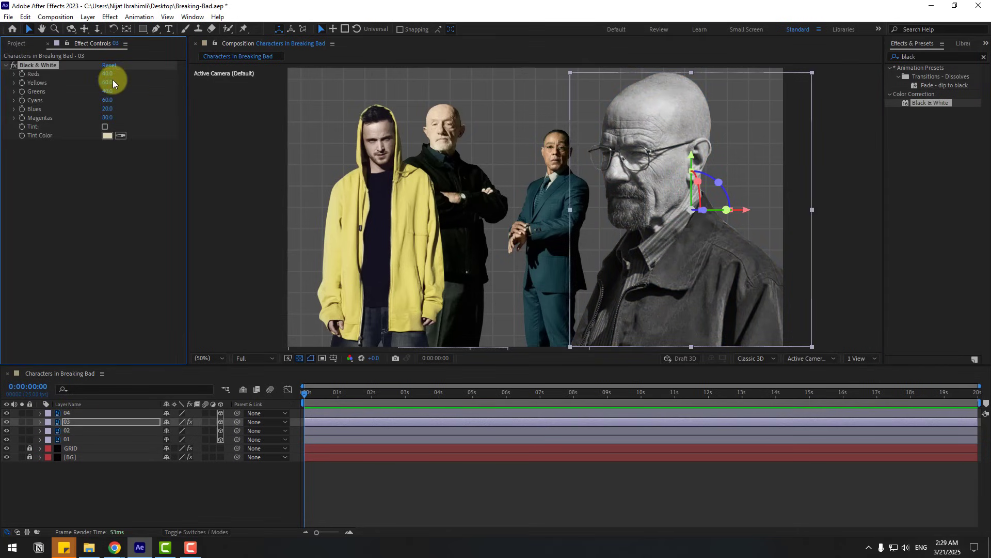
pyautogui.moveTo(106, 74); pyautogui.dragTo(126, 73)
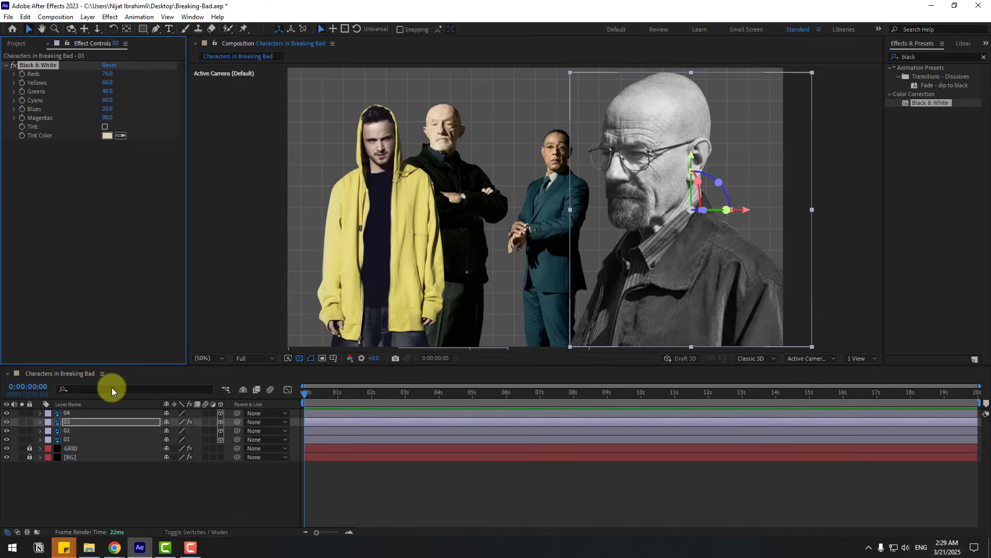
# Paste the same Black & White effect onto layers 04, 02 and 01
pyautogui.click(62, 413)
pyautogui.hotkey('ctrl', 'v')
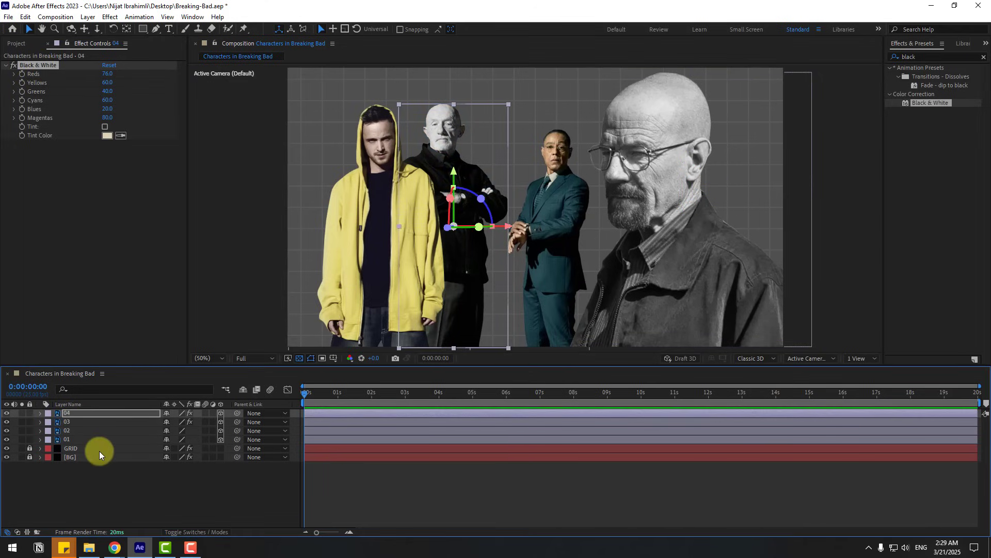
pyautogui.click(69, 431)
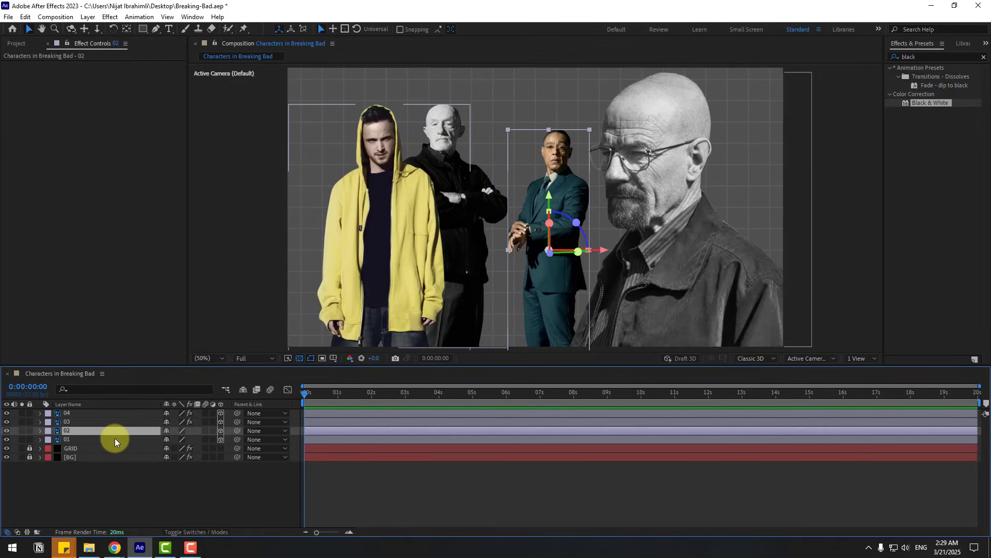
pyautogui.hotkey('ctrl', 'v')
pyautogui.click(75, 438)
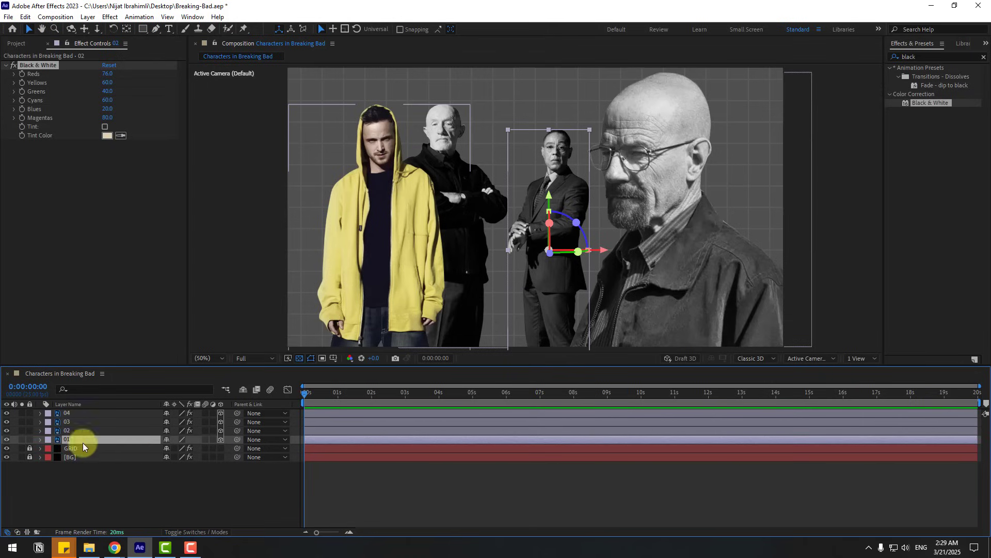
pyautogui.hotkey('ctrl', 'v')
pyautogui.click(152, 498)
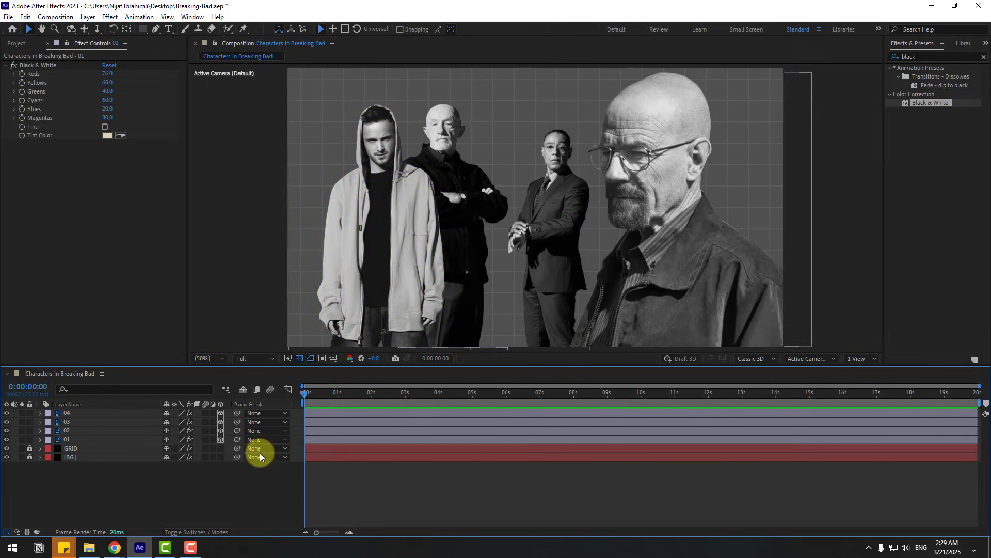
# Create a two-node Camera 1 using the 15mm lens preset
pyautogui.rightClick(125, 484)
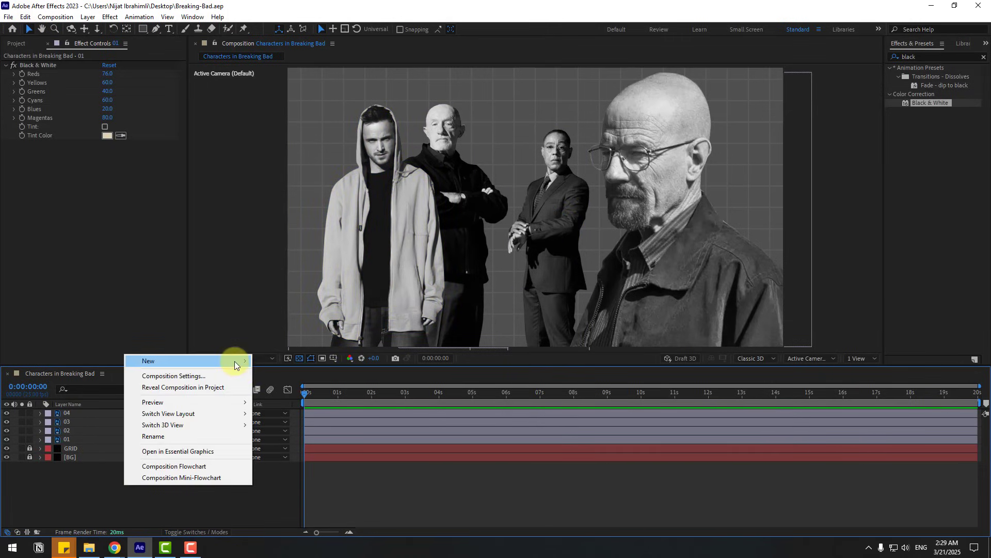
pyautogui.moveTo(234, 361)
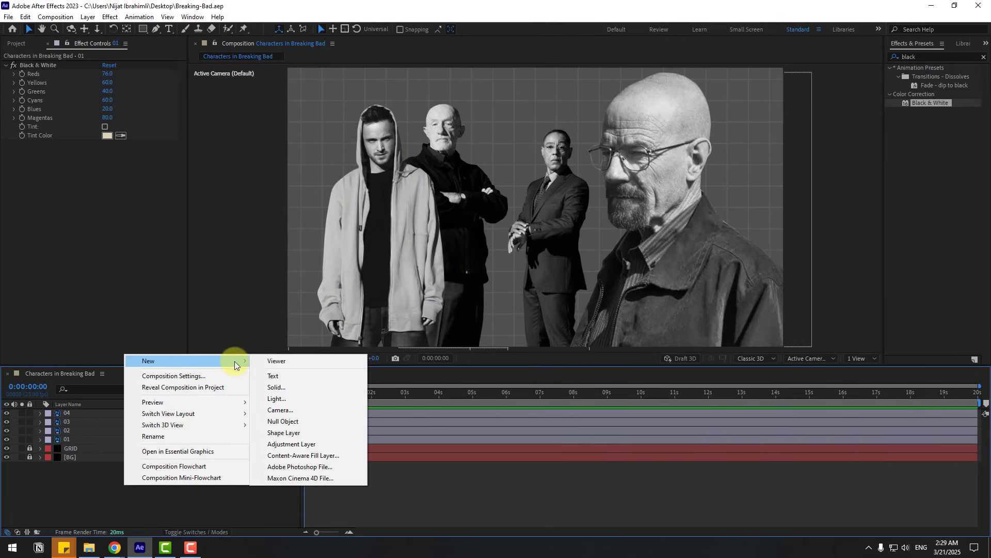
pyautogui.click(280, 410)
pyautogui.click(543, 196)
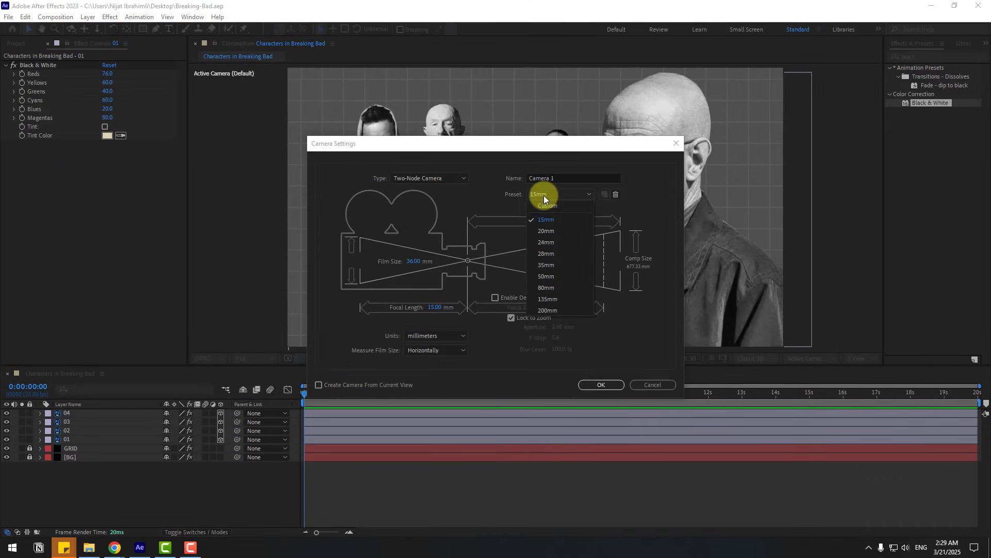
pyautogui.click(550, 221)
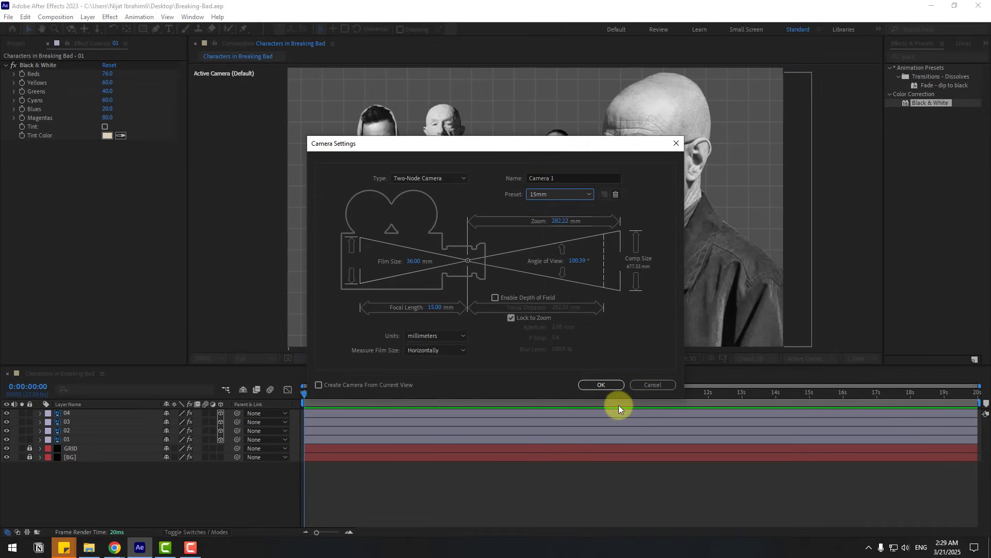
pyautogui.click(590, 382)
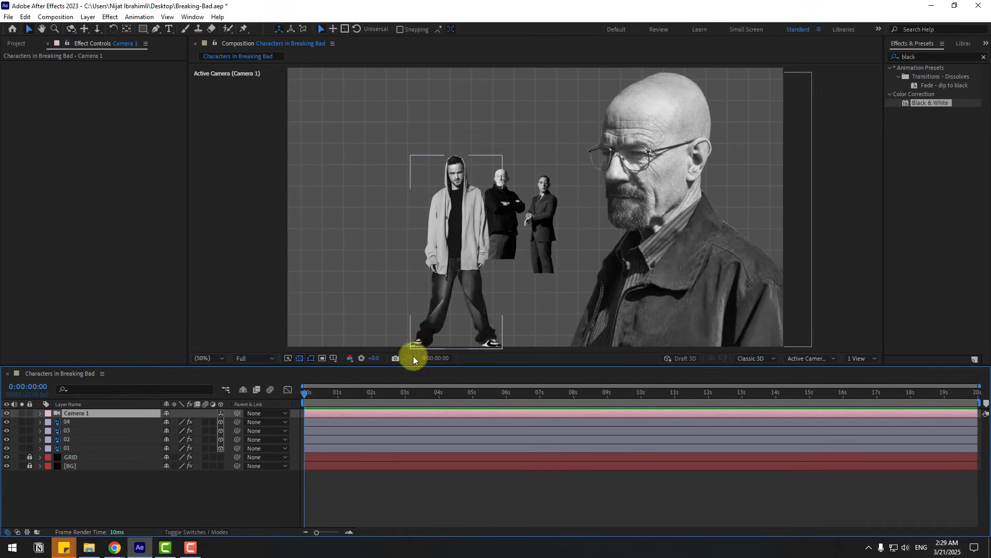
# Create an orbit null for Camera 1 and set the null's Z Position to 35
pyautogui.rightClick(81, 413)
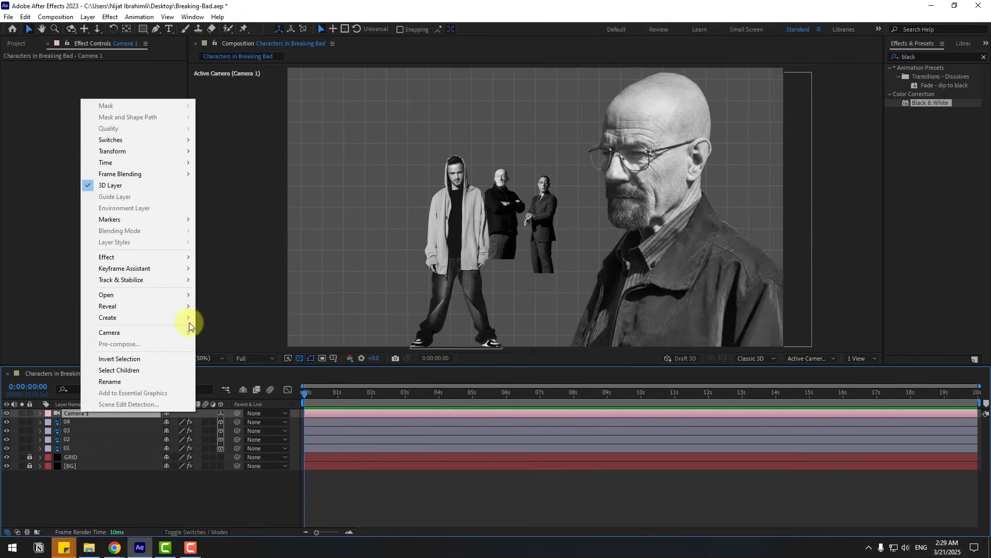
pyautogui.moveTo(191, 332)
pyautogui.click(243, 356)
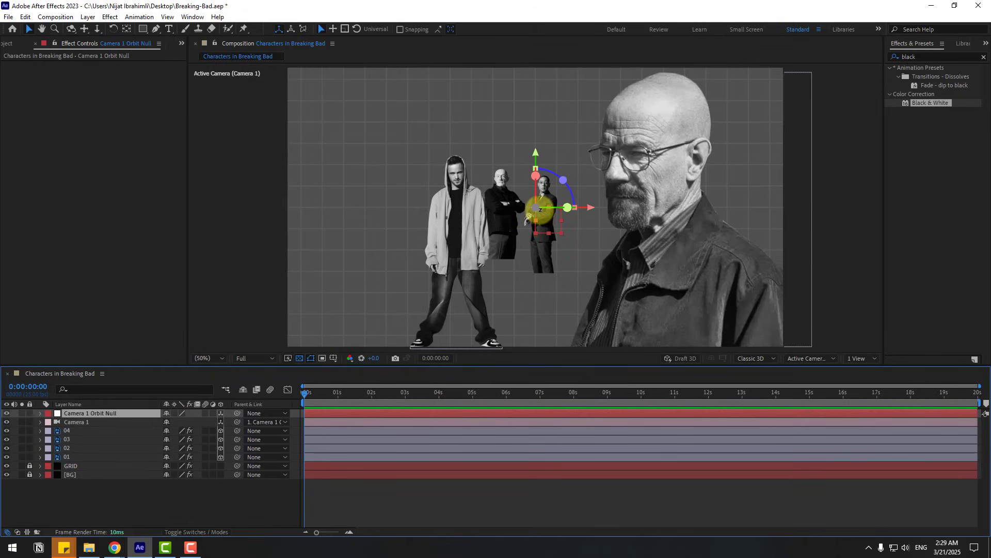
pyautogui.click(126, 30)
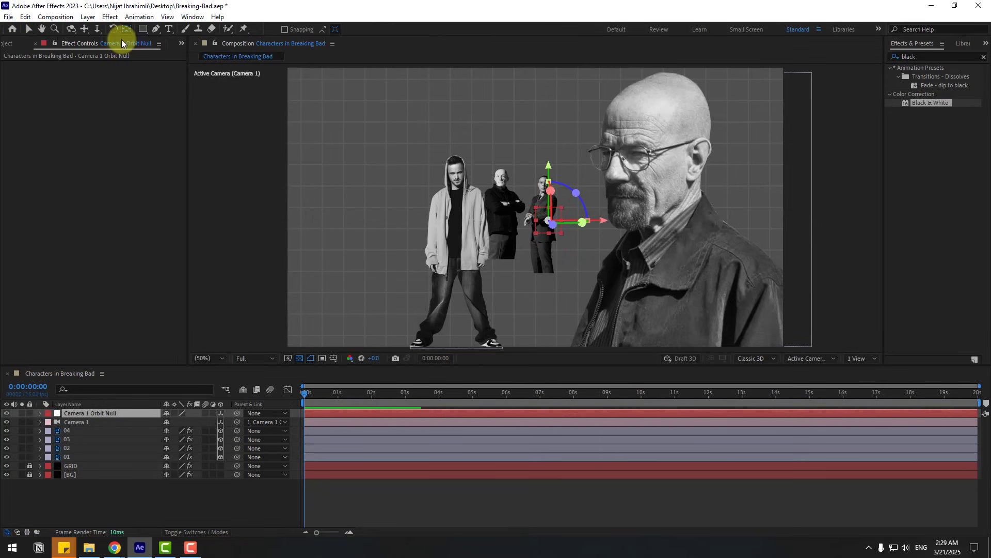
pyautogui.click(29, 29)
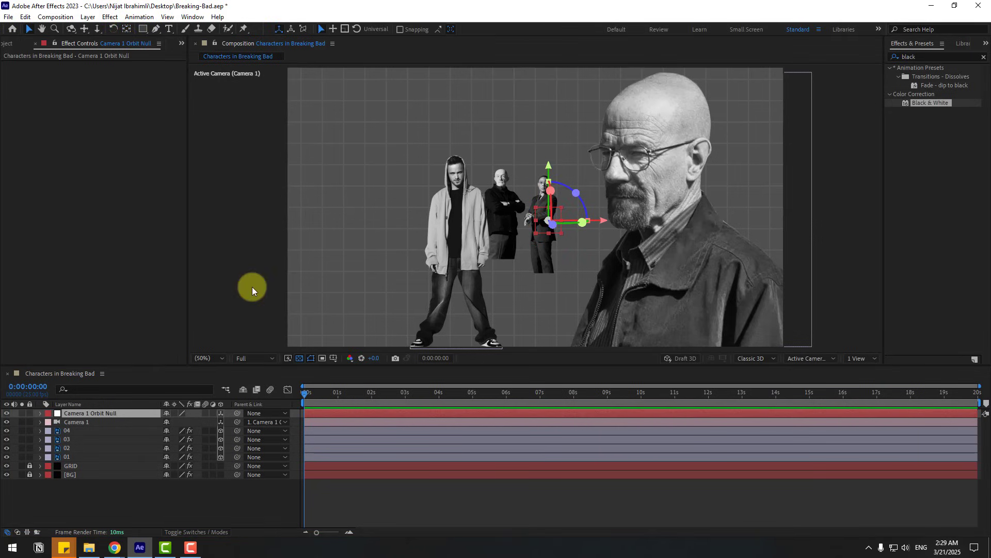
pyautogui.click(72, 414)
pyautogui.press('p')
pyautogui.moveTo(207, 421); pyautogui.dragTo(258, 410)
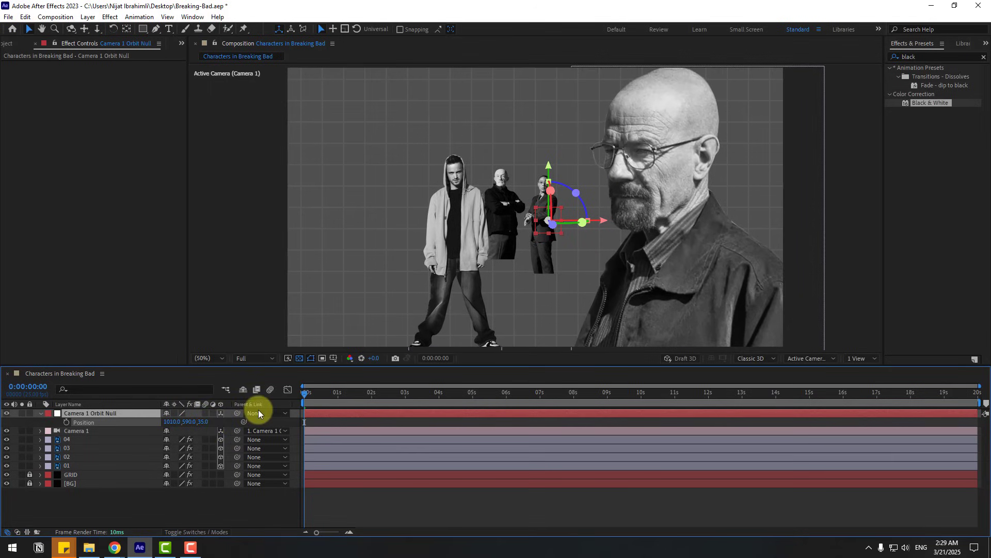
# Scale the suited man's layer 02 to about 576% and move it down and right
pyautogui.click(69, 457)
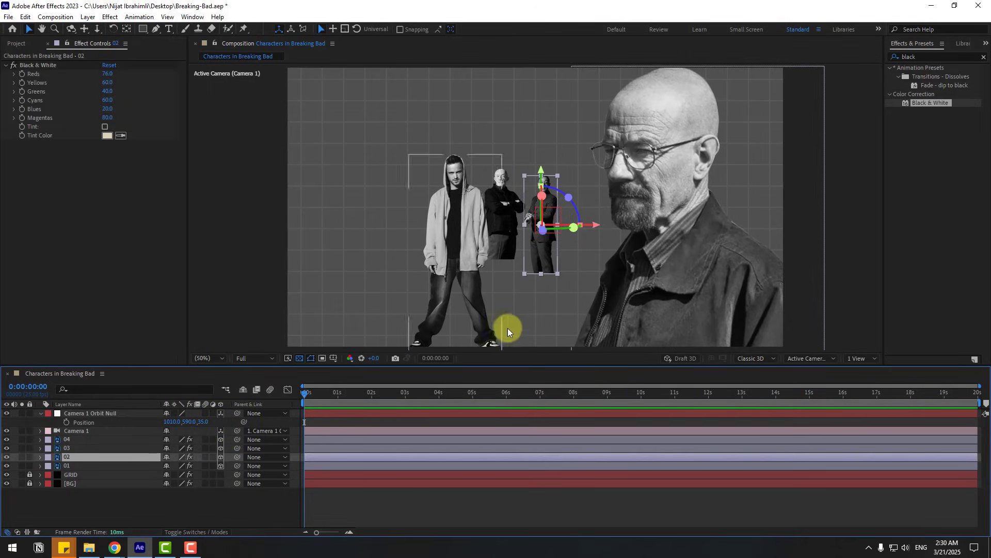
pyautogui.moveTo(546, 247); pyautogui.dragTo(544, 252)
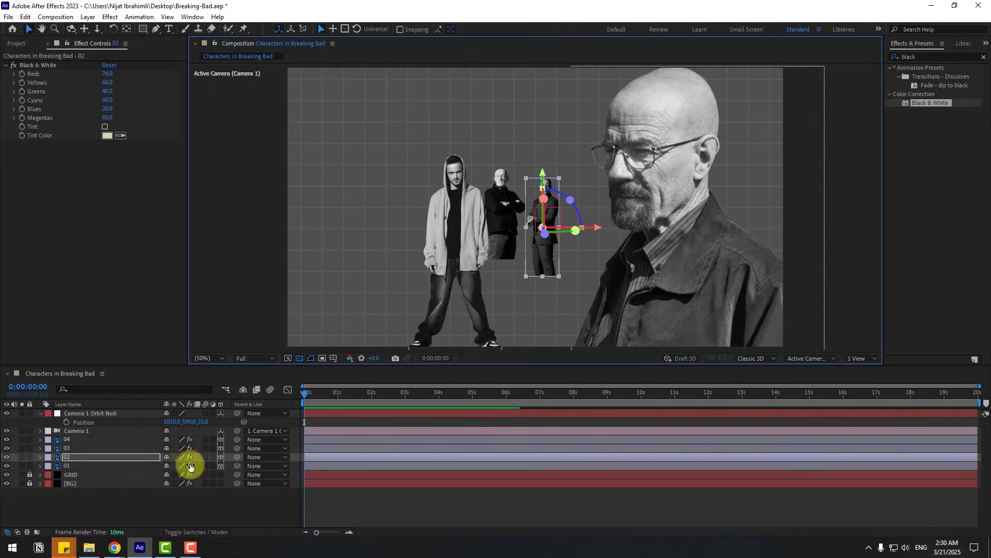
pyautogui.press('s')
pyautogui.moveTo(178, 466); pyautogui.dragTo(301, 432)
pyautogui.moveTo(552, 282); pyautogui.dragTo(555, 302)
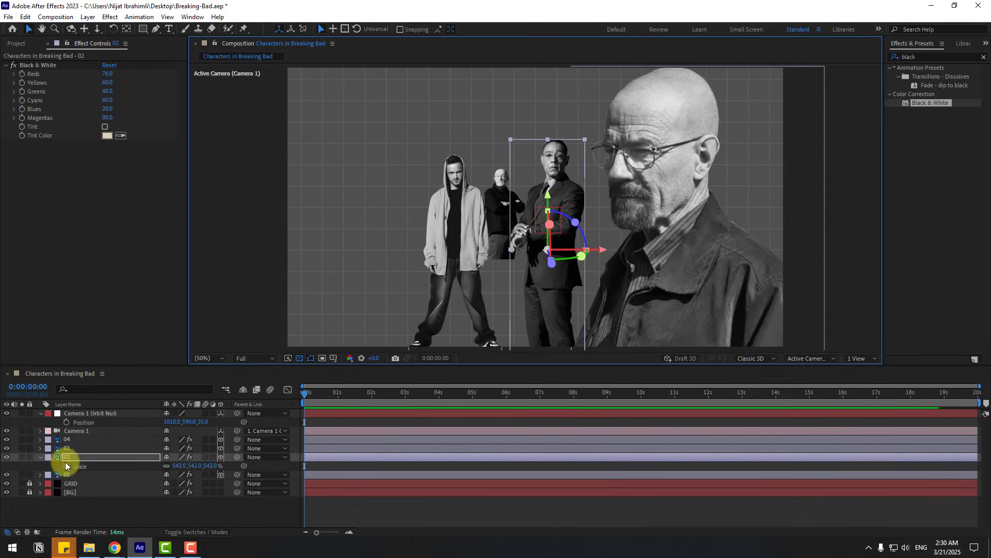
# Enlarge the crossed-arms man's layer 04 to about 838% and shift it left
pyautogui.click(69, 448)
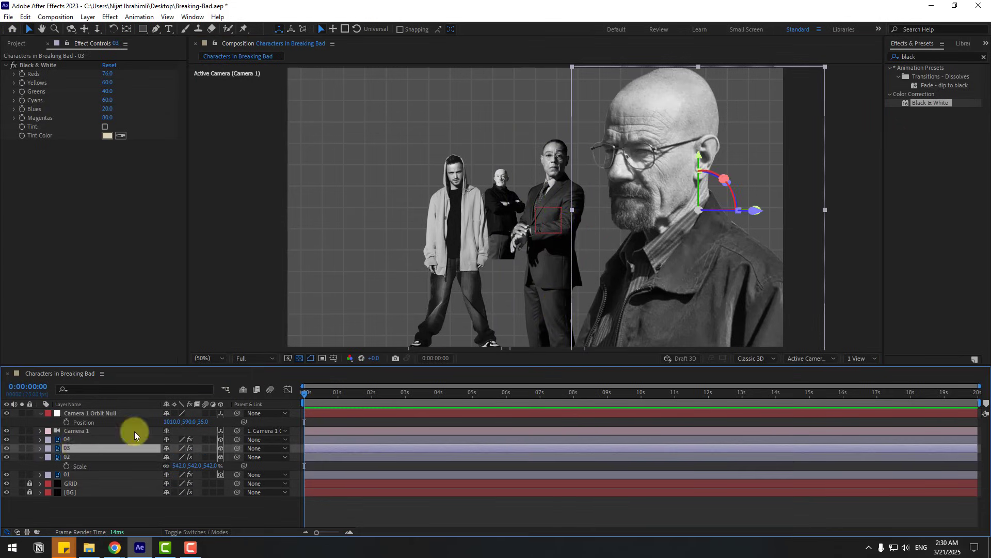
pyautogui.click(70, 440)
pyautogui.press('s')
pyautogui.moveTo(186, 448); pyautogui.dragTo(355, 377)
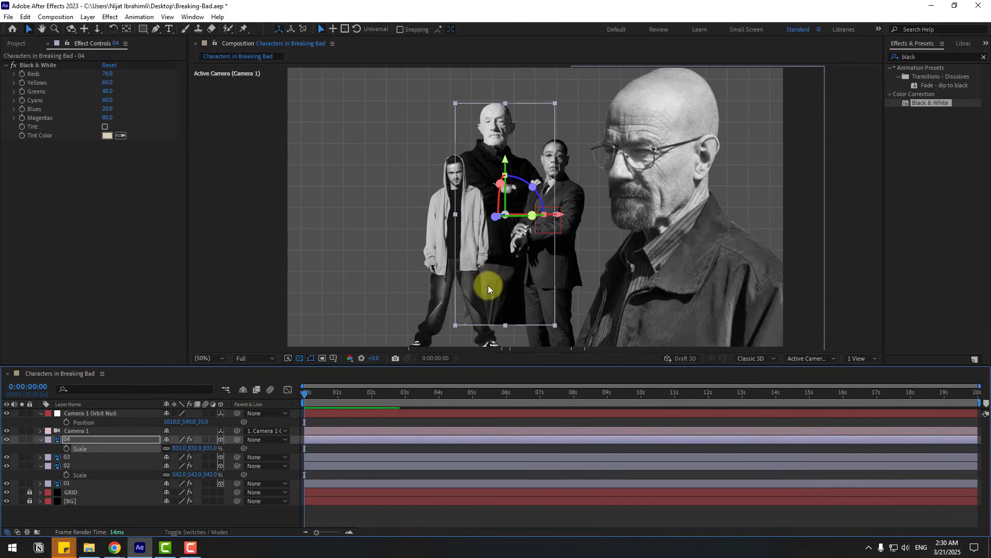
pyautogui.moveTo(483, 283); pyautogui.dragTo(452, 308)
# Enlarge the hooded man's layer 01 to 535% and nudge it slightly left
pyautogui.click(72, 467)
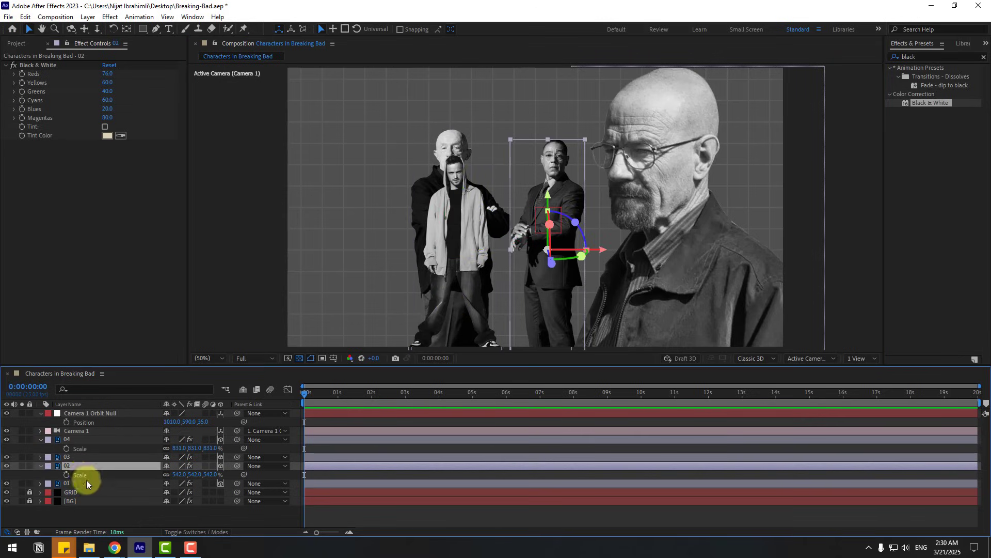
pyautogui.click(67, 483)
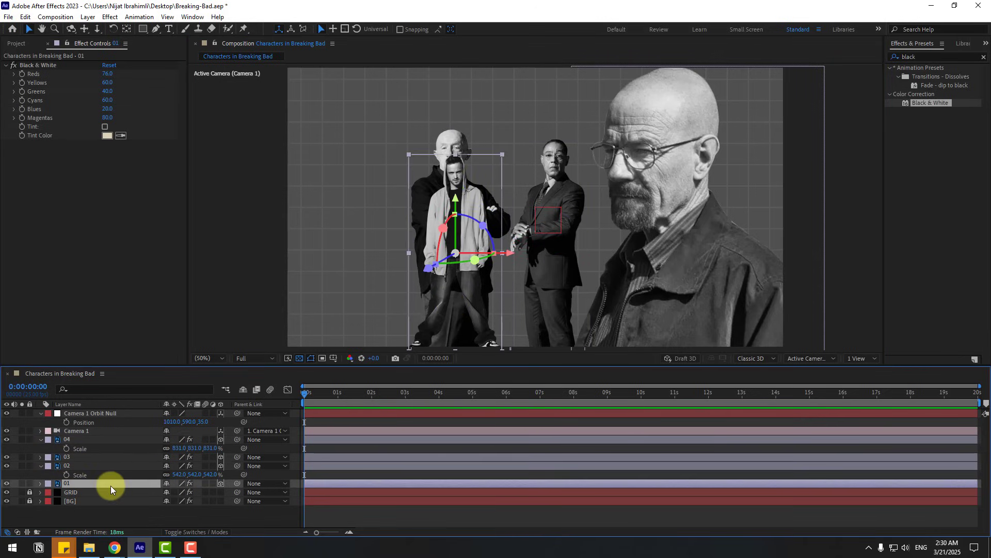
pyautogui.press('s')
pyautogui.moveTo(188, 491); pyautogui.dragTo(261, 458)
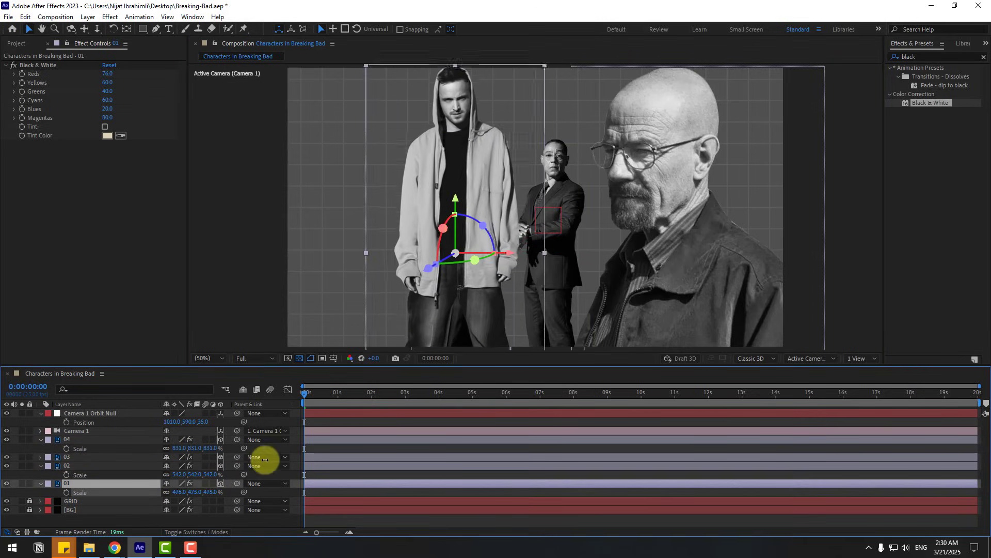
pyautogui.moveTo(467, 186); pyautogui.dragTo(383, 223)
pyautogui.click(184, 423)
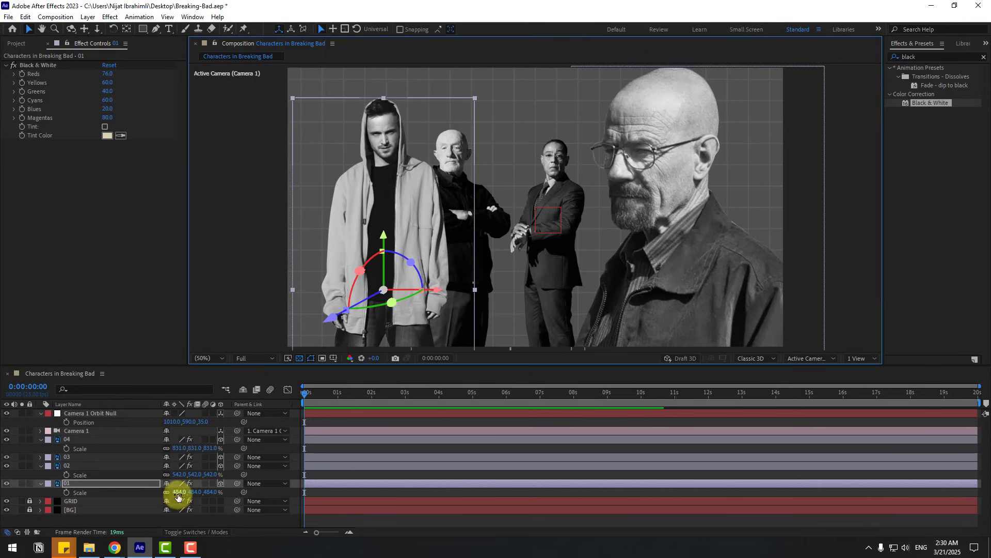
pyautogui.moveTo(180, 492); pyautogui.dragTo(200, 489)
pyautogui.moveTo(355, 182); pyautogui.dragTo(349, 181)
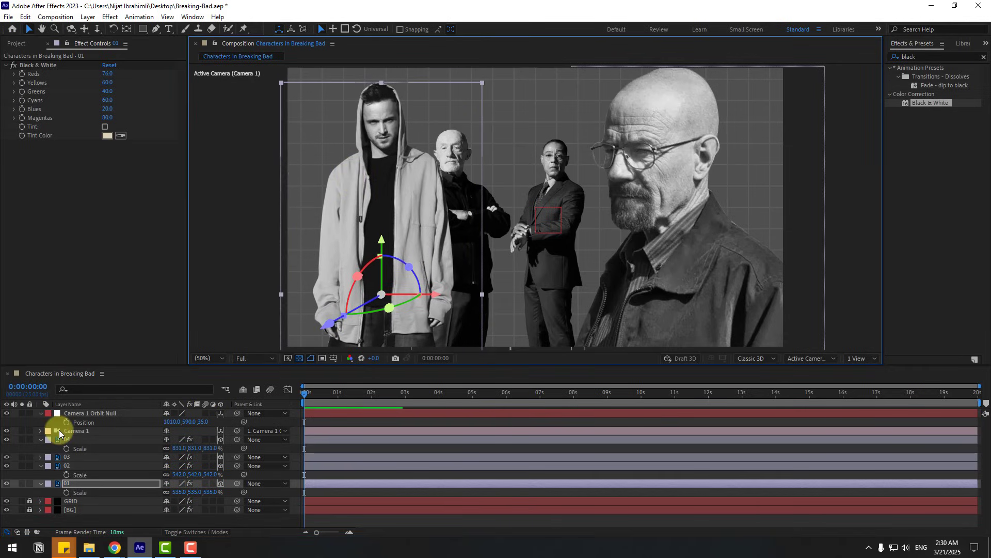
# Move the bald man slightly right, then shift the suited man right and enlarge him
pyautogui.click(68, 466)
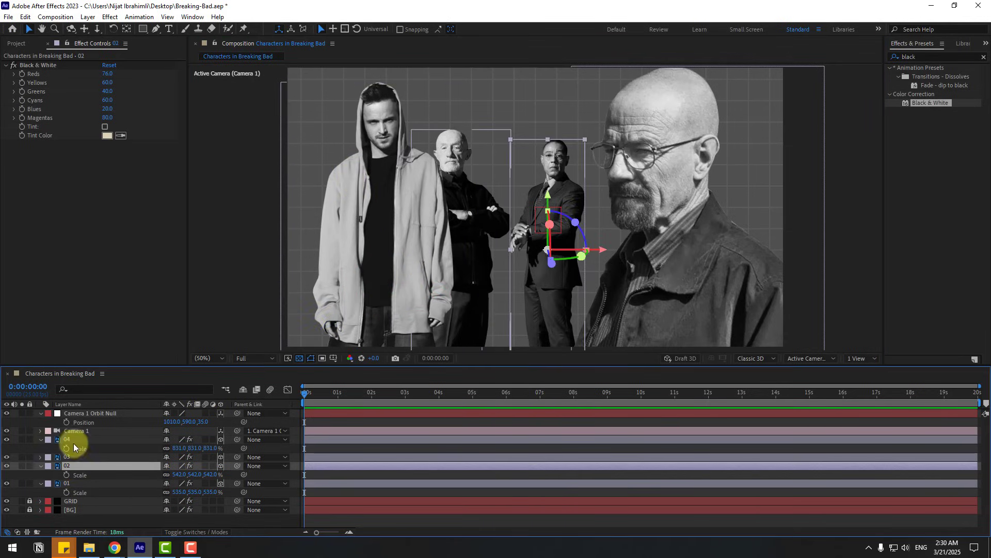
pyautogui.click(73, 441)
pyautogui.moveTo(469, 274); pyautogui.dragTo(484, 272)
pyautogui.press('Return')
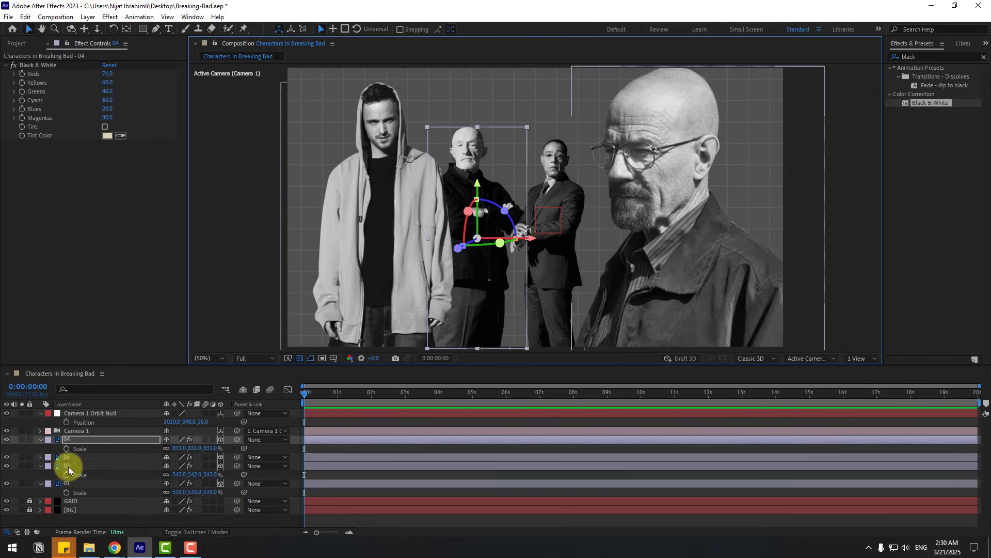
pyautogui.click(68, 466)
pyautogui.moveTo(549, 277); pyautogui.dragTo(575, 289)
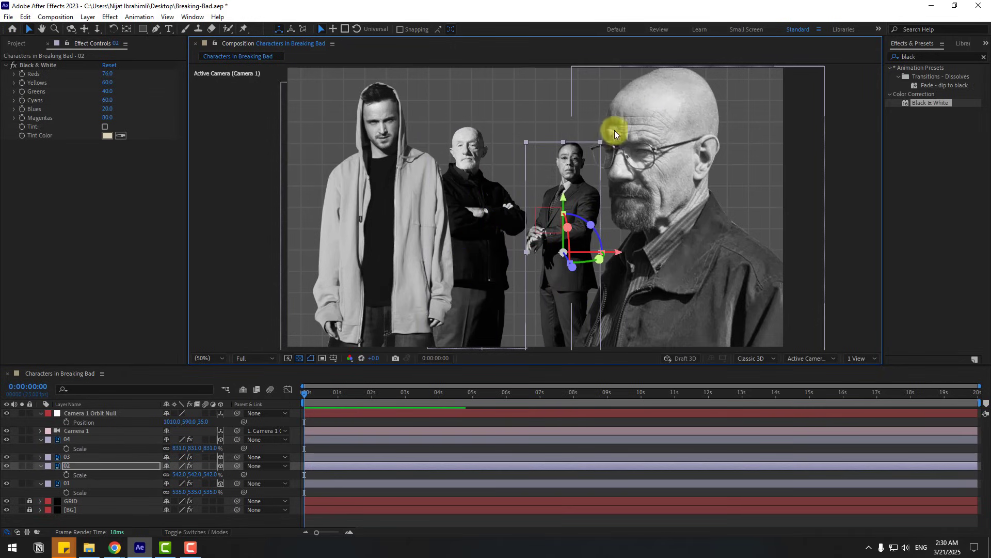
pyautogui.moveTo(601, 141)
pyautogui.mouseDown()
pyautogui.moveTo(610, 128)
pyautogui.moveTo(603, 138)
pyautogui.mouseUp()
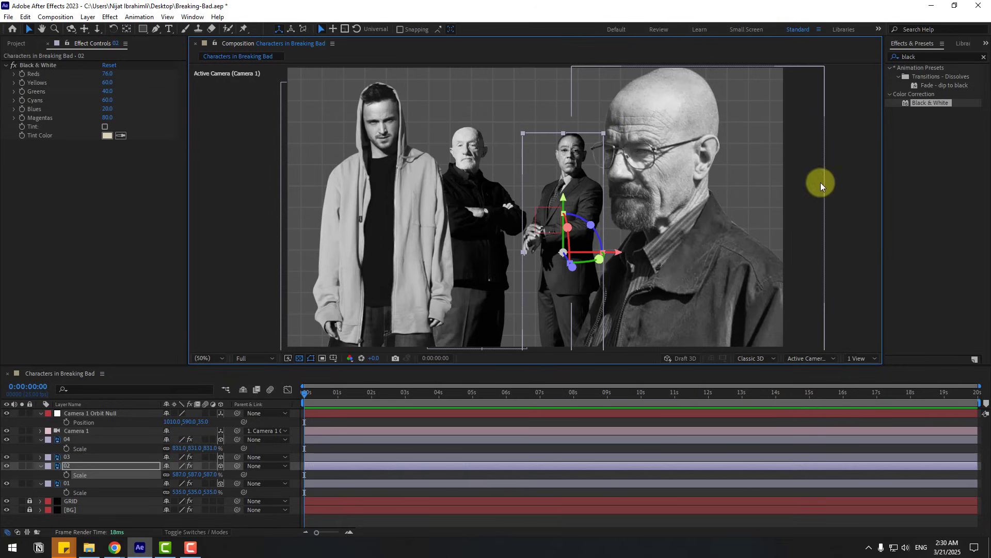
# Move the man with glasses (layer 03) slightly right and collapse the layer properties
pyautogui.click(835, 178)
pyautogui.click(661, 200)
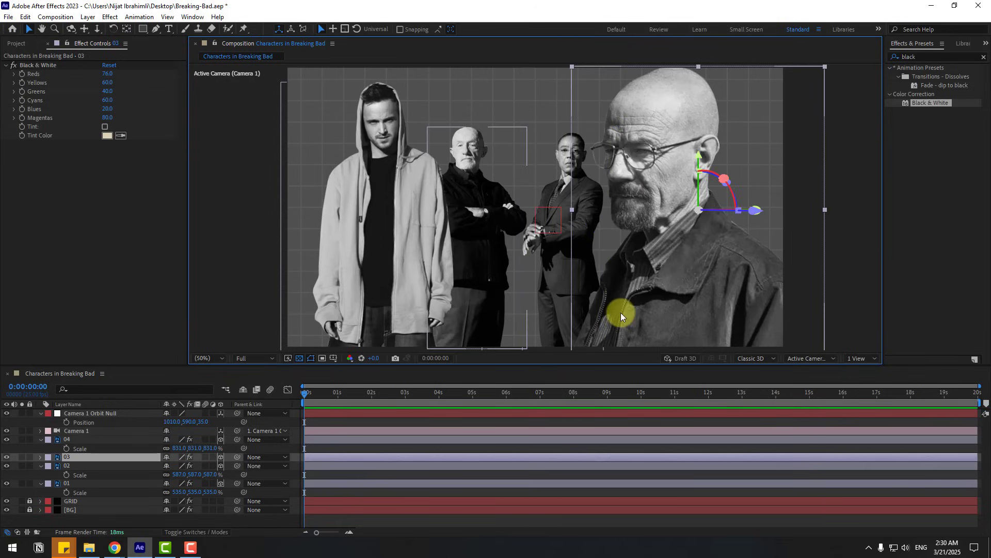
pyautogui.moveTo(666, 281); pyautogui.dragTo(677, 283)
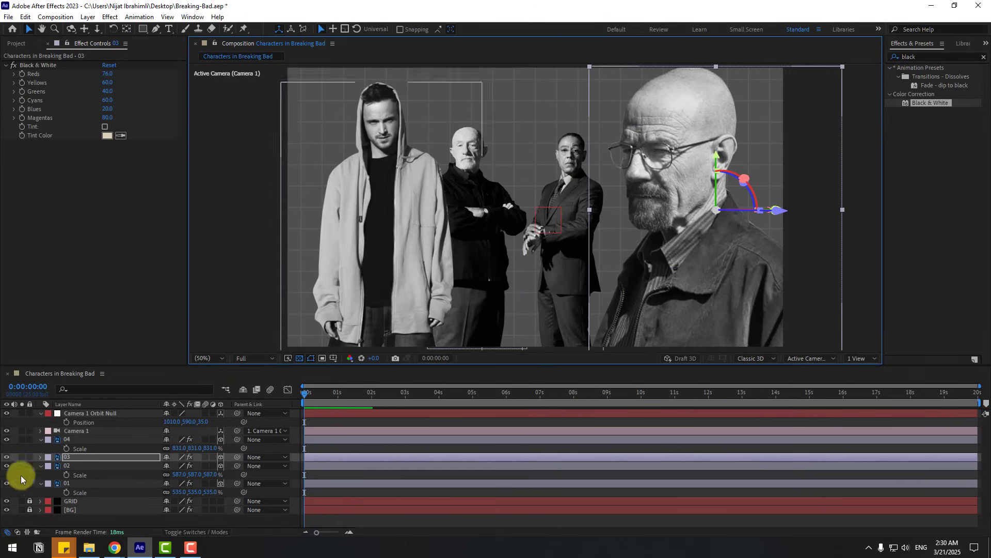
pyautogui.click(41, 465)
pyautogui.click(40, 474)
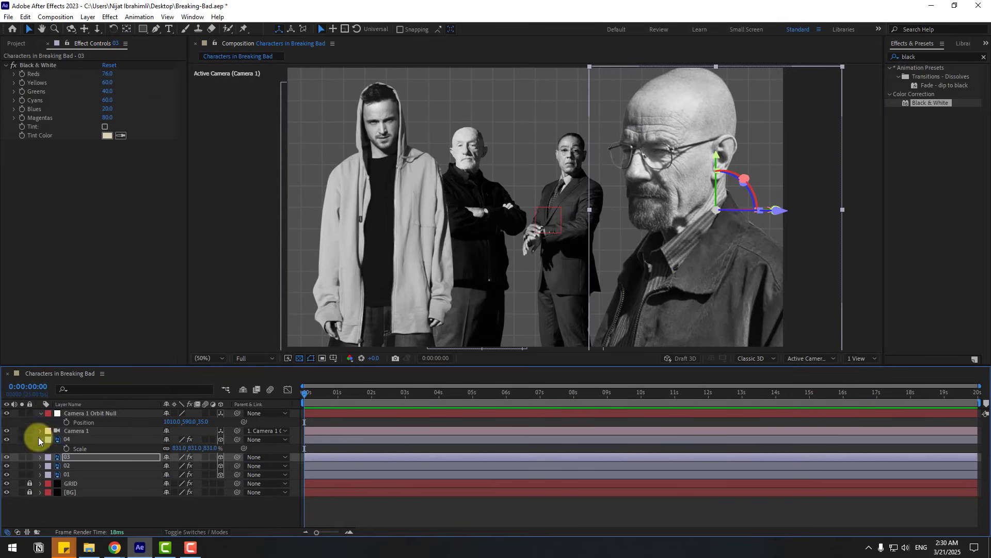
# Select Camera 1 Orbit Null, scrub its Position to centre the bald man, and save
pyautogui.click(39, 439)
pyautogui.click(111, 495)
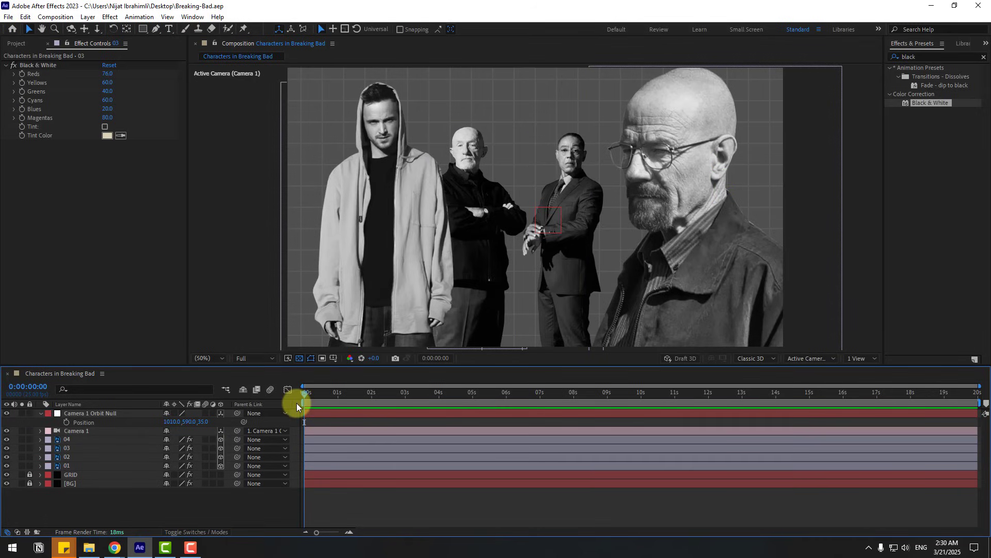
pyautogui.click(98, 413)
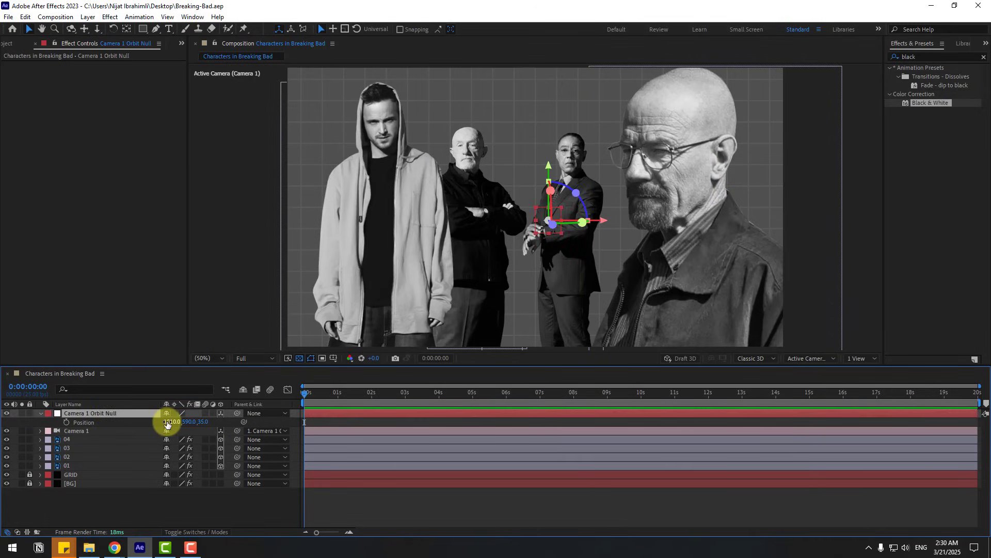
pyautogui.click(205, 424)
pyautogui.moveTo(205, 425); pyautogui.dragTo(82, 430)
pyautogui.moveTo(171, 422); pyautogui.dragTo(93, 431)
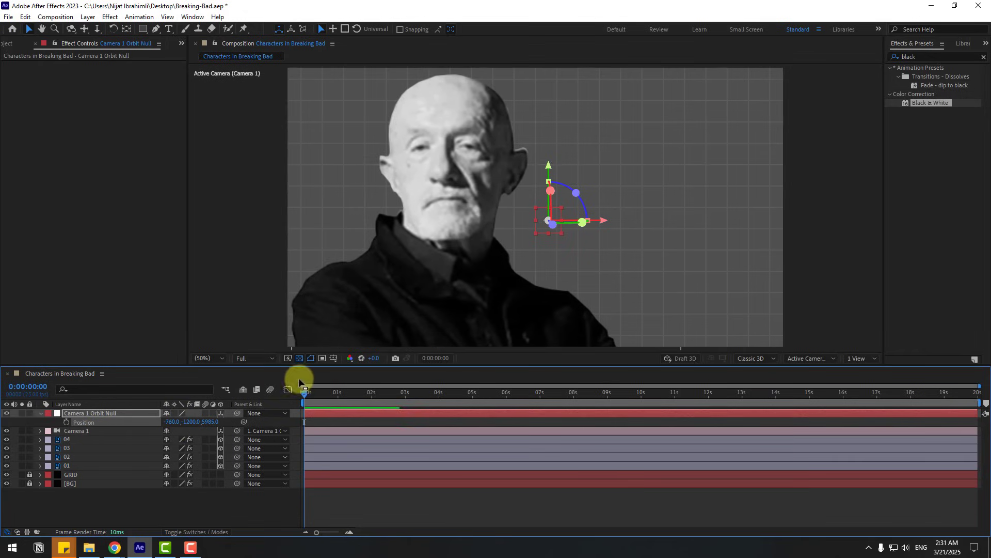
pyautogui.hotkey('ctrl', 's')
# Keyframe the null's Position X at -5710 at 0s and at -790 at 2:01
pyautogui.press('F2')
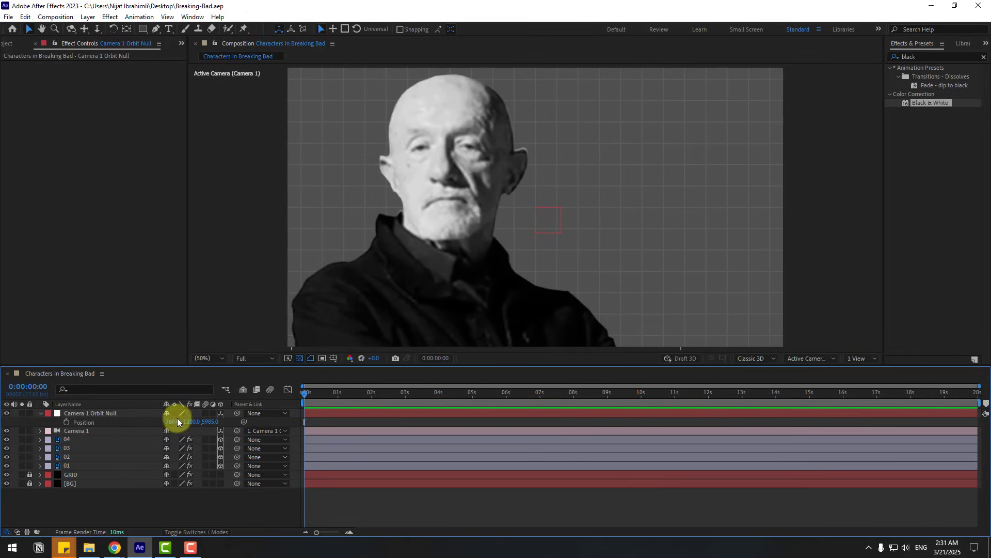
pyautogui.moveTo(178, 422); pyautogui.dragTo(1, 427)
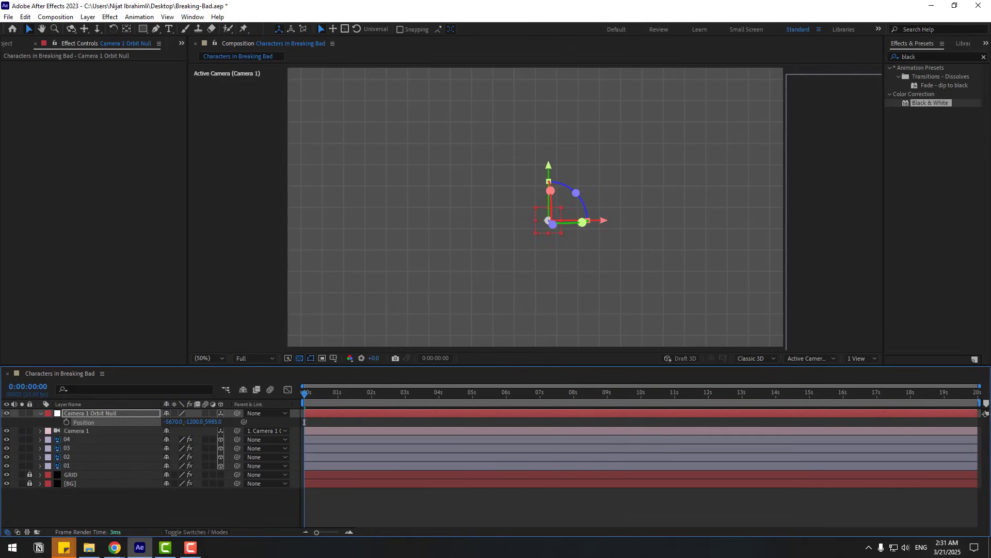
pyautogui.moveTo(304, 422); pyautogui.dragTo(144, 421)
pyautogui.click(66, 422)
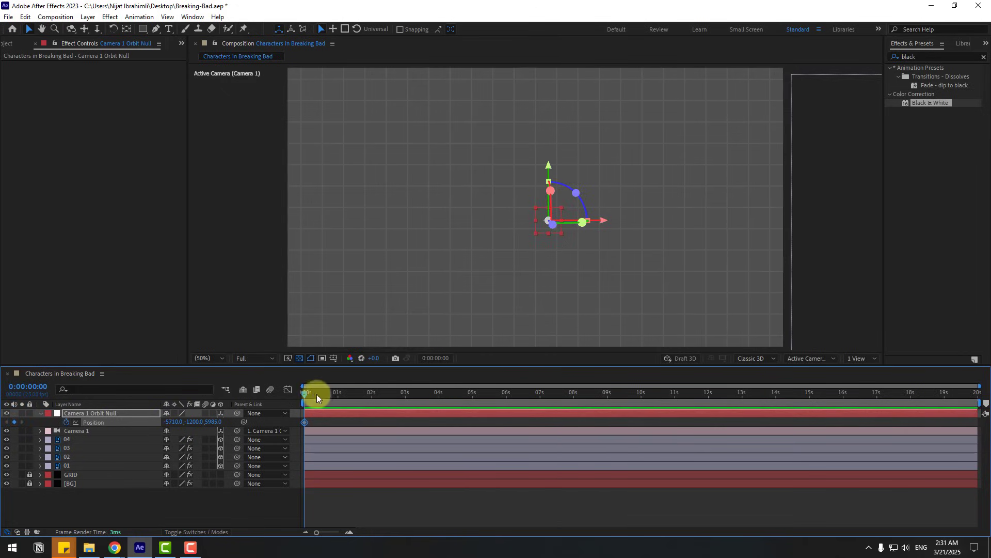
pyautogui.moveTo(317, 394); pyautogui.dragTo(373, 397)
pyautogui.click(256, 507)
pyautogui.moveTo(172, 422); pyautogui.dragTo(395, 391)
pyautogui.click(391, 422)
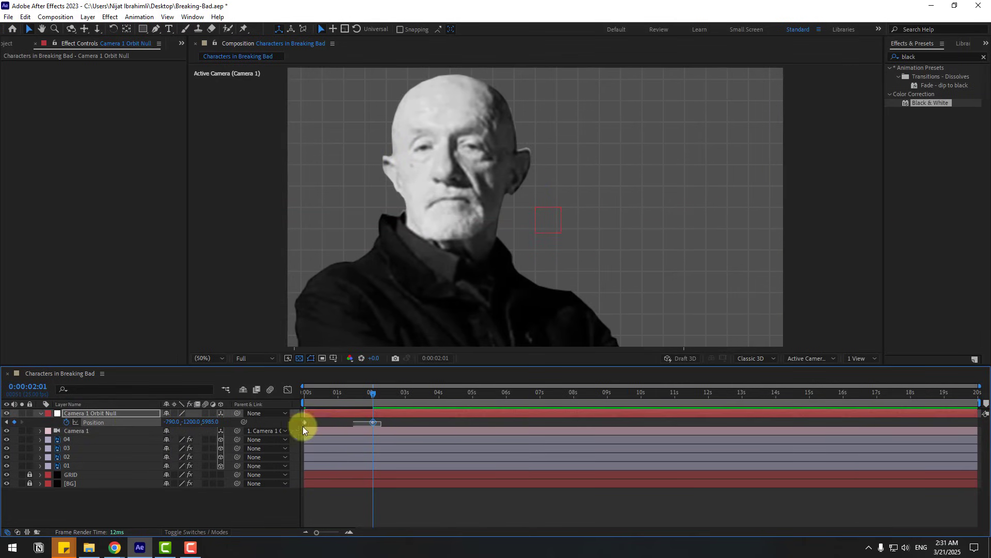
# Apply Easy Ease to both orbit-null Position keyframes and preview the move
pyautogui.click(304, 421)
pyautogui.rightClick(304, 421)
pyautogui.moveTo(308, 418)
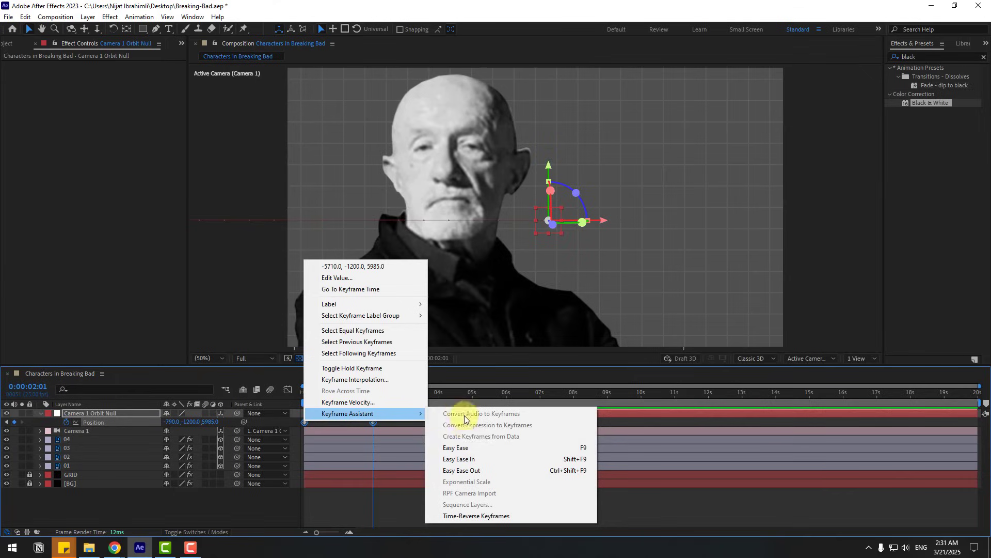
pyautogui.click(479, 445)
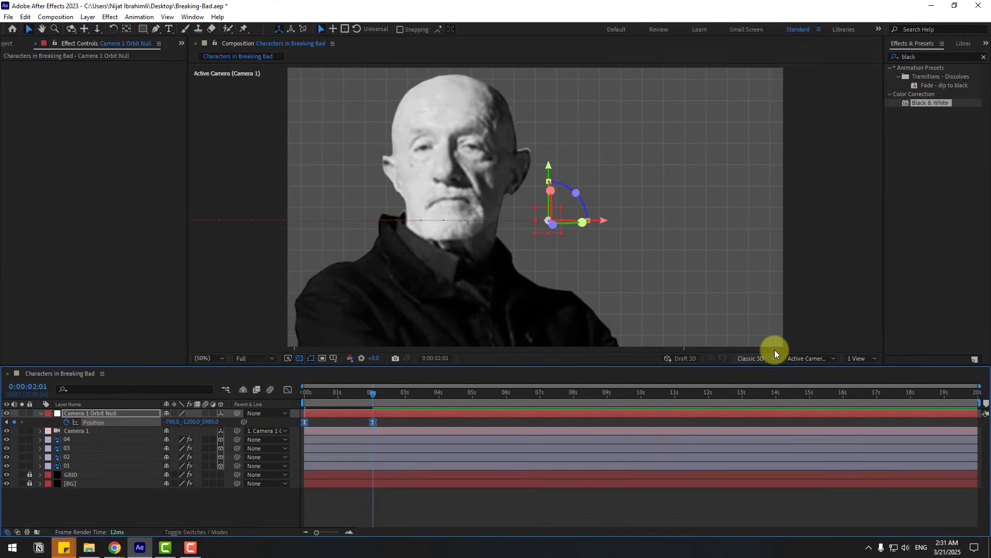
pyautogui.press('space')
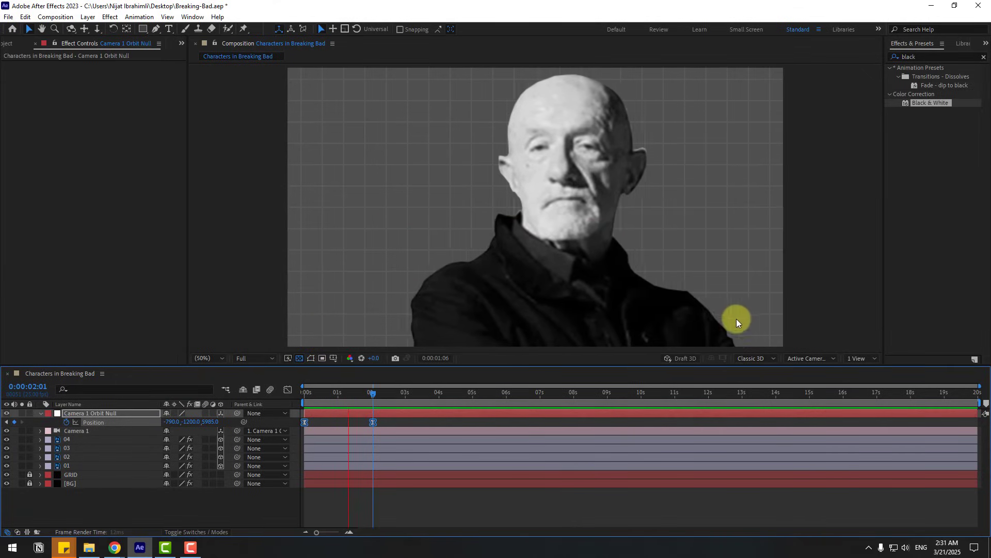
pyautogui.press('space')
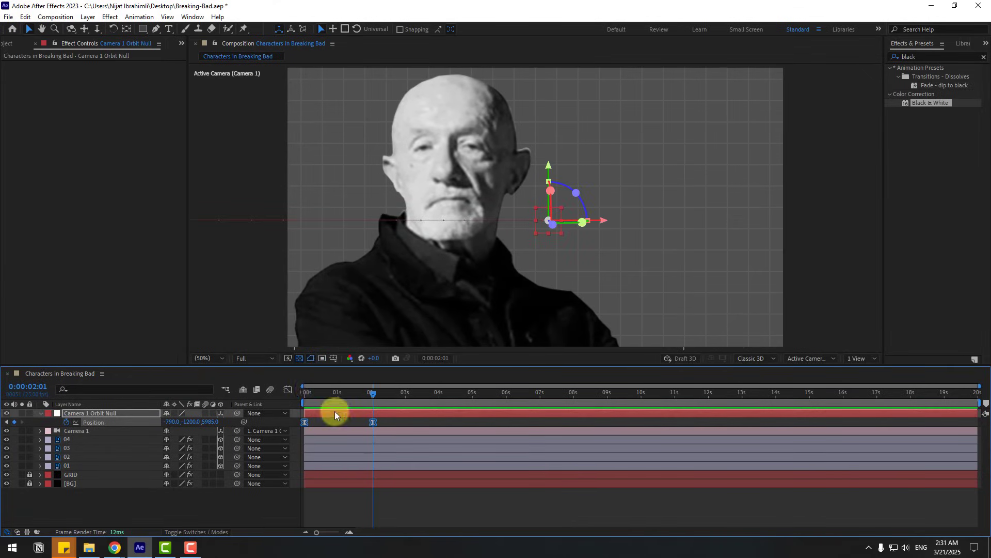
# Reshape the speed curve handles so the move rushes early and settles, then shift the end keyframe to about 2:08
pyautogui.click(289, 390)
pyautogui.moveTo(406, 491); pyautogui.dragTo(322, 505)
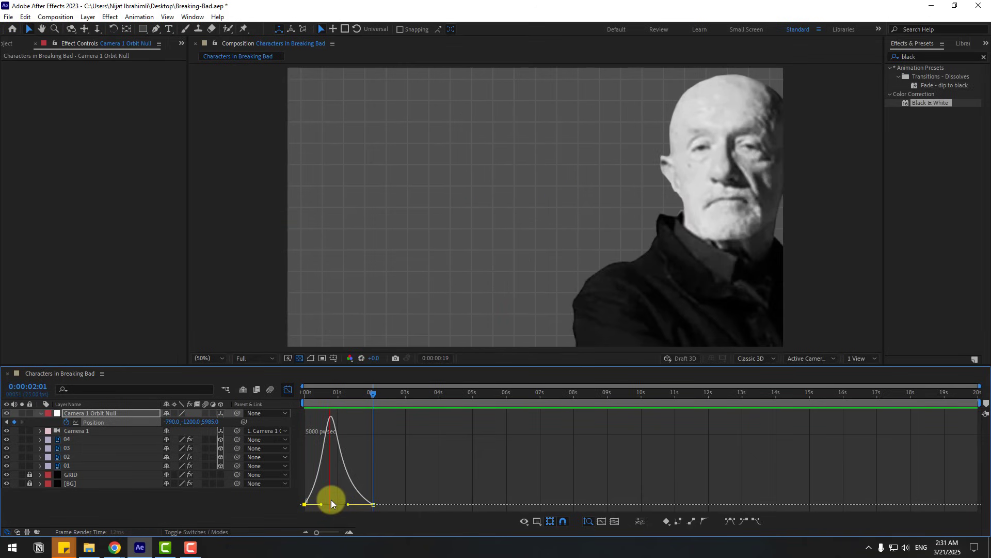
pyautogui.press('space')
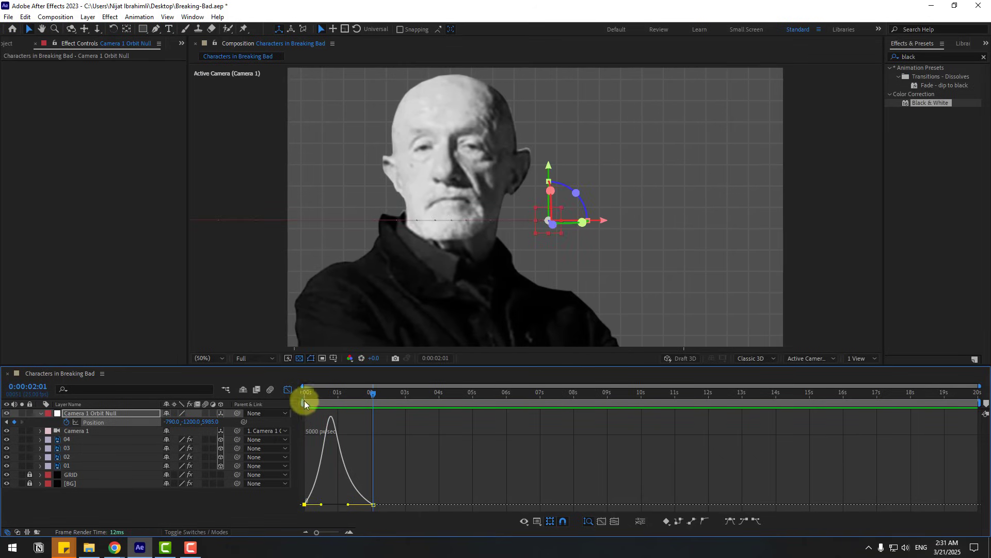
pyautogui.click(350, 502)
pyautogui.click(374, 504)
pyautogui.moveTo(349, 504); pyautogui.dragTo(345, 505)
pyautogui.press('space')
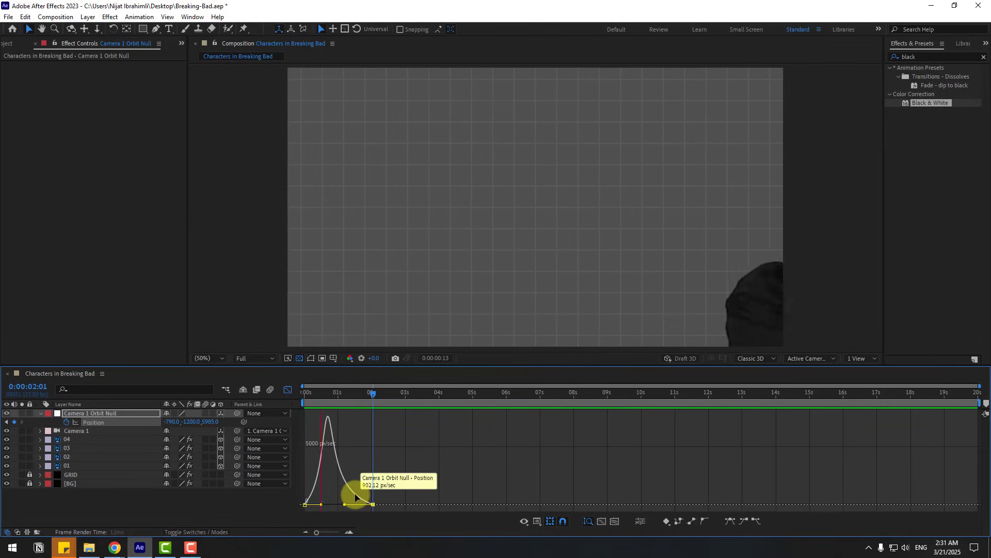
pyautogui.press('space')
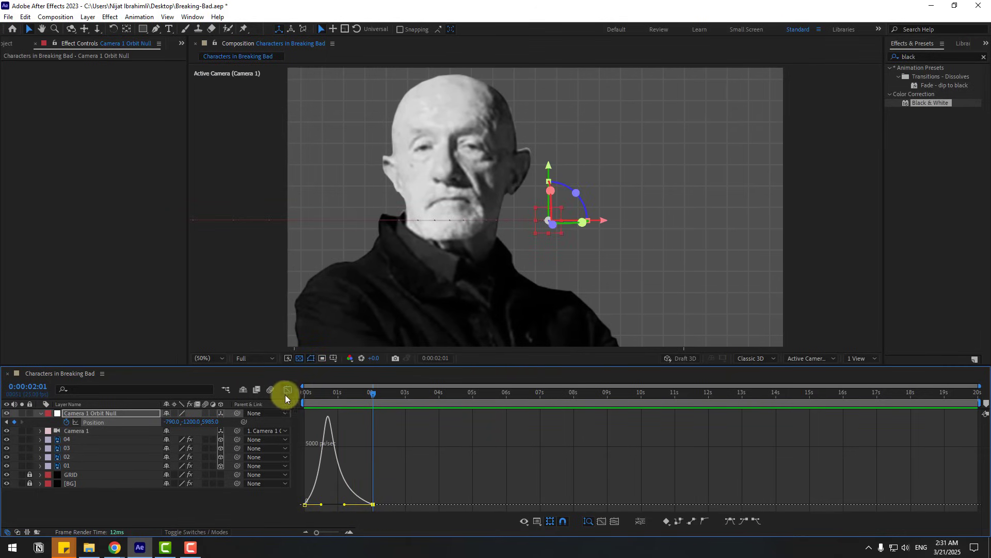
pyautogui.hotkey('shift', 'F3')
pyautogui.moveTo(374, 422); pyautogui.dragTo(457, 401)
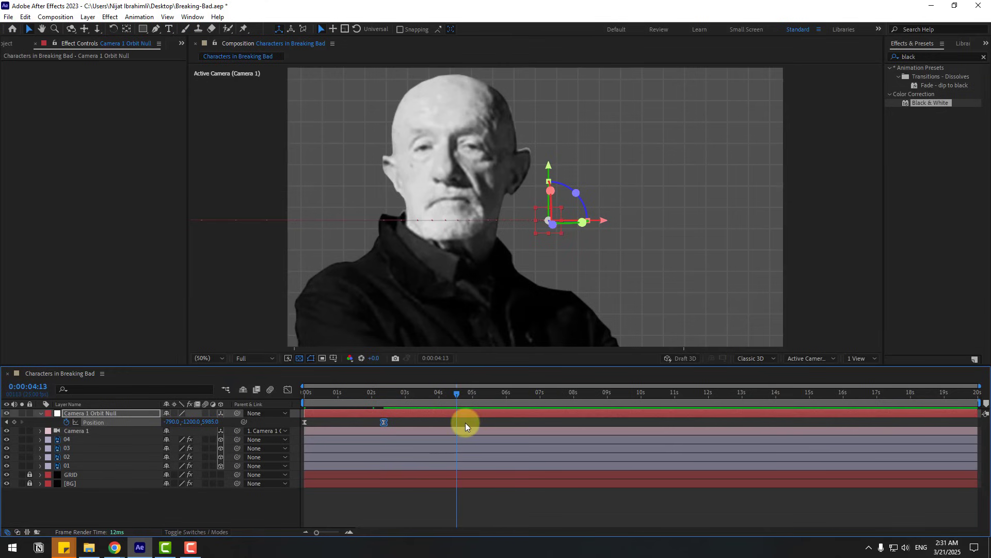
# At 4:13, set the null's Position Z to 3665 and X to 960, then preview
pyautogui.moveTo(206, 422); pyautogui.dragTo(287, 403)
pyautogui.moveTo(212, 421); pyautogui.dragTo(254, 405)
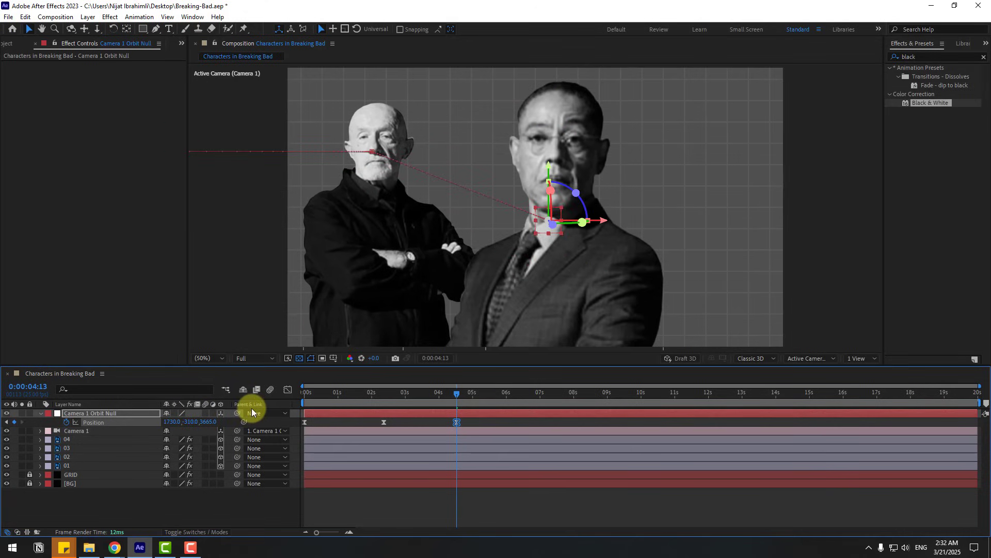
pyautogui.moveTo(185, 421); pyautogui.dragTo(138, 416)
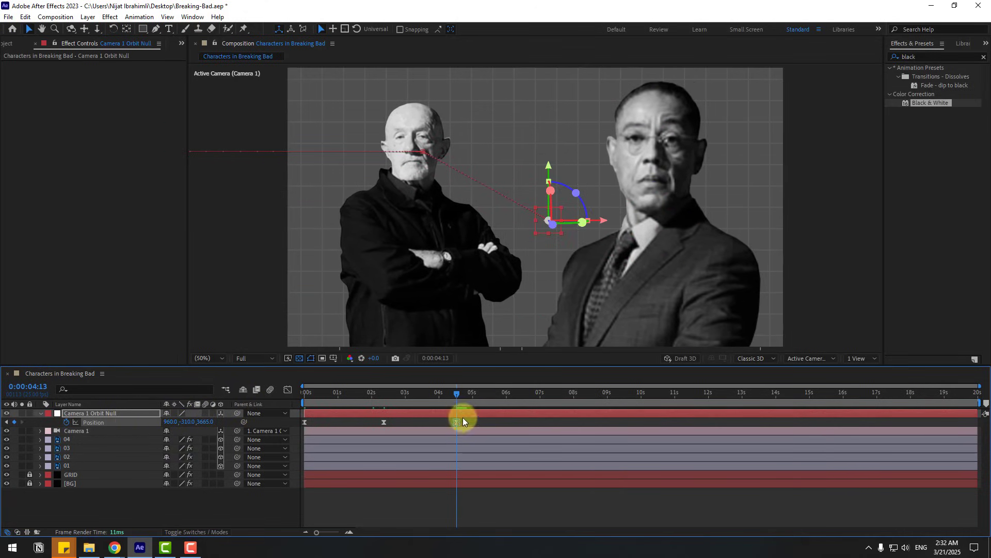
pyautogui.press('space')
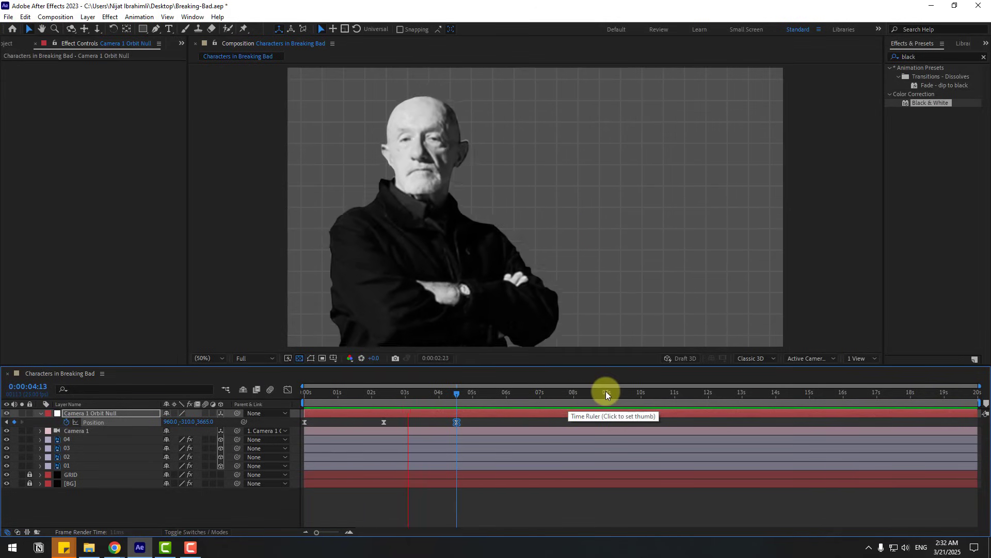
# Select all three Position keyframes, show their speed graph and preview the camera move
pyautogui.moveTo(464, 420); pyautogui.dragTo(290, 414)
pyautogui.click(289, 393)
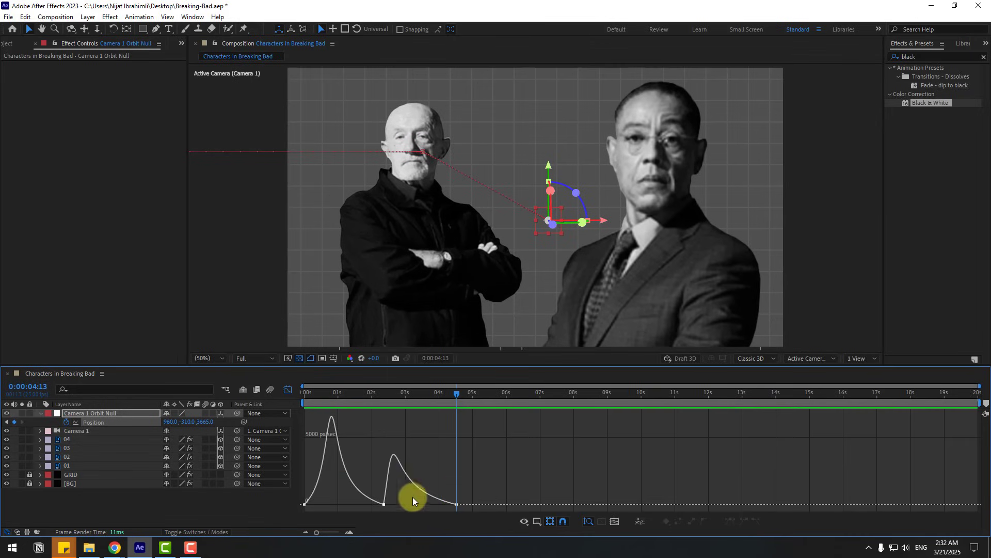
pyautogui.moveTo(392, 499)
pyautogui.mouseDown()
pyautogui.moveTo(373, 509)
pyautogui.moveTo(402, 506)
pyautogui.mouseUp()
pyautogui.press('space')
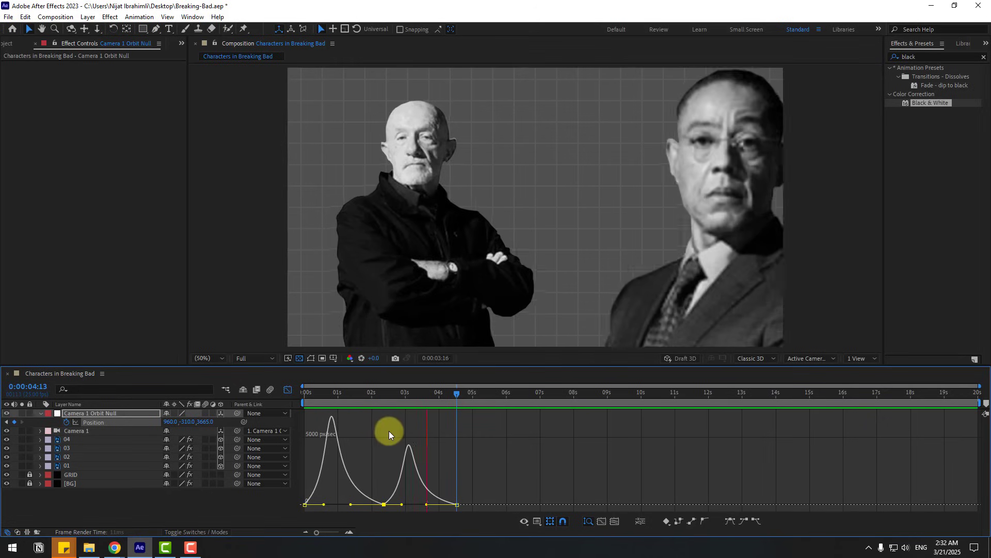
pyautogui.press('space')
pyautogui.click(377, 393)
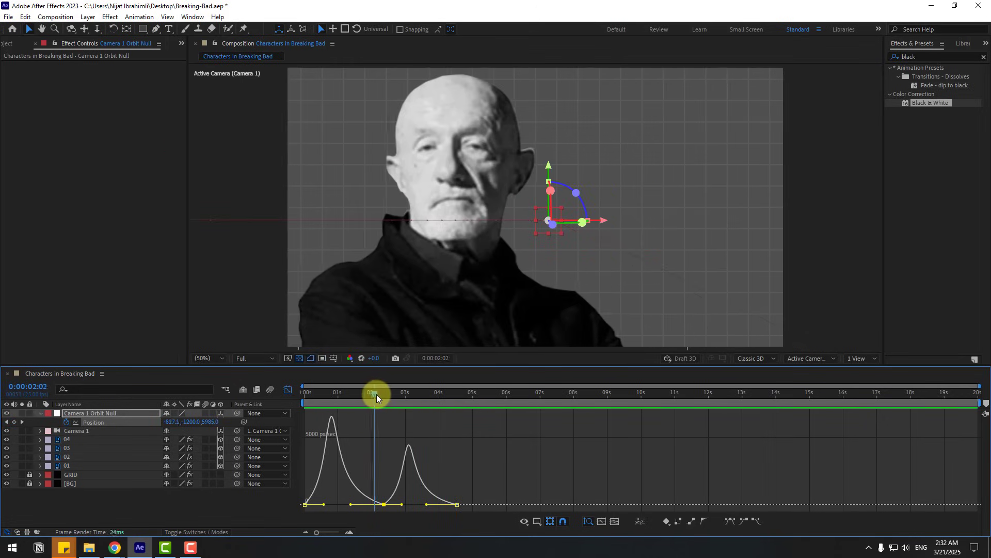
pyautogui.click(383, 500)
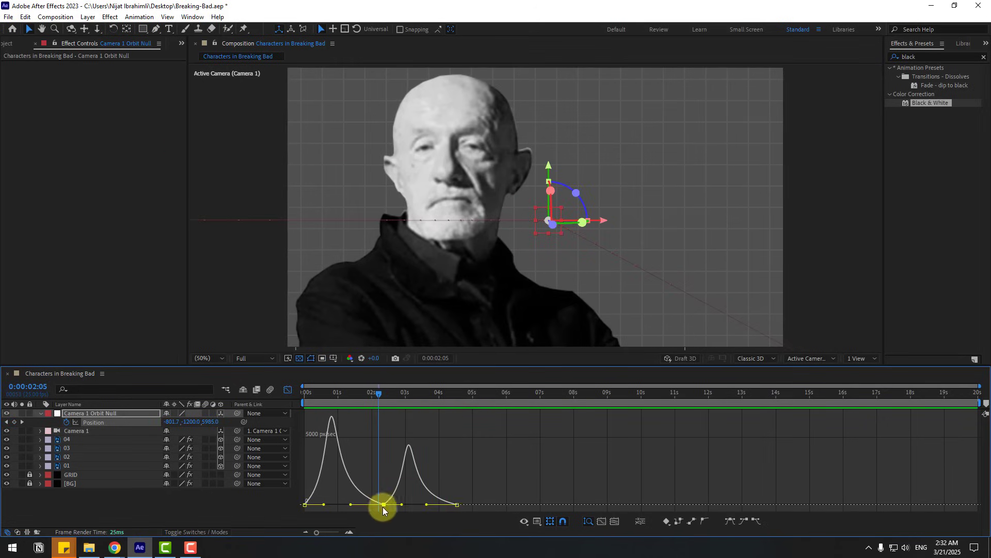
# Set the middle keyframe's velocity to 100 px/sec, then raise it to about 288 px/sec and preview
pyautogui.rightClick(385, 503)
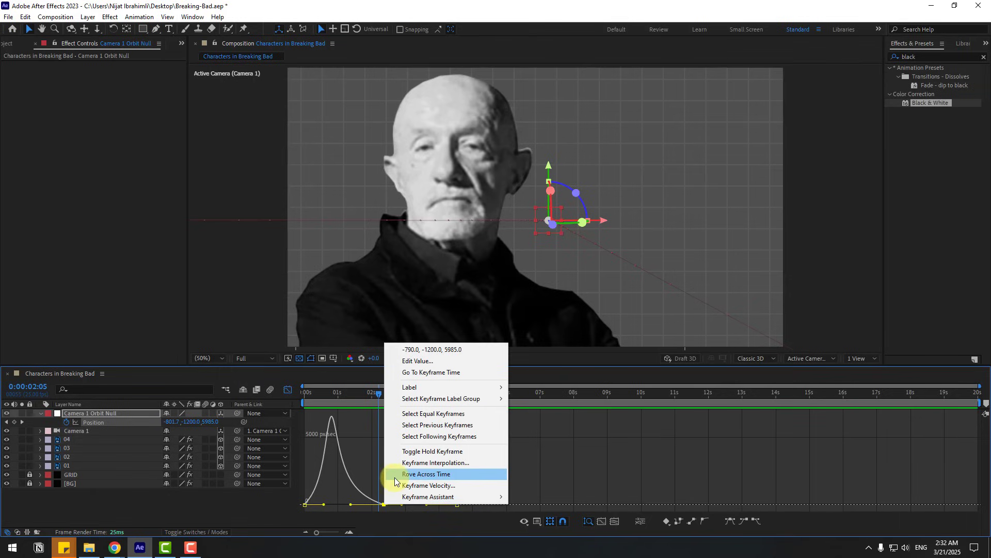
pyautogui.click(452, 487)
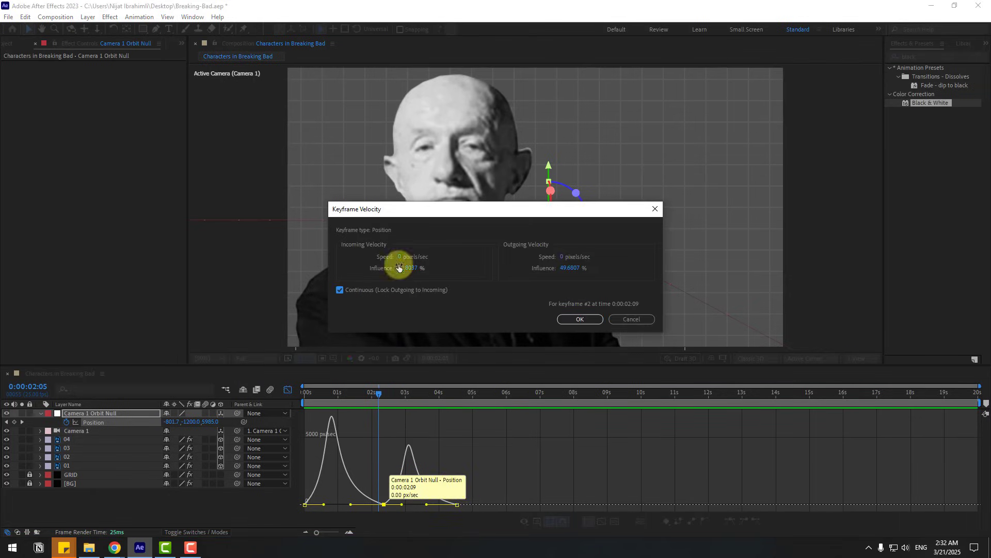
pyautogui.write('100')
pyautogui.click(488, 275)
pyautogui.click(571, 318)
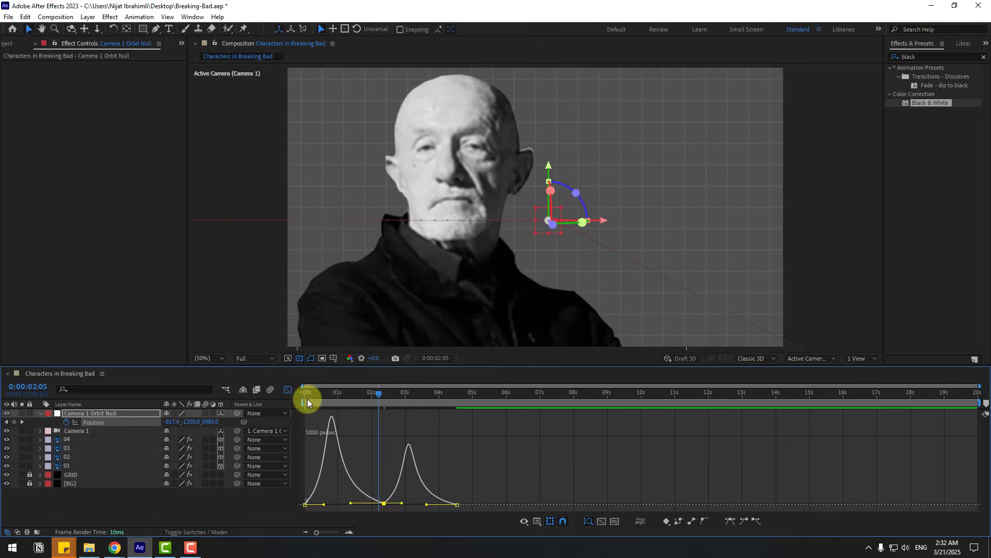
pyautogui.moveTo(300, 402); pyautogui.dragTo(334, 405)
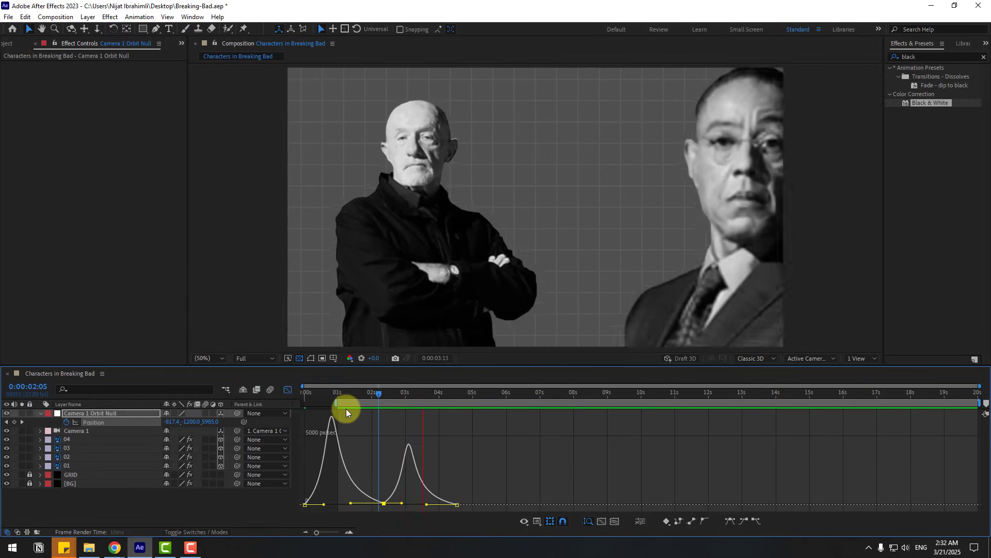
pyautogui.click(383, 504)
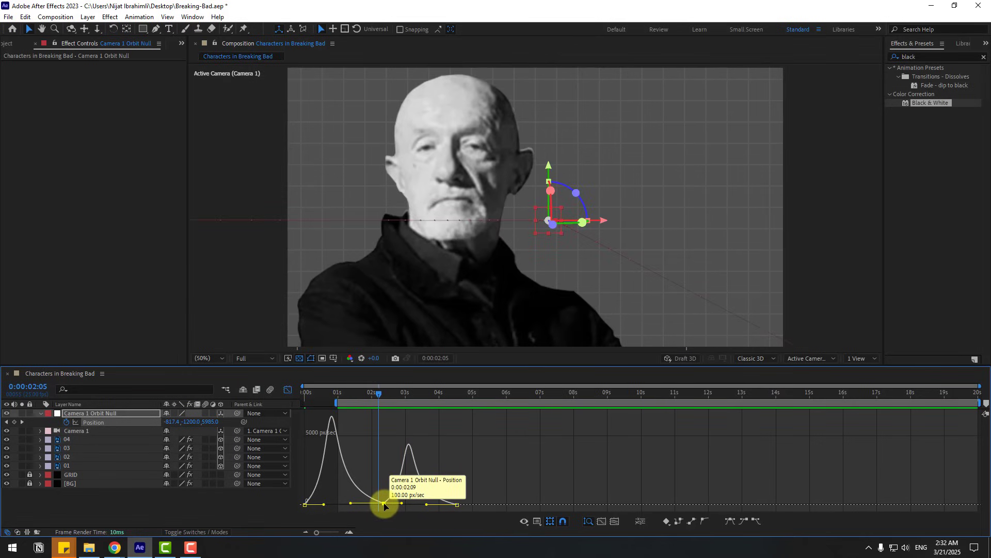
pyautogui.moveTo(383, 504); pyautogui.dragTo(384, 501)
pyautogui.press('space')
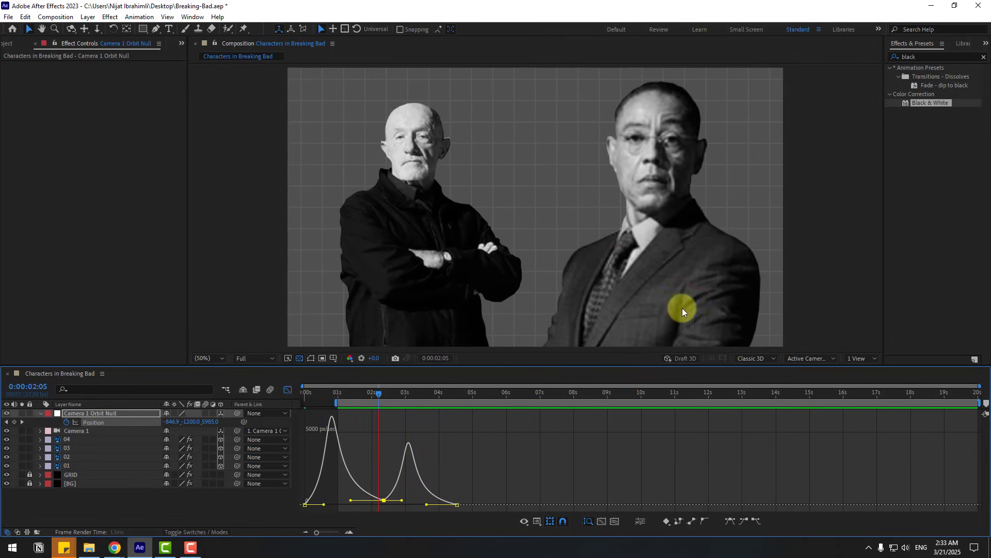
pyautogui.press('space')
# Set the middle keyframe's speed to 400 px/sec and move the third keyframe to about 5 seconds
pyautogui.rightClick(383, 500)
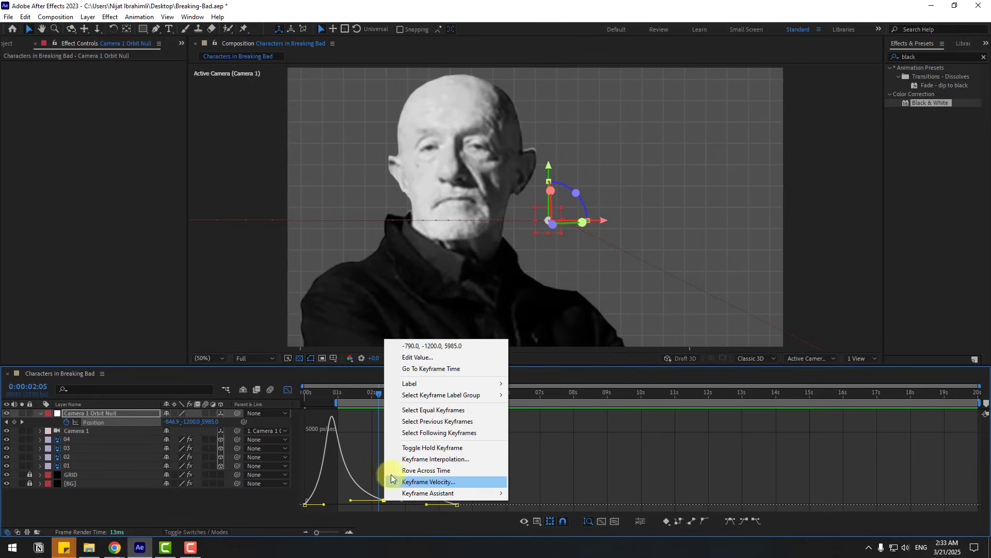
pyautogui.click(402, 481)
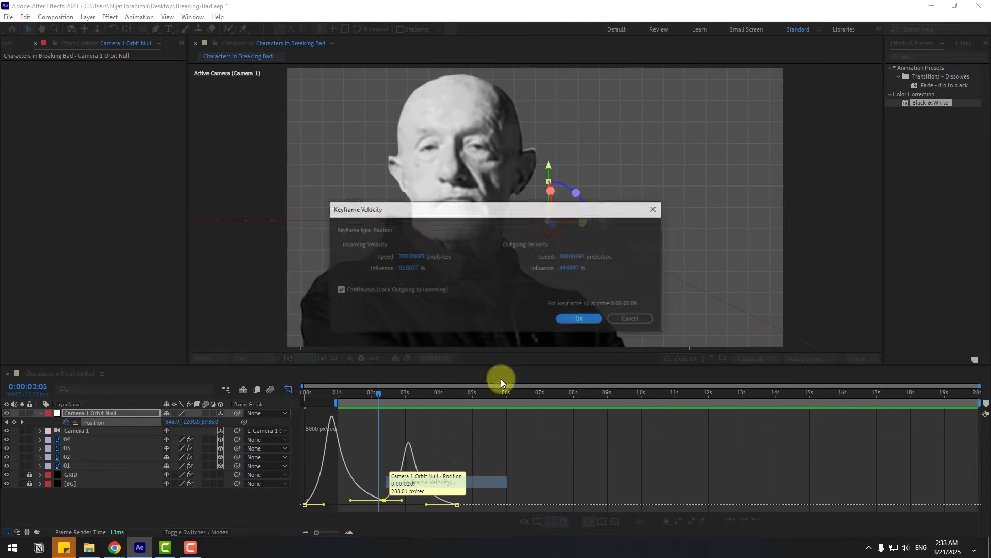
pyautogui.click(416, 256)
pyautogui.write('400')
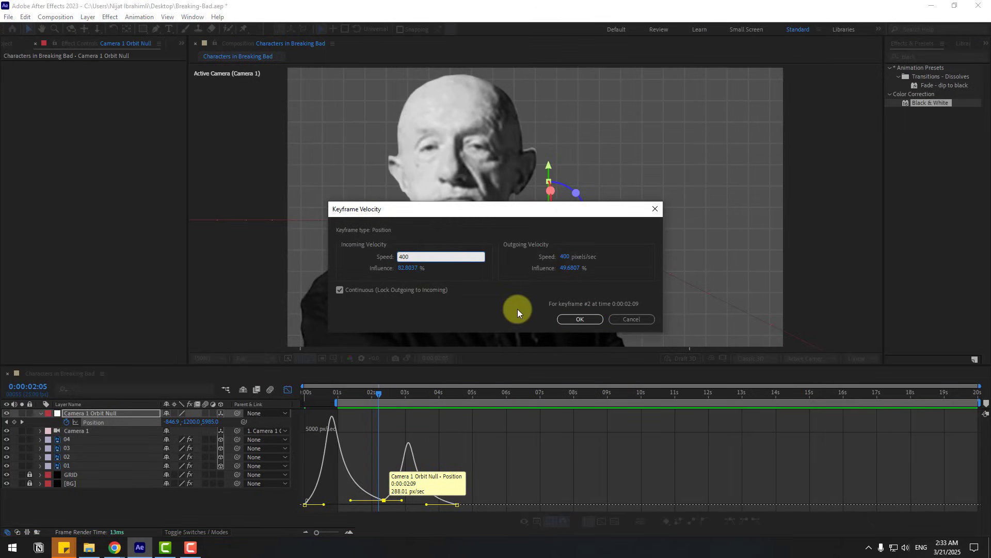
pyautogui.click(578, 319)
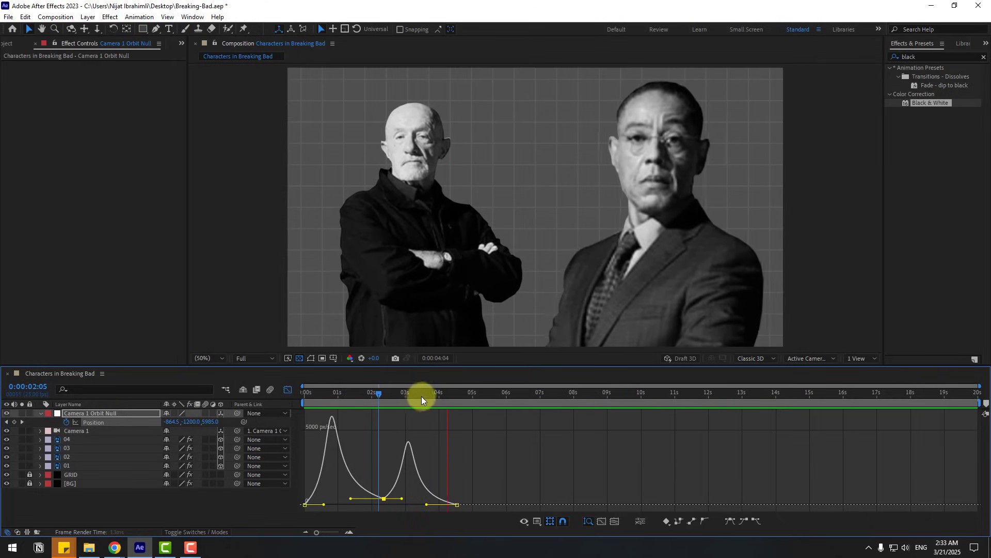
pyautogui.press('space')
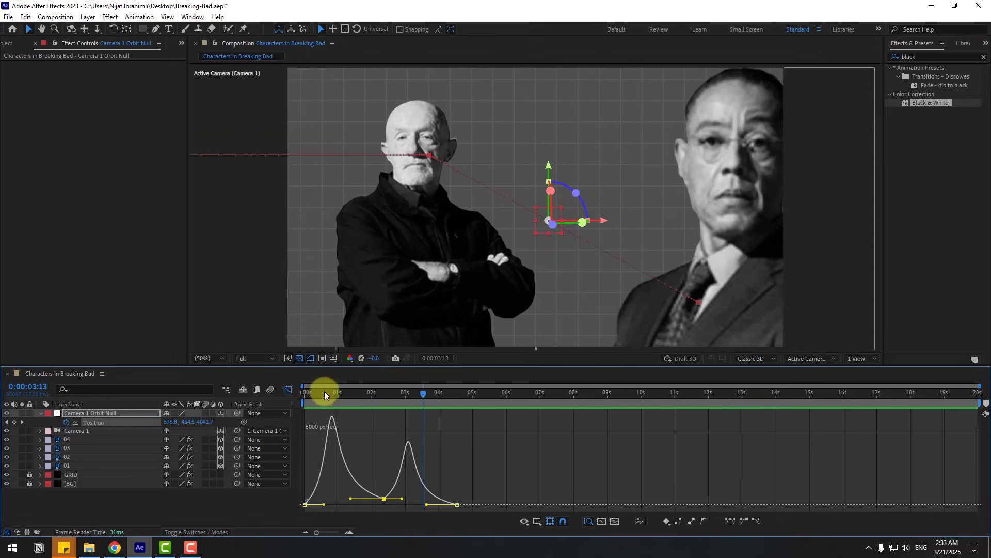
pyautogui.click(287, 391)
pyautogui.moveTo(457, 421); pyautogui.dragTo(475, 422)
# Key the null's Z Position at 7:10 to swing onto the hooded man, previewing from about 4.4s
pyautogui.press('space')
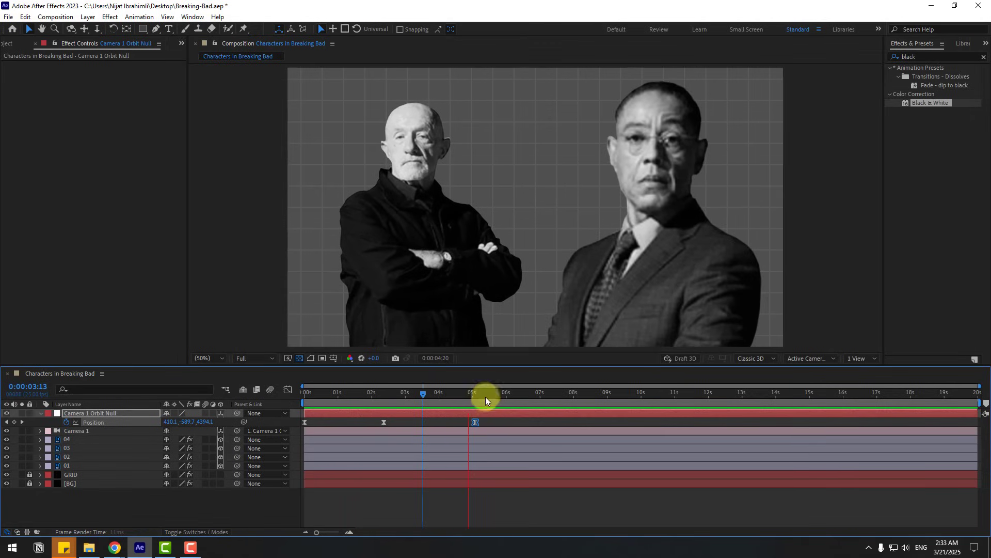
pyautogui.moveTo(488, 396); pyautogui.dragTo(555, 398)
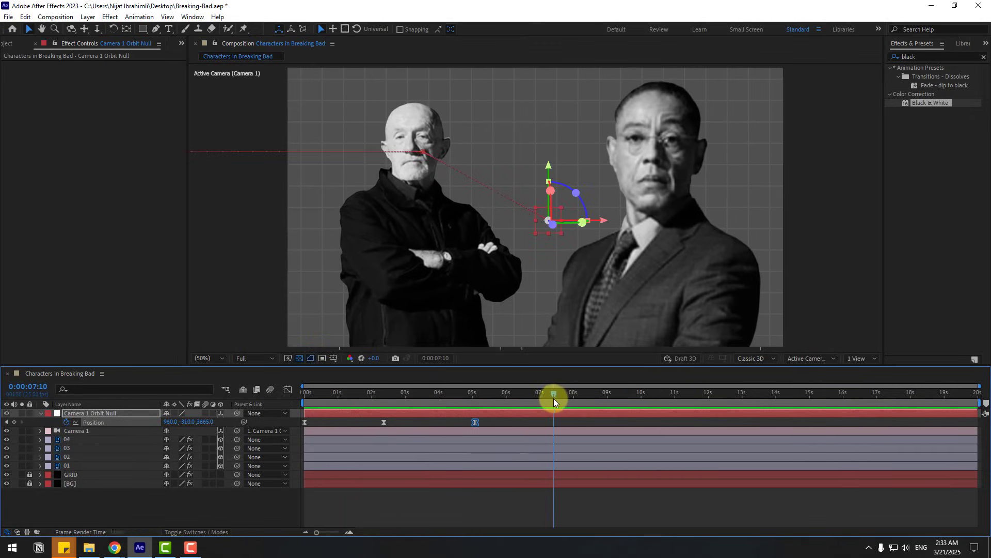
pyautogui.click(212, 489)
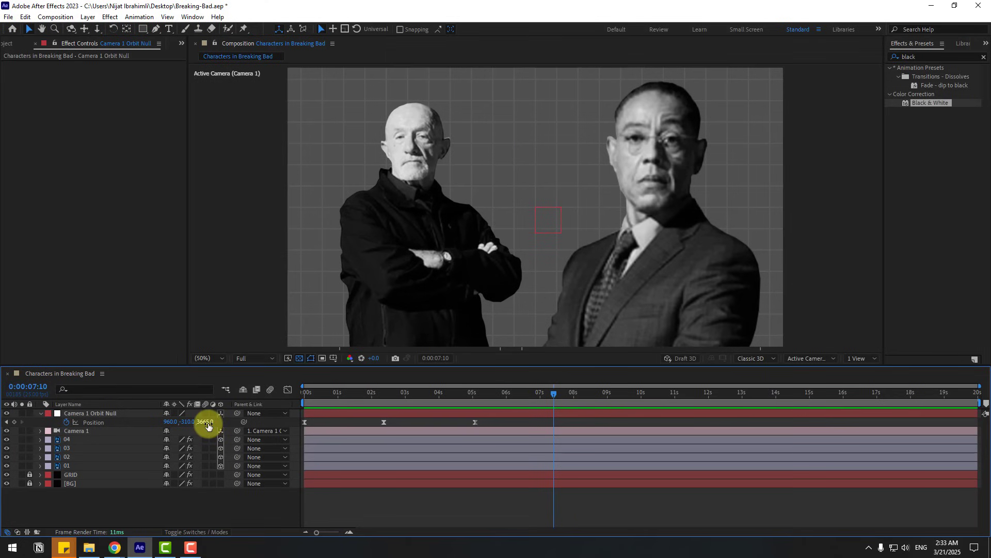
pyautogui.moveTo(207, 422); pyautogui.dragTo(70, 426)
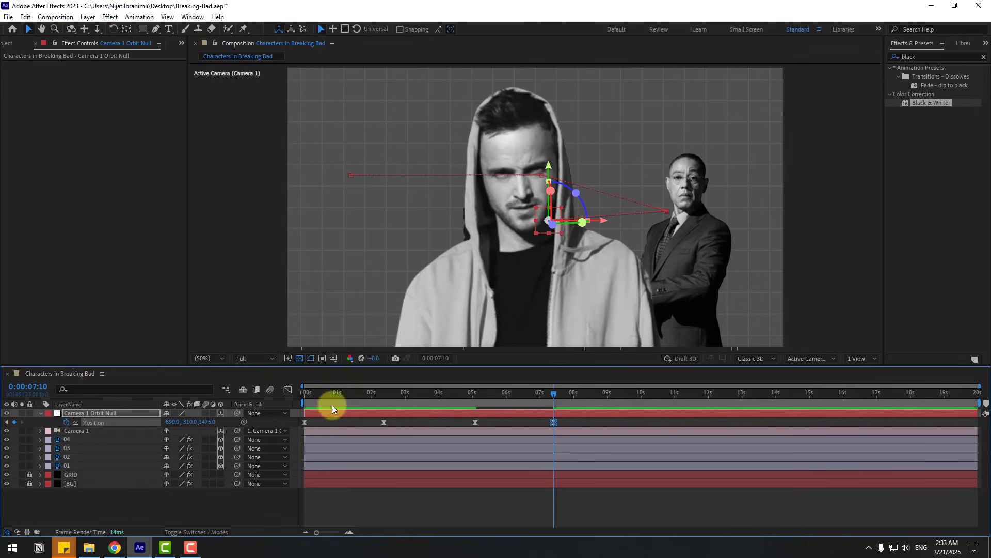
pyautogui.moveTo(300, 403); pyautogui.dragTo(453, 401)
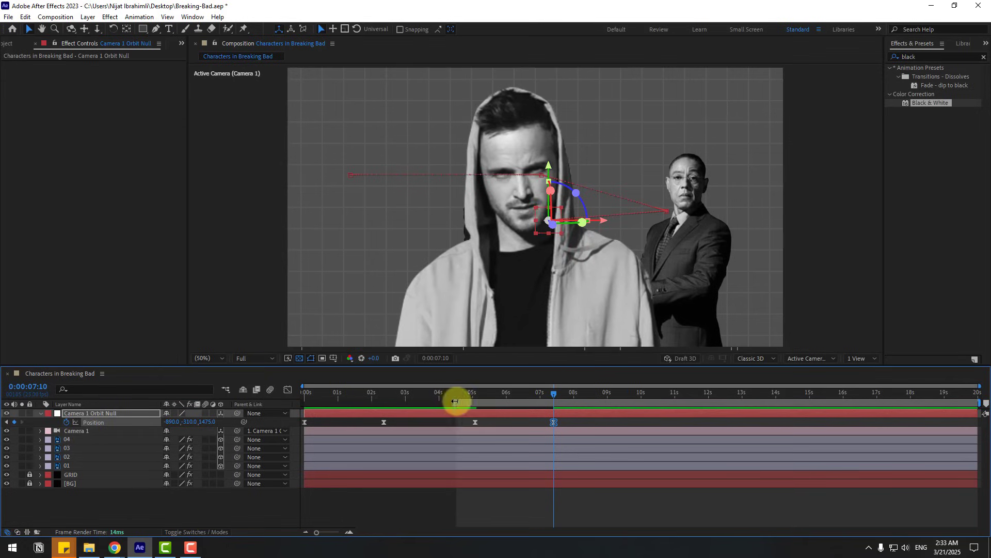
pyautogui.press('space')
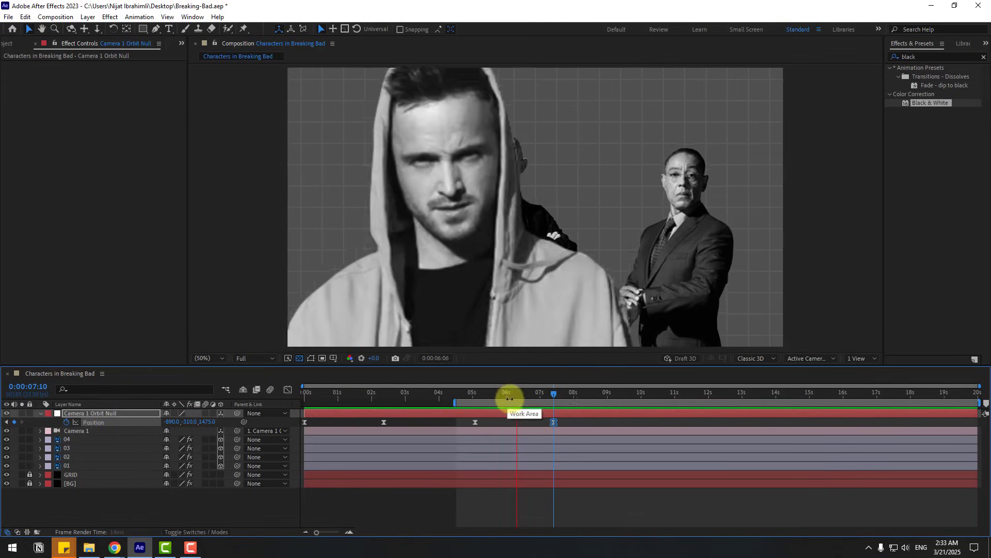
pyautogui.press('space')
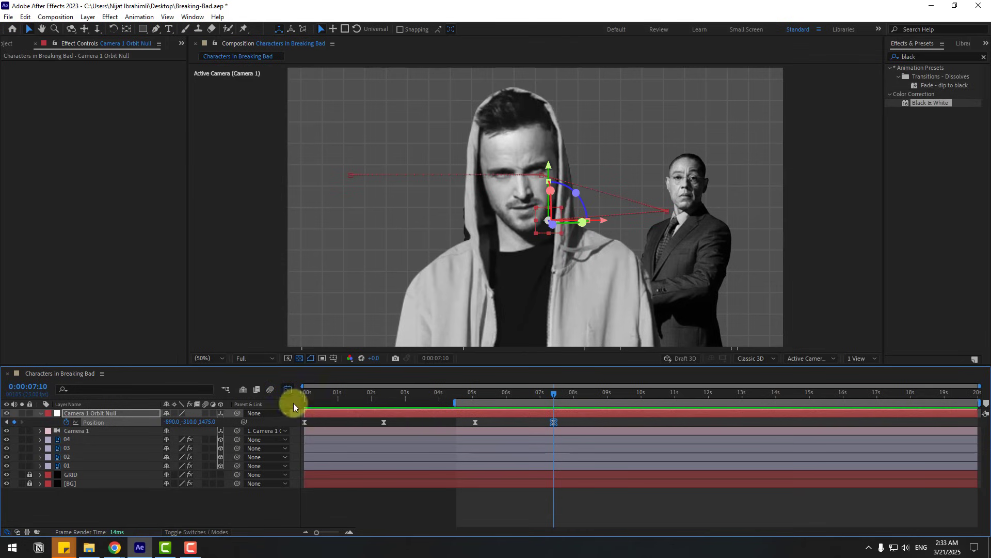
pyautogui.click(287, 389)
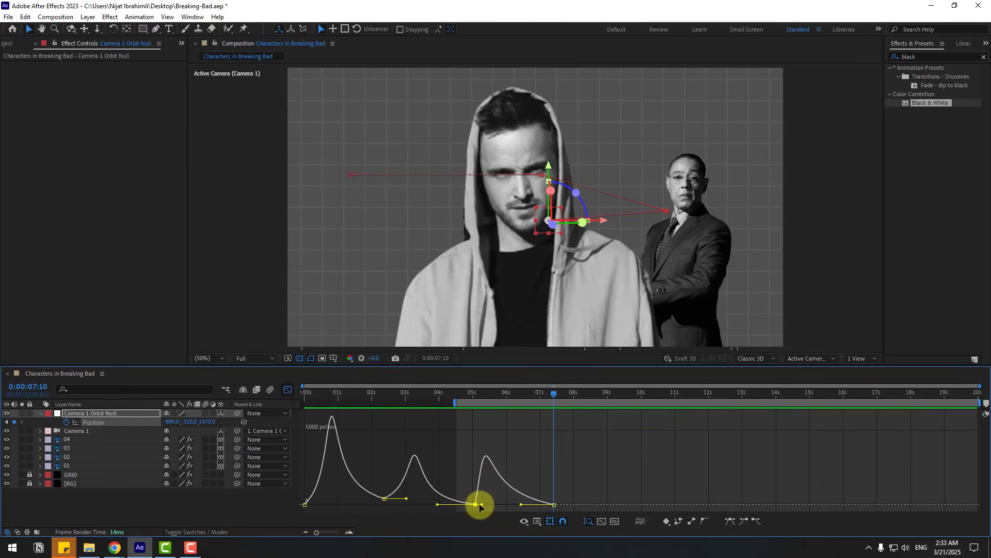
# Give the 0:00:05:02 keyframe a continuous 200 px/sec speed and preview the move
pyautogui.rightClick(475, 504)
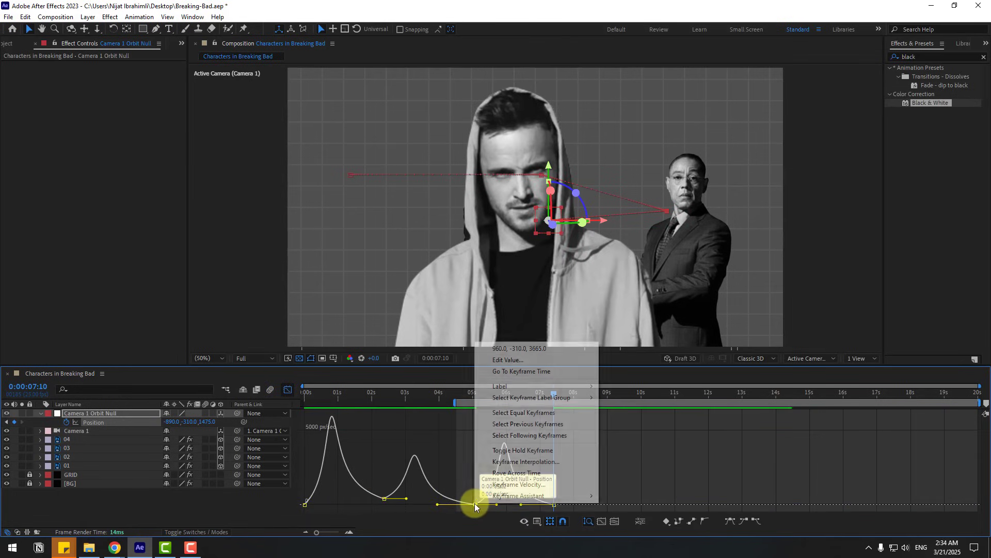
pyautogui.click(539, 485)
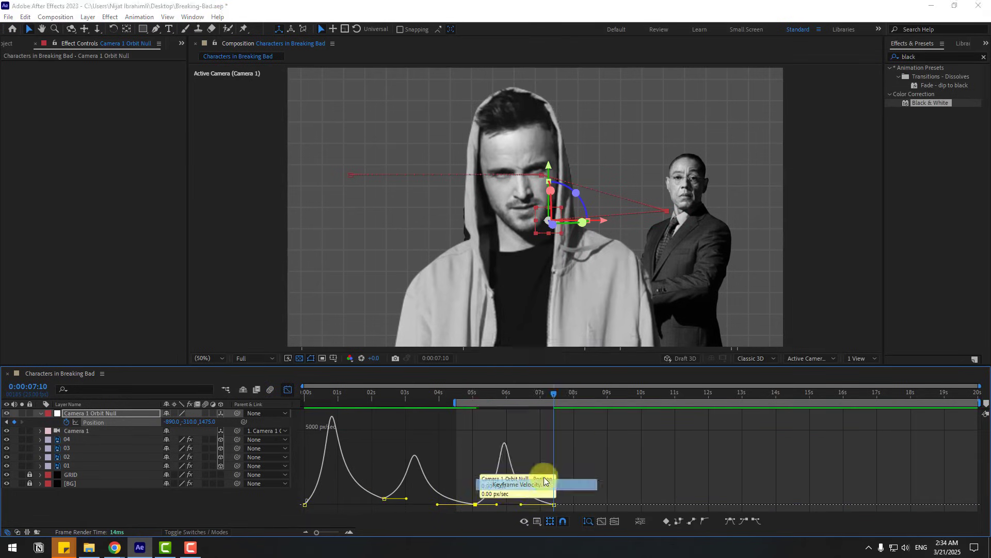
pyautogui.click(400, 257)
pyautogui.write('200')
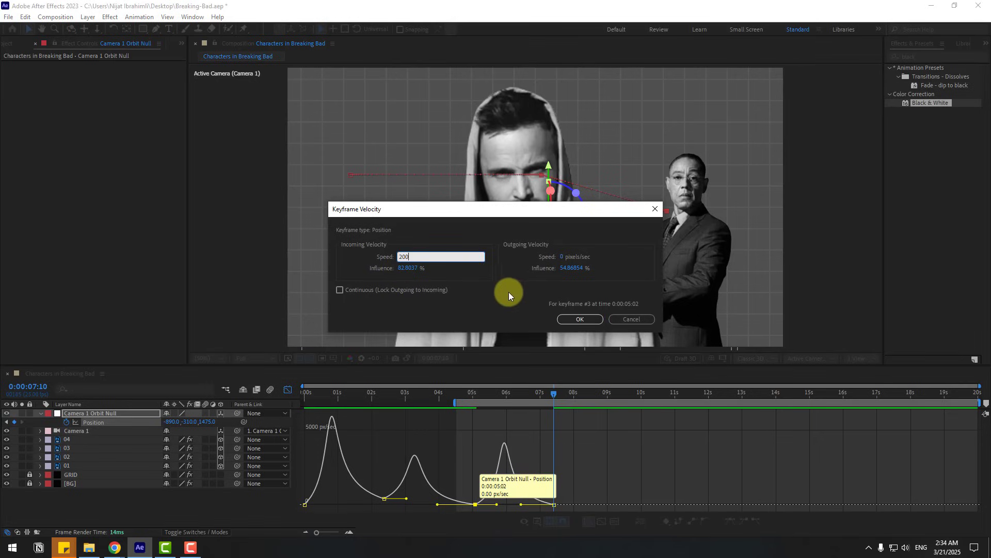
pyautogui.click(506, 290)
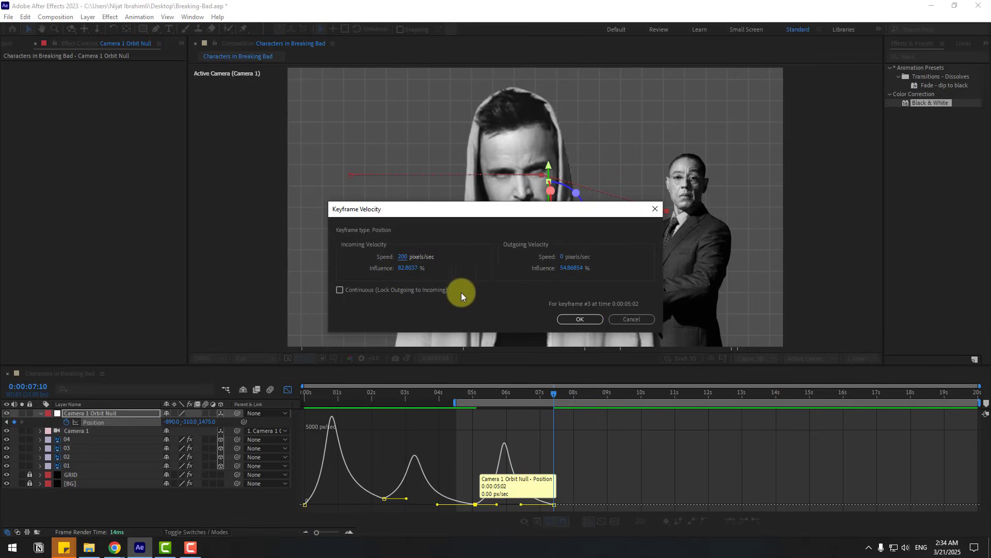
pyautogui.click(340, 291)
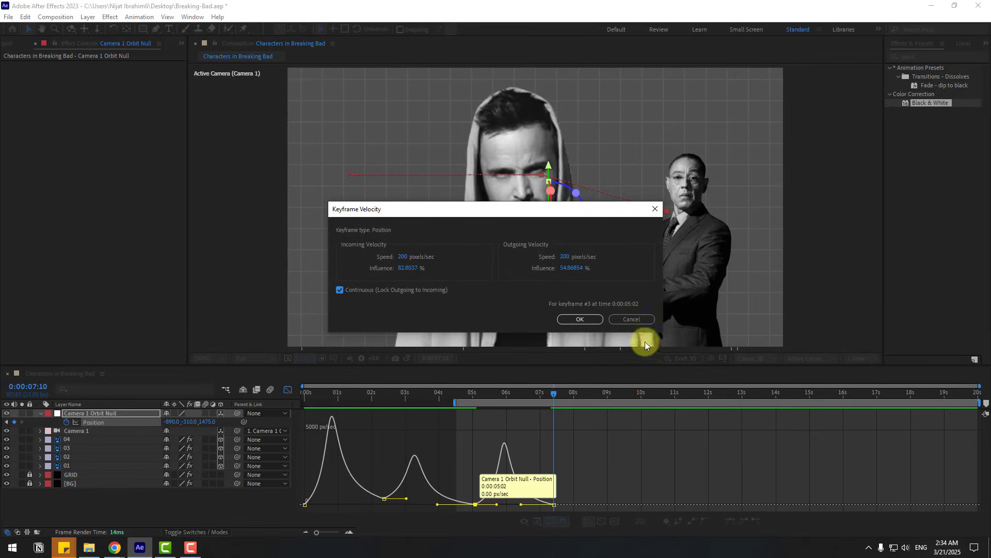
pyautogui.click(574, 322)
pyautogui.press('space')
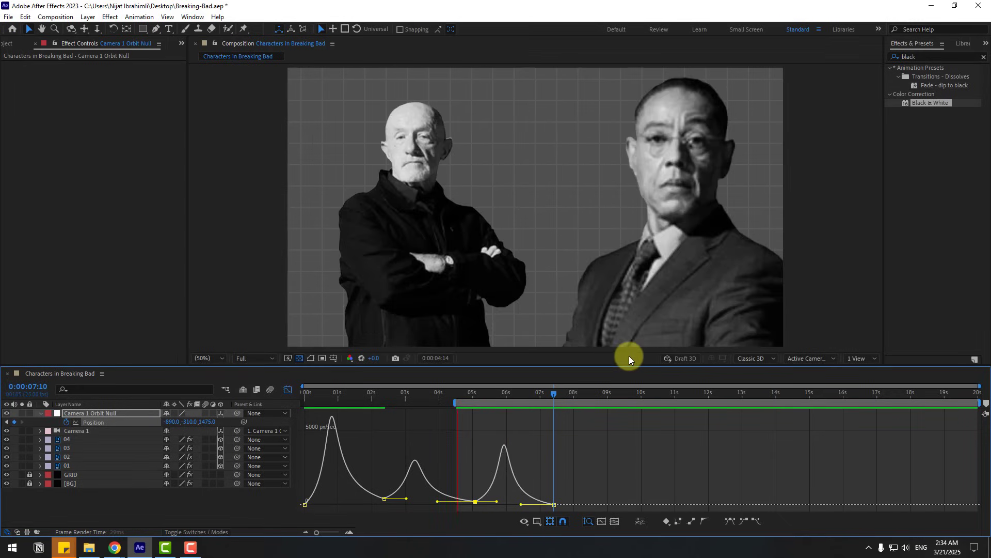
pyautogui.click(452, 403)
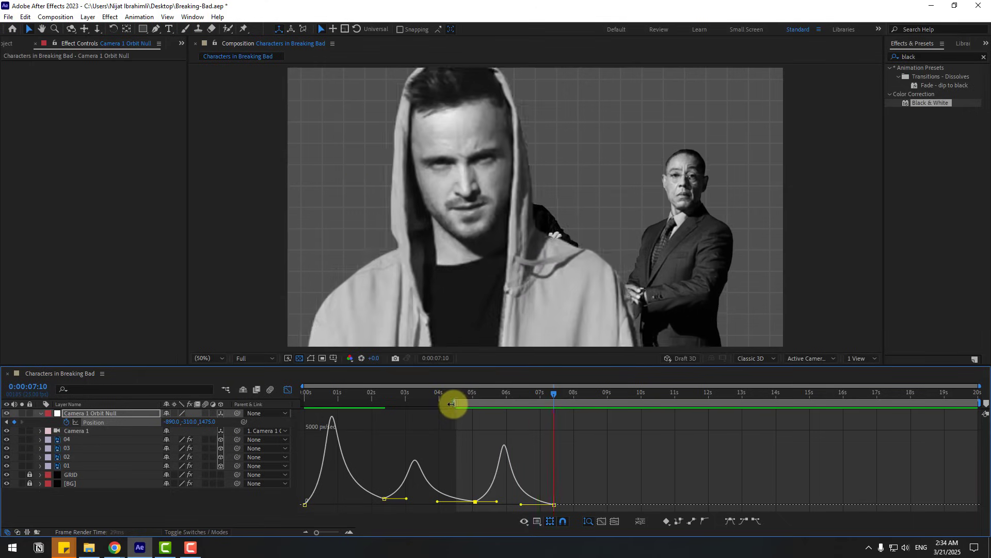
# Start the preview range near 4.1s, reconfirm the keyframe speed, and replay the camera move
pyautogui.moveTo(452, 404); pyautogui.dragTo(443, 404)
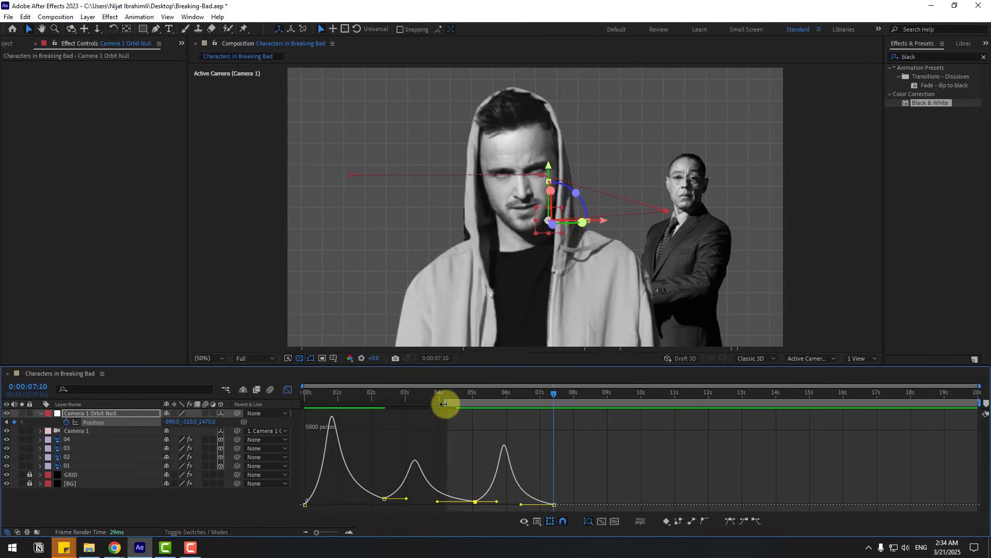
pyautogui.rightClick(475, 502)
pyautogui.click(519, 482)
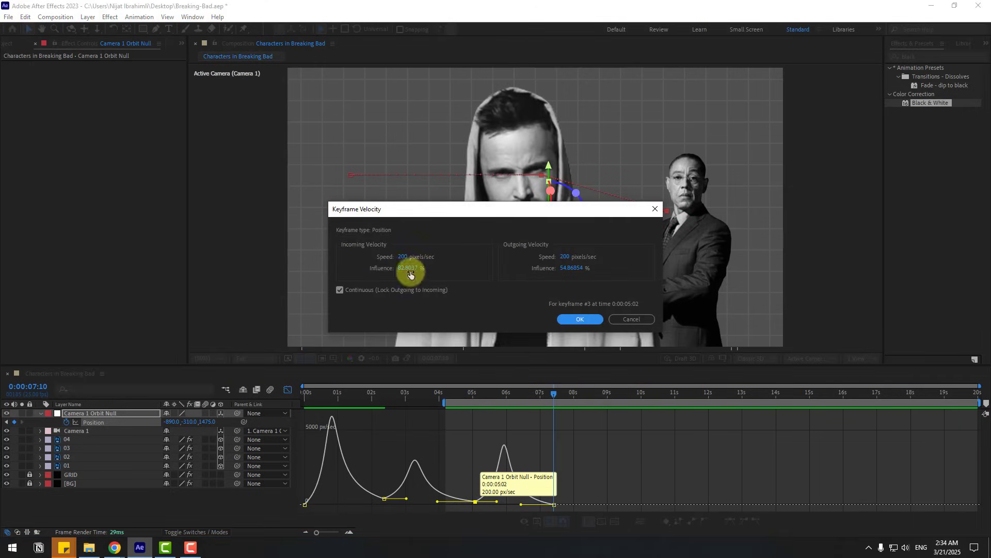
pyautogui.click(594, 320)
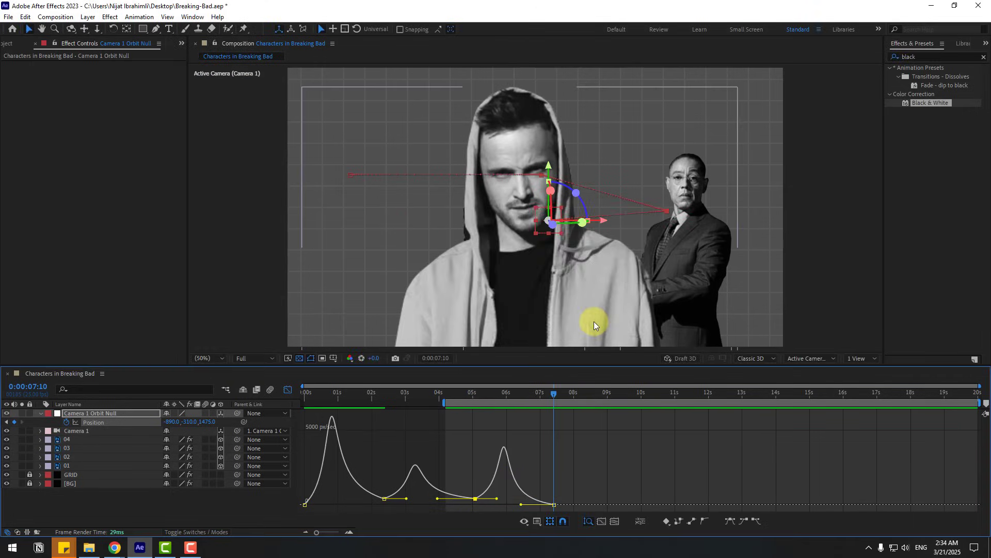
pyautogui.press('space')
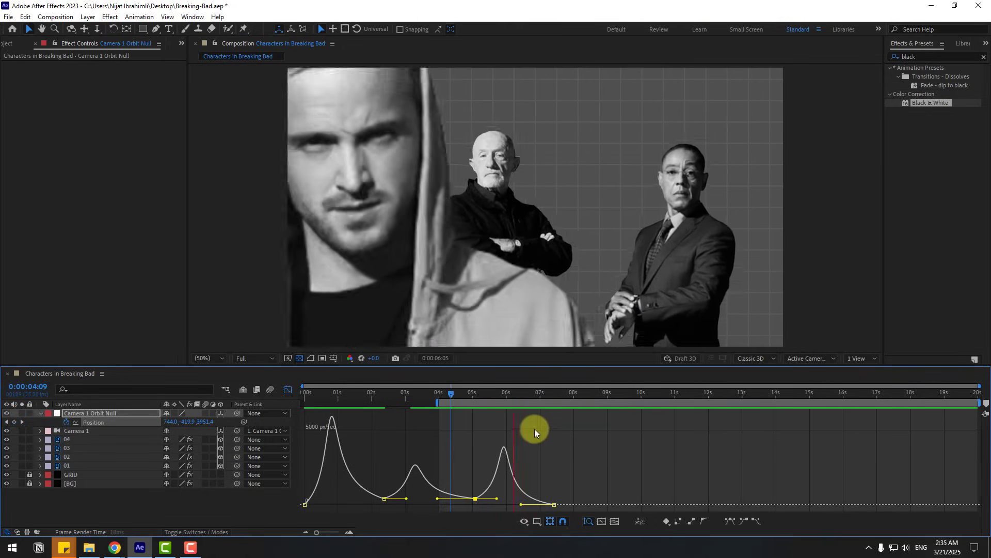
pyautogui.click(495, 395)
pyautogui.click(288, 389)
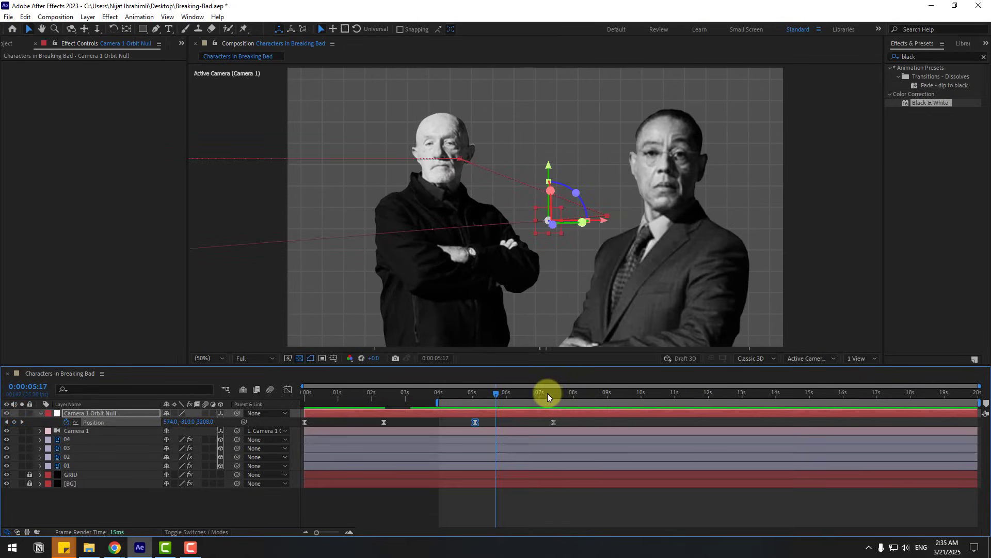
# At 0:00:09:21, key the null's Z Position to pull back onto all four characters, then scrub to check
pyautogui.moveTo(547, 395); pyautogui.dragTo(596, 396)
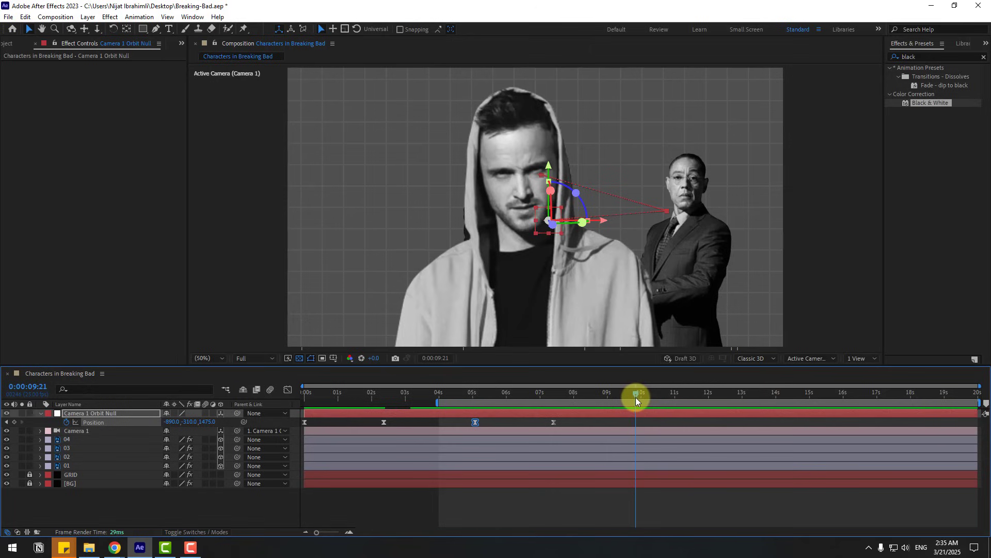
pyautogui.moveTo(207, 425); pyautogui.dragTo(170, 393)
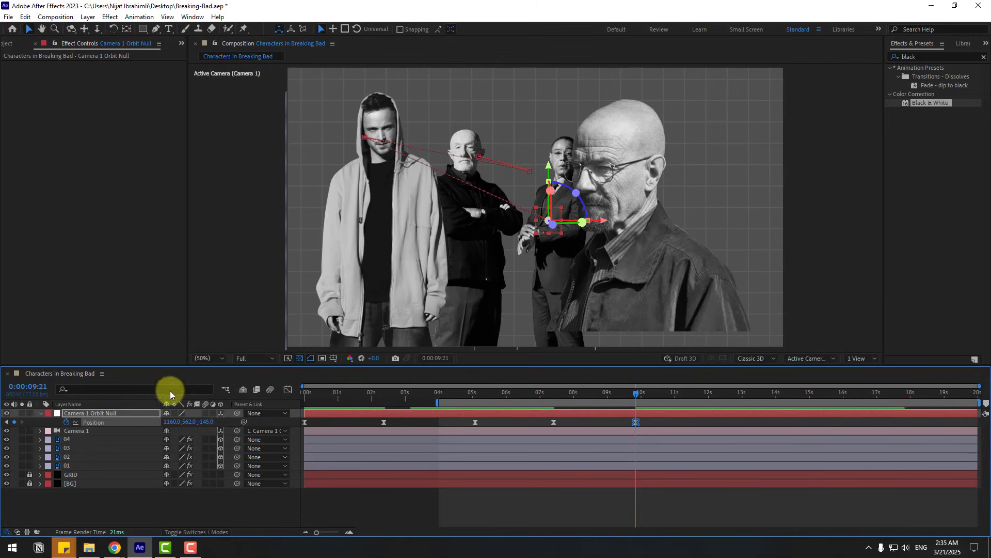
pyautogui.moveTo(202, 422); pyautogui.dragTo(299, 410)
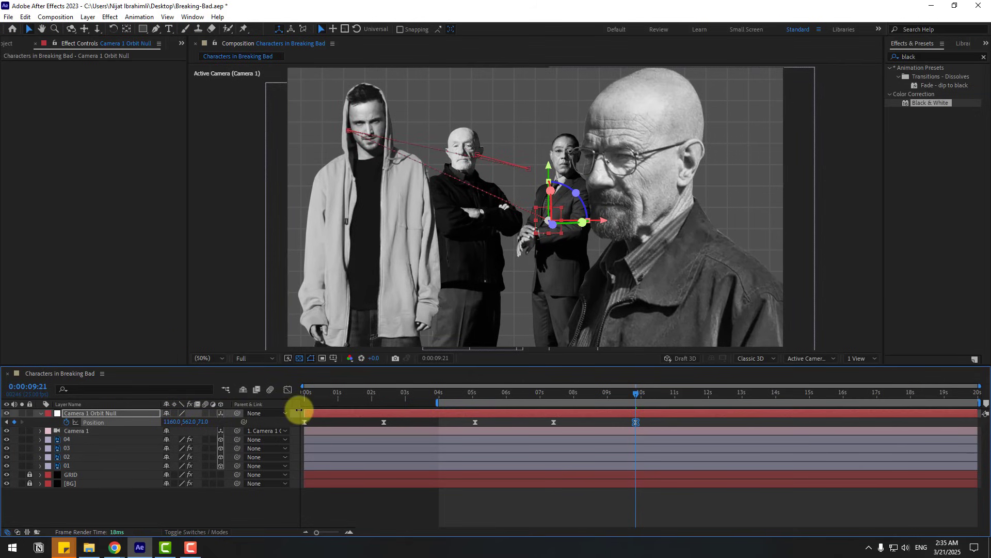
pyautogui.moveTo(528, 389); pyautogui.dragTo(629, 389)
pyautogui.click(288, 390)
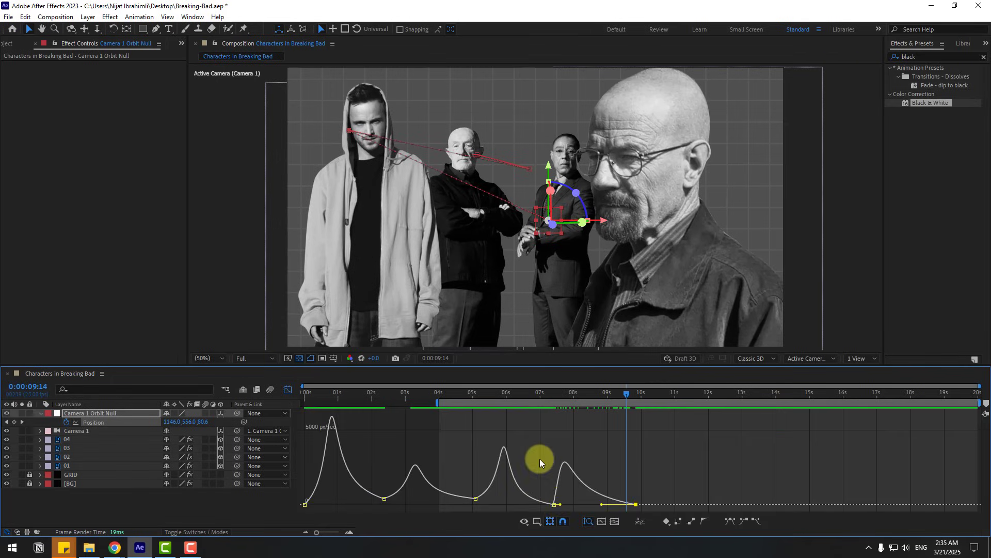
# Stretch the easing handle so the speed peak shifts later, and preview from just after 5 seconds
pyautogui.moveTo(561, 505); pyautogui.dragTo(574, 503)
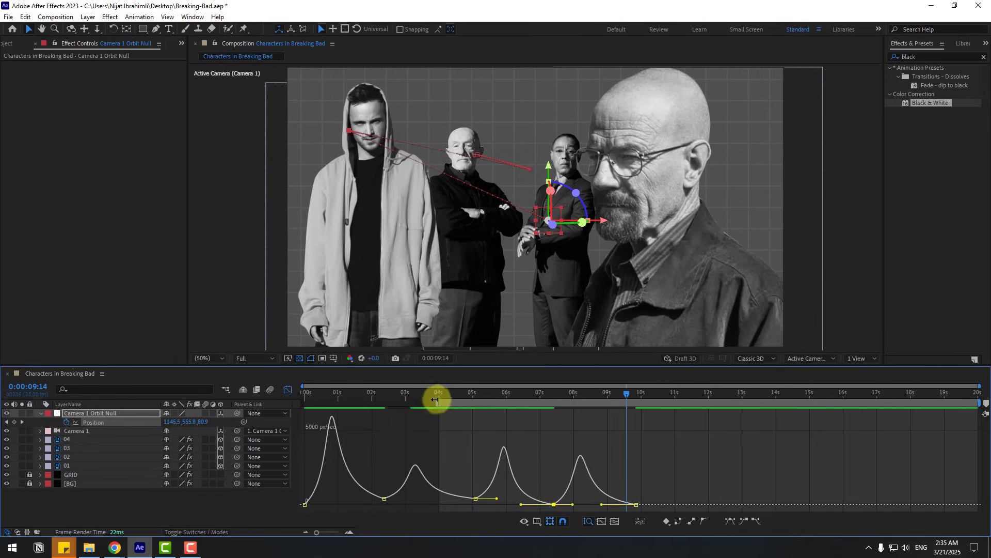
pyautogui.moveTo(435, 399); pyautogui.dragTo(494, 403)
pyautogui.press('space')
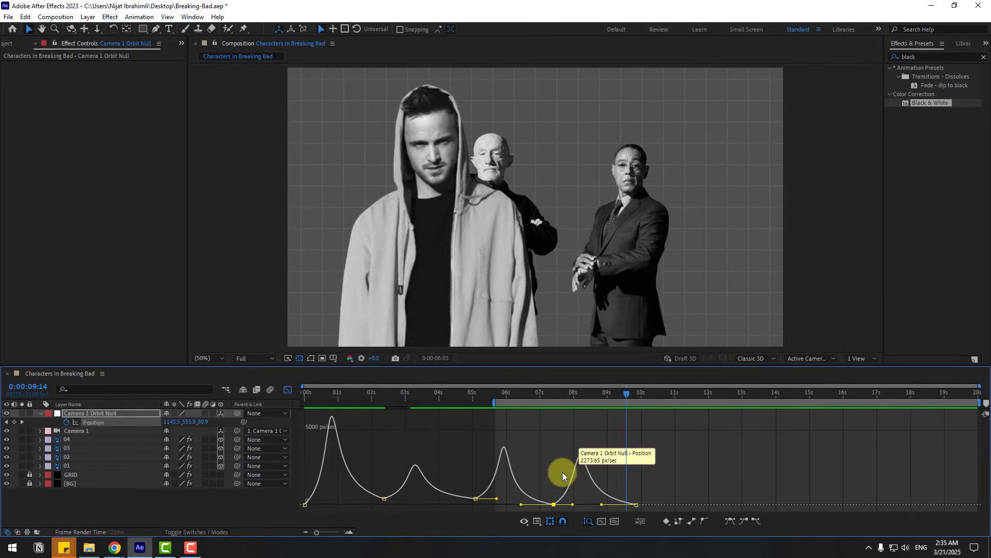
pyautogui.click(554, 504)
# Set the 0:00:07:10 keyframe to a continuous 200 px/sec speed and preview the result
pyautogui.rightClick(554, 504)
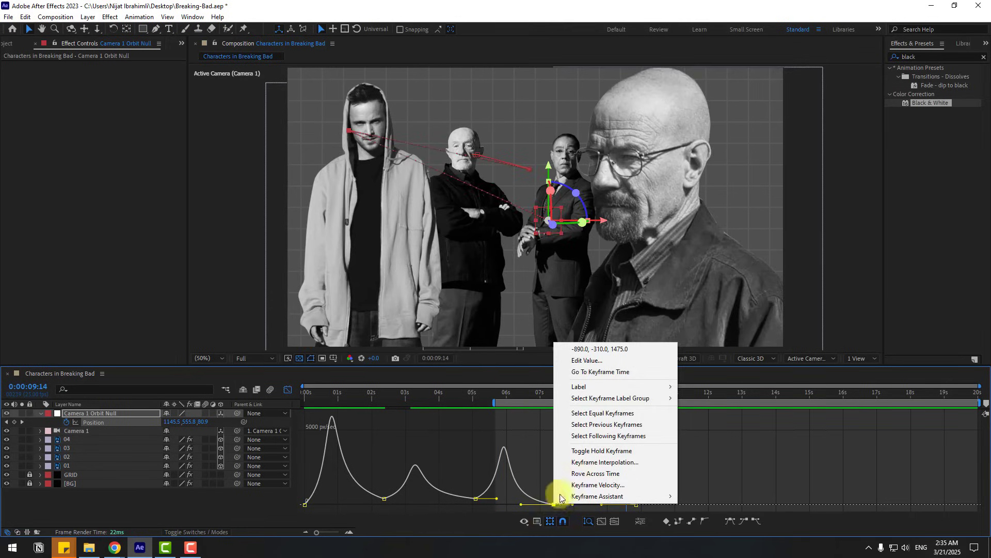
pyautogui.click(588, 485)
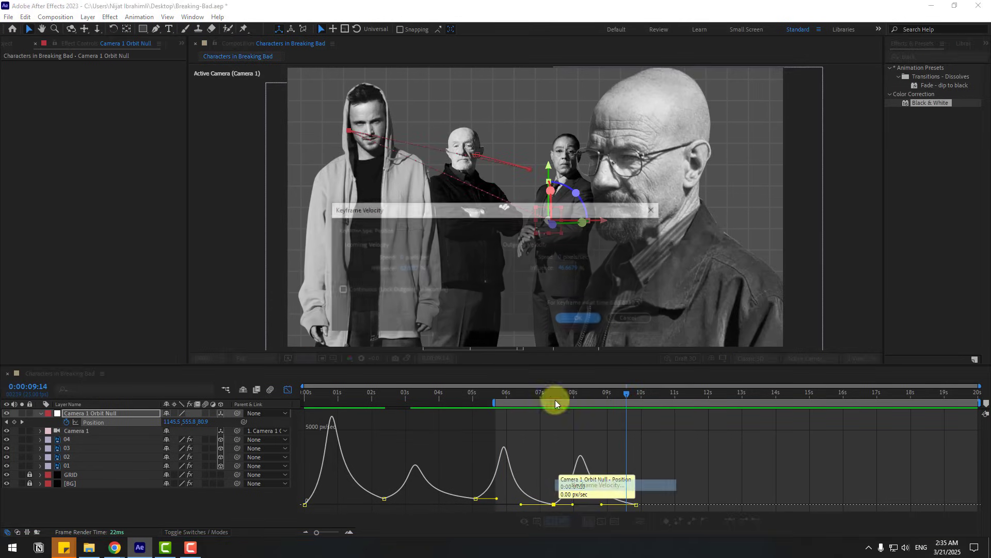
pyautogui.click(341, 292)
pyautogui.write('2')
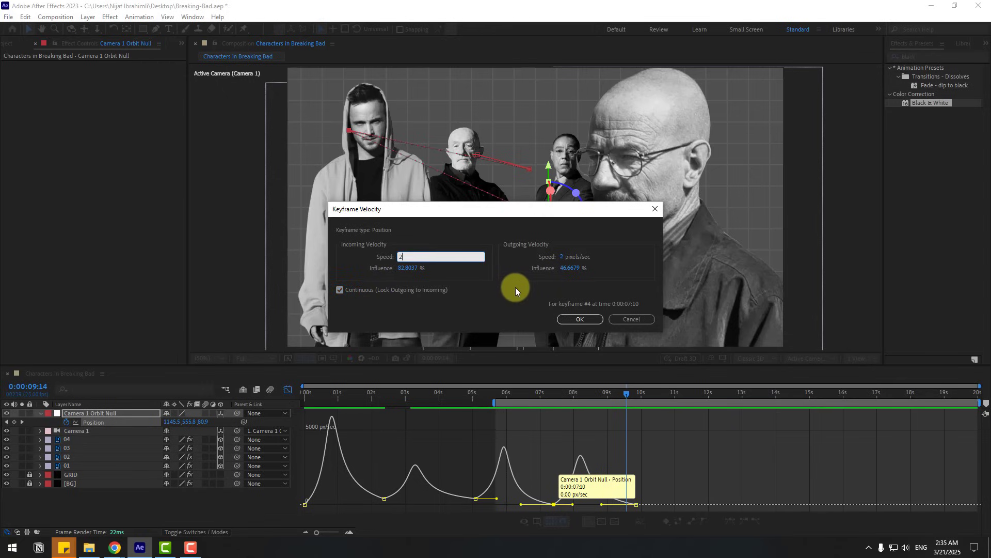
pyautogui.write('00')
pyautogui.click(568, 320)
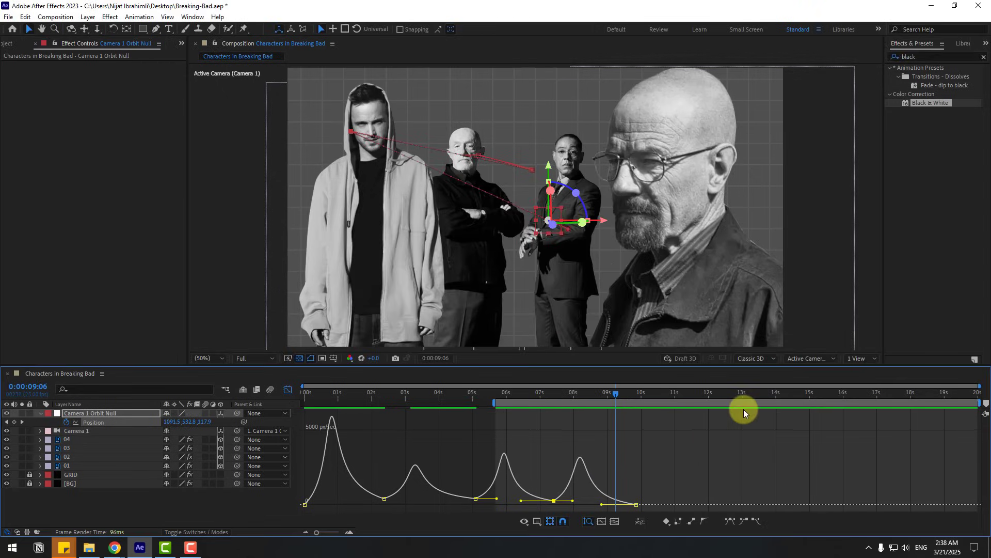
pyautogui.press('space')
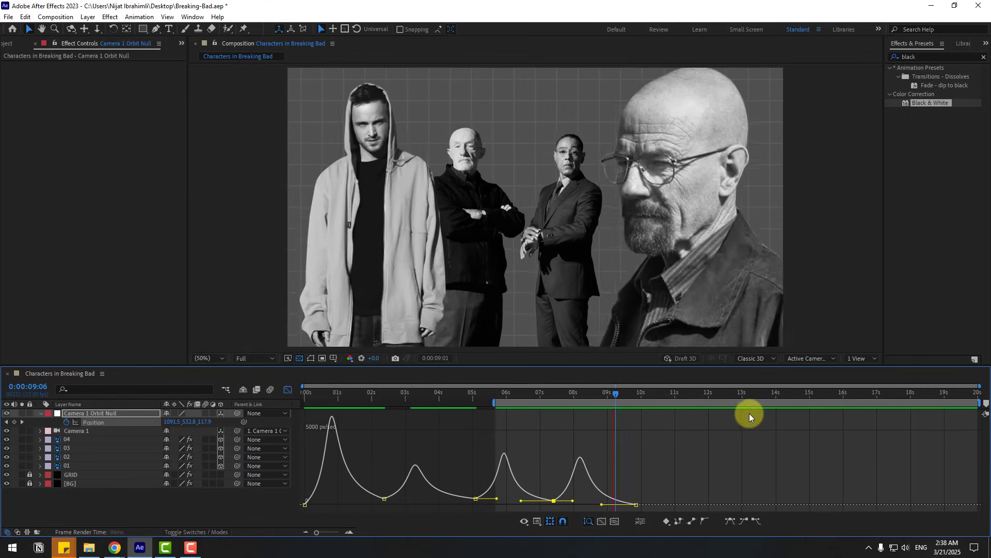
pyautogui.click(617, 393)
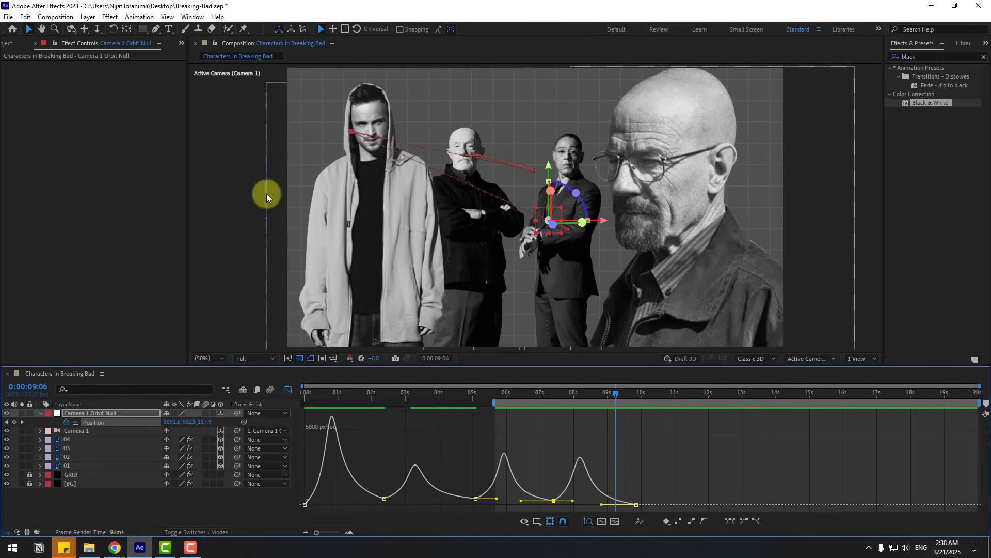
pyautogui.moveTo(157, 29); pyautogui.dragTo(220, 63)
pyautogui.moveTo(376, 393)
pyautogui.mouseDown()
pyautogui.moveTo(313, 398)
pyautogui.moveTo(368, 395)
pyautogui.mouseUp()
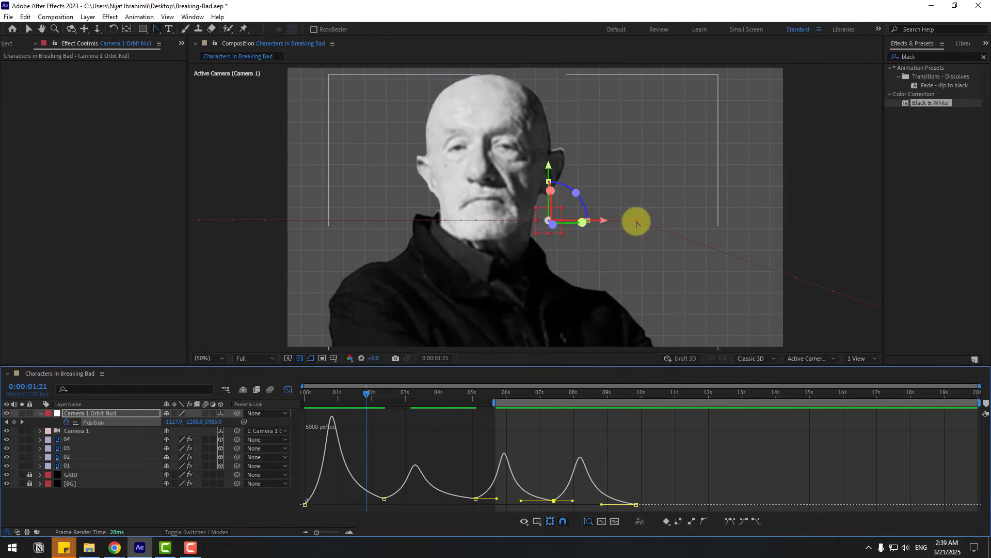
# Nudge the camera null's path point and preview the move from the start of the comp
pyautogui.click(636, 224)
pyautogui.moveTo(636, 225); pyautogui.dragTo(641, 232)
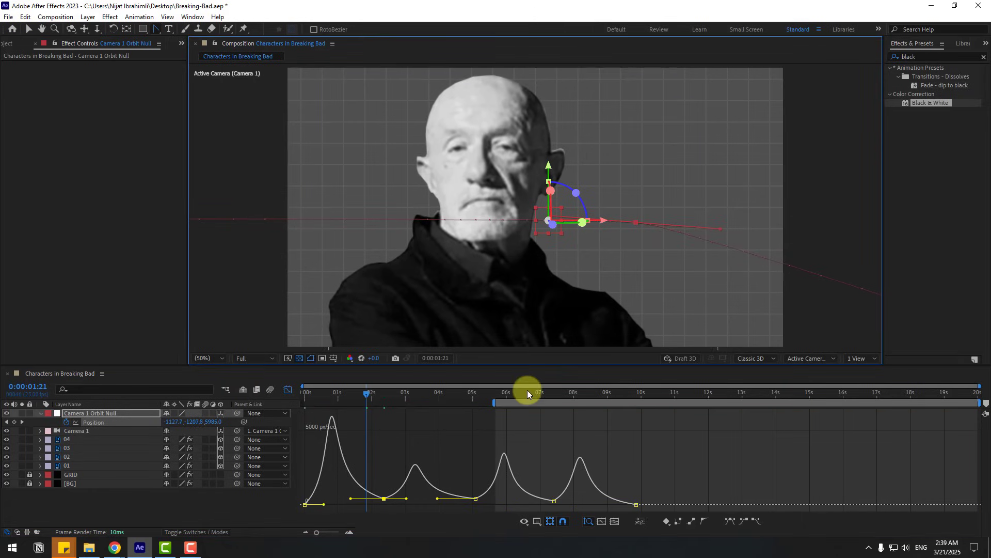
pyautogui.moveTo(534, 405); pyautogui.dragTo(243, 407)
pyautogui.press('space')
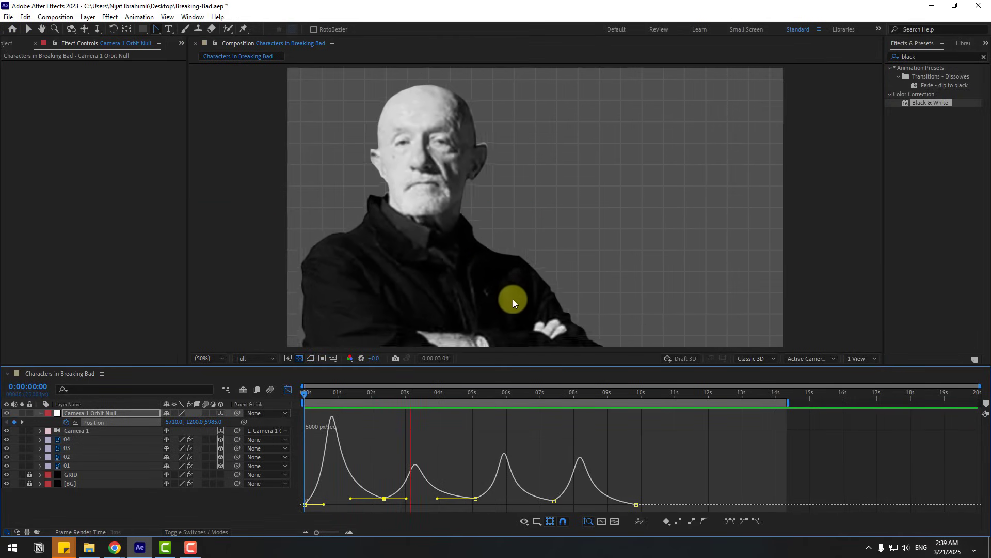
pyautogui.click(421, 395)
# At 0:00:04:15, reshape the null's motion path and position, then preview from about 2 seconds
pyautogui.moveTo(420, 395); pyautogui.dragTo(458, 395)
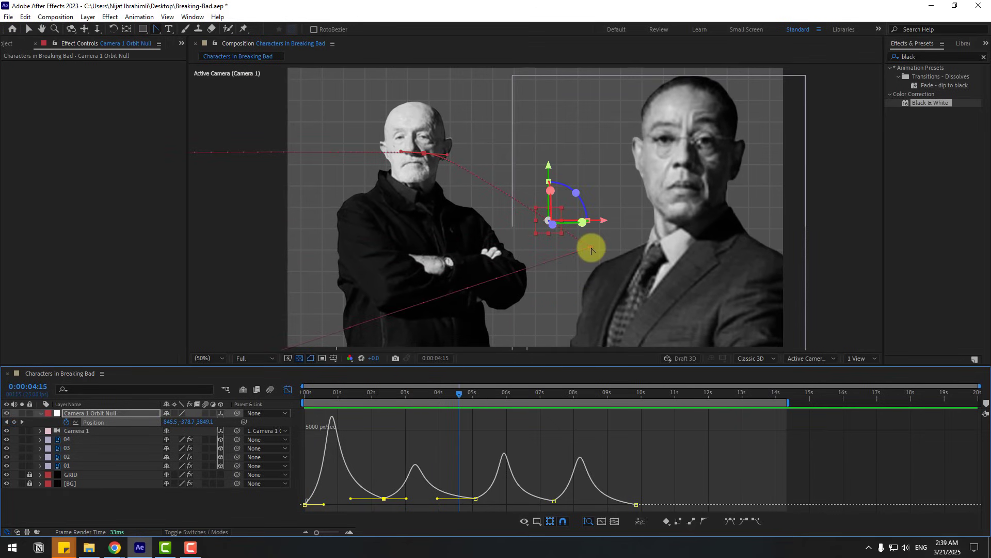
pyautogui.moveTo(591, 251); pyautogui.dragTo(589, 293)
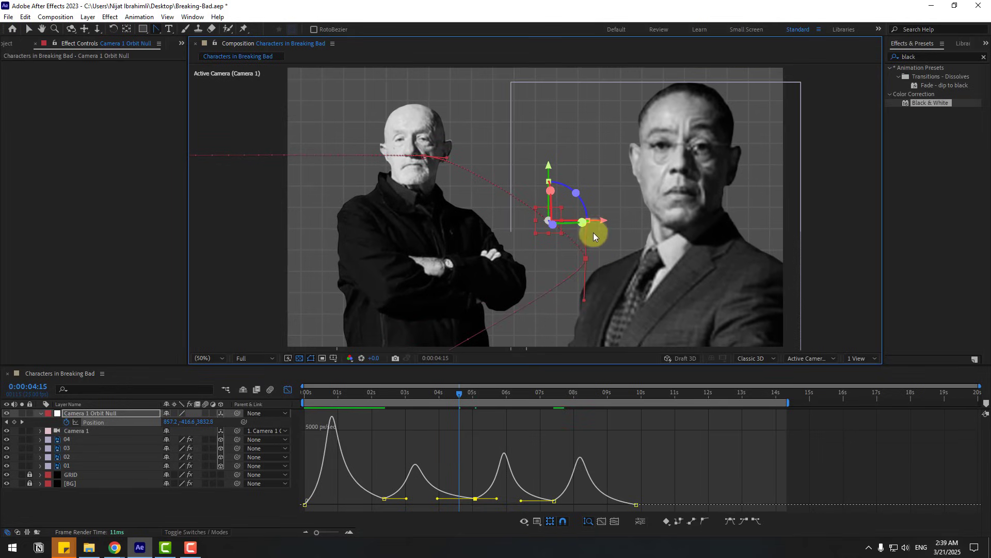
pyautogui.moveTo(587, 223); pyautogui.dragTo(569, 193)
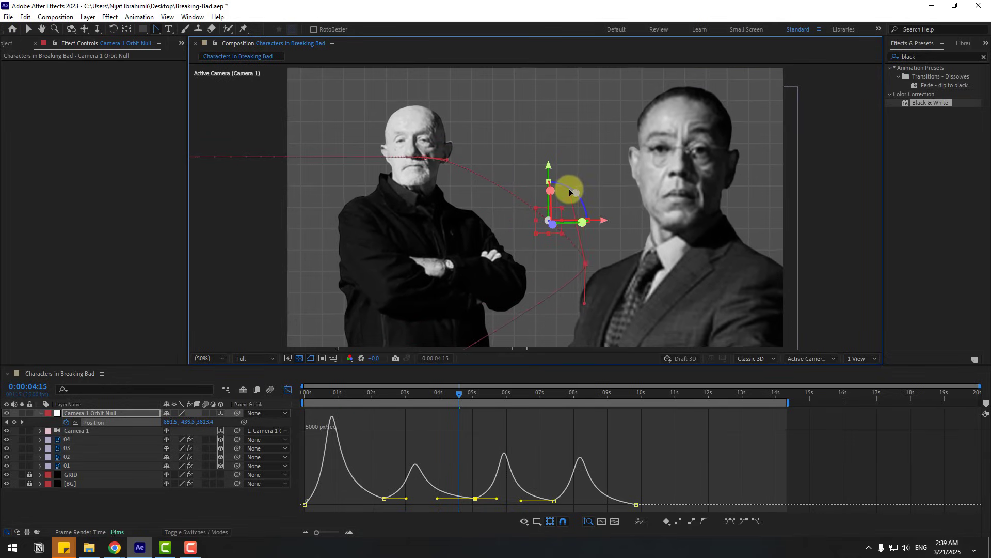
pyautogui.click(322, 427)
pyautogui.moveTo(301, 404); pyautogui.dragTo(374, 398)
pyautogui.press('space')
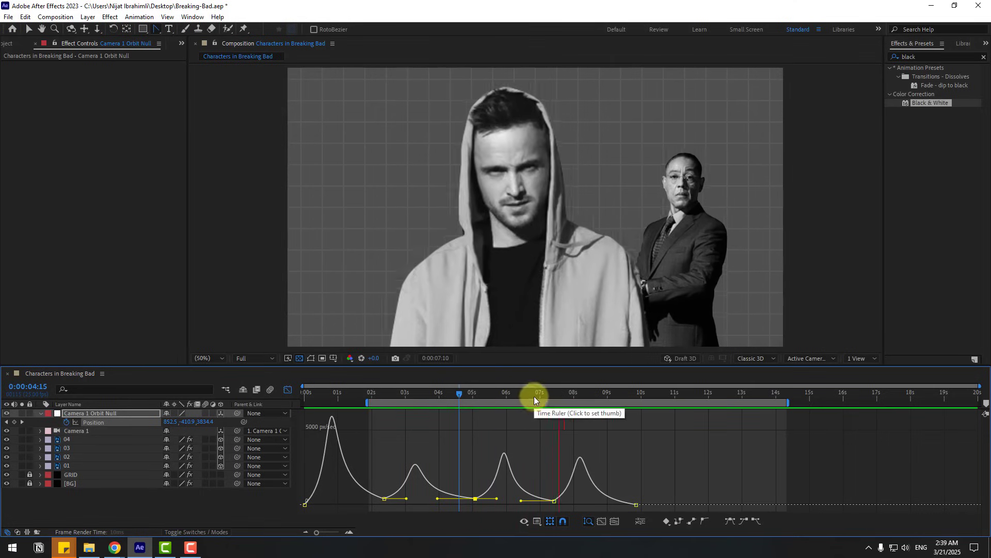
# Near 0:00:06:24, lower the Orbit Null to -801.1, -366.1, 1578.3 to reframe the hooded man
pyautogui.moveTo(534, 395)
pyautogui.mouseDown()
pyautogui.moveTo(555, 395)
pyautogui.moveTo(539, 395)
pyautogui.mouseUp()
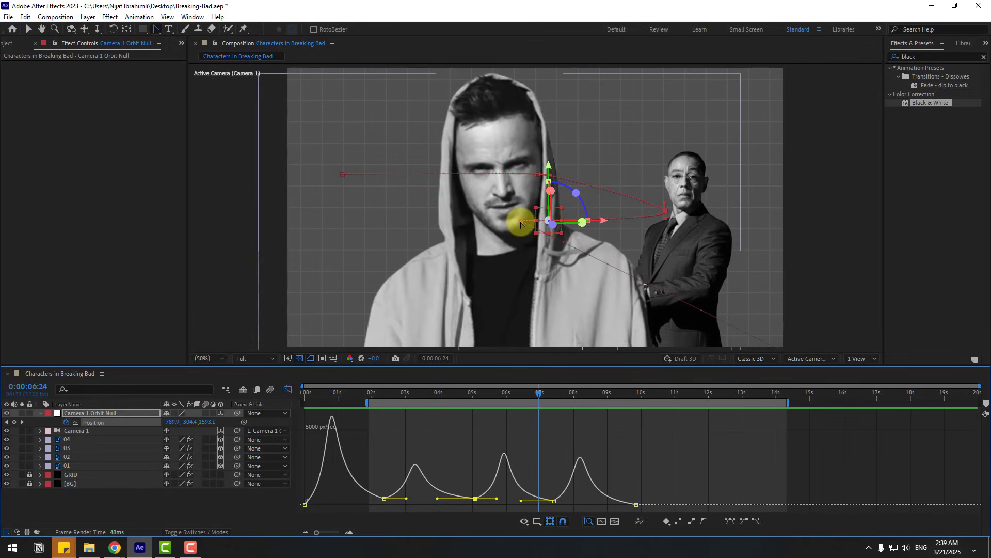
pyautogui.moveTo(521, 224); pyautogui.dragTo(520, 198)
pyautogui.moveTo(366, 402); pyautogui.dragTo(496, 405)
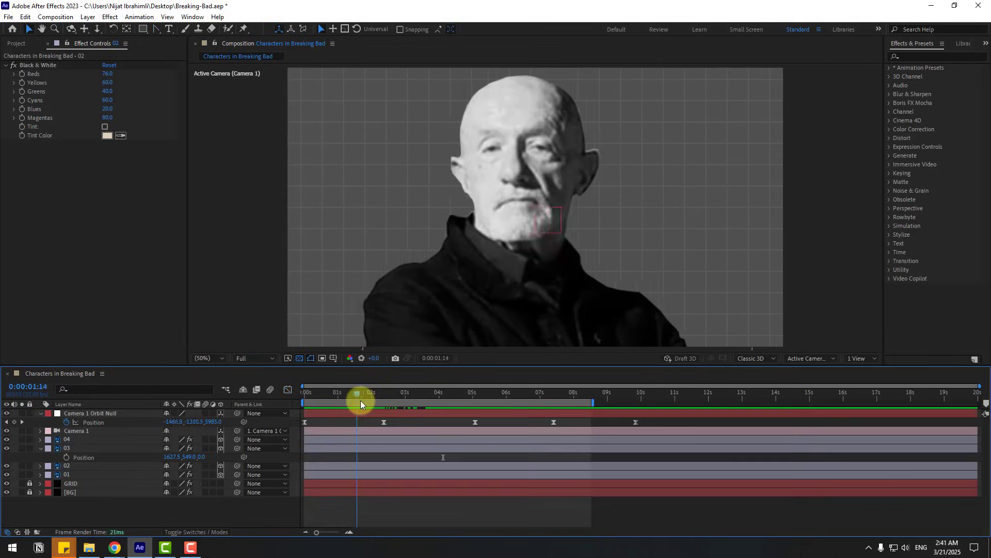
# Turn on Camera 1's depth of field: Aperture 100, Blur Level 240%, Focus Distance 1312 px
pyautogui.click(361, 405)
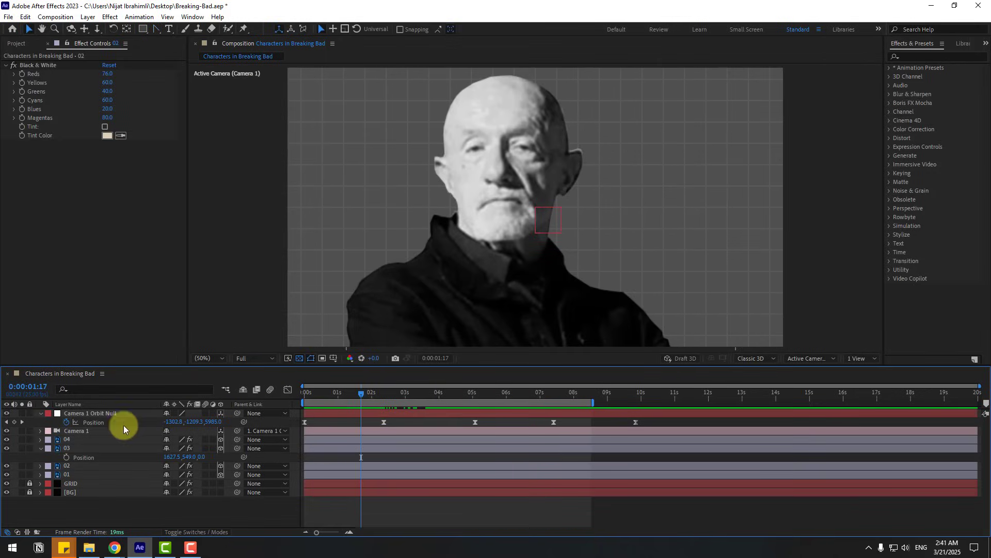
pyautogui.click(71, 434)
pyautogui.click(40, 431)
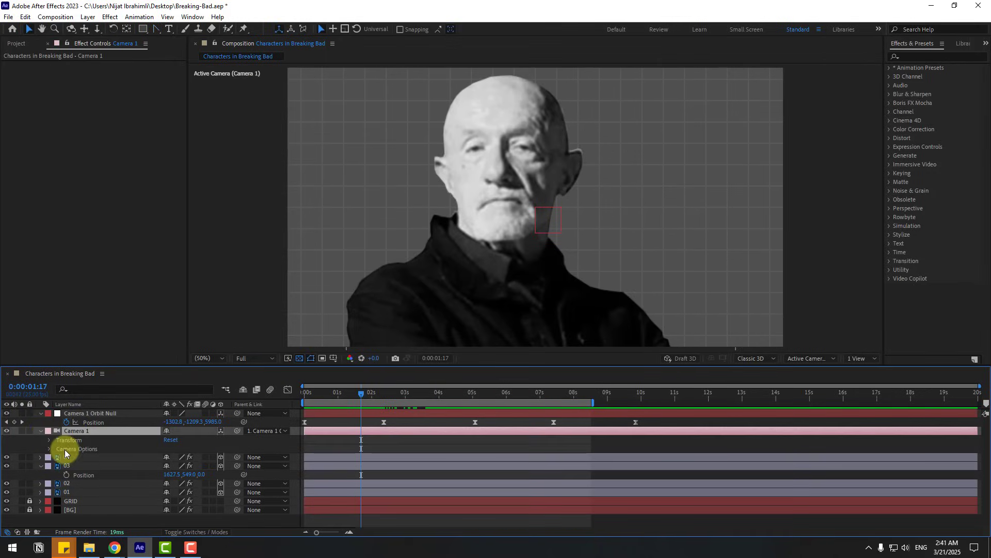
pyautogui.click(48, 448)
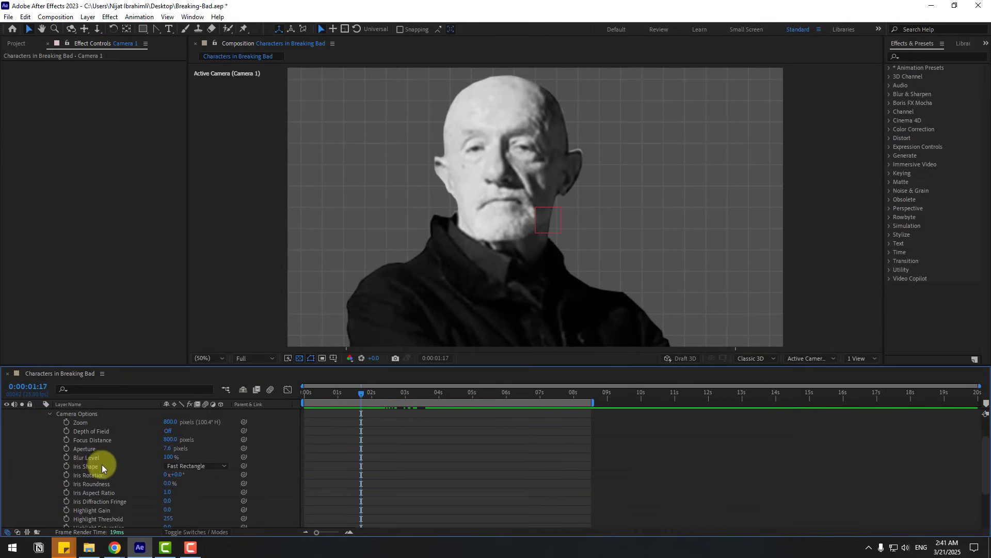
pyautogui.click(166, 432)
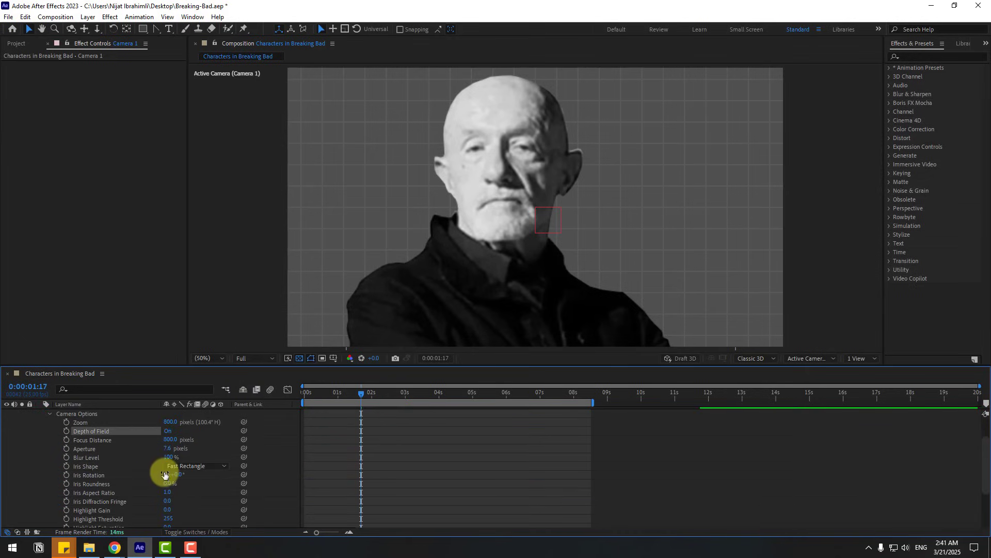
pyautogui.moveTo(361, 392)
pyautogui.mouseDown()
pyautogui.moveTo(380, 397)
pyautogui.moveTo(356, 402)
pyautogui.mouseUp()
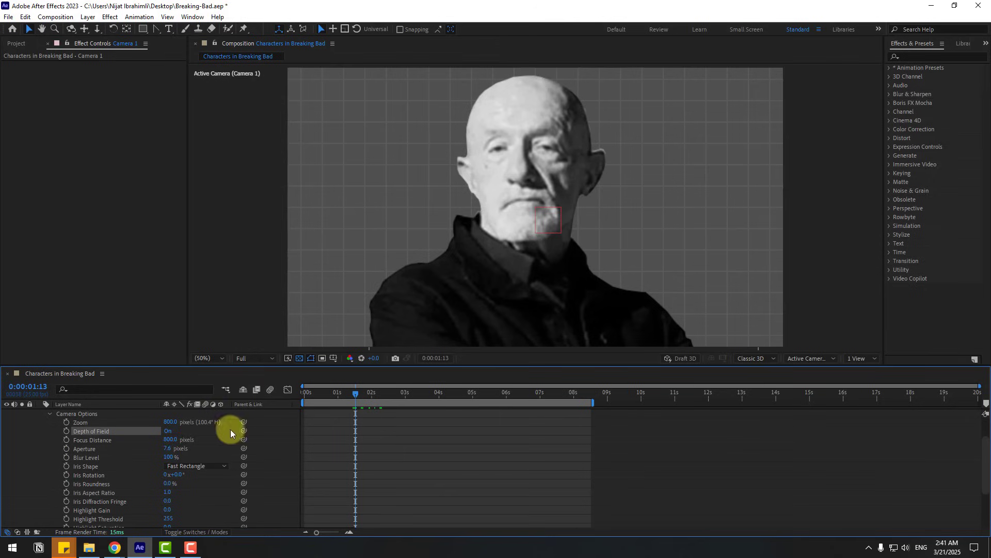
pyautogui.click(162, 450)
pyautogui.moveTo(166, 458); pyautogui.dragTo(223, 455)
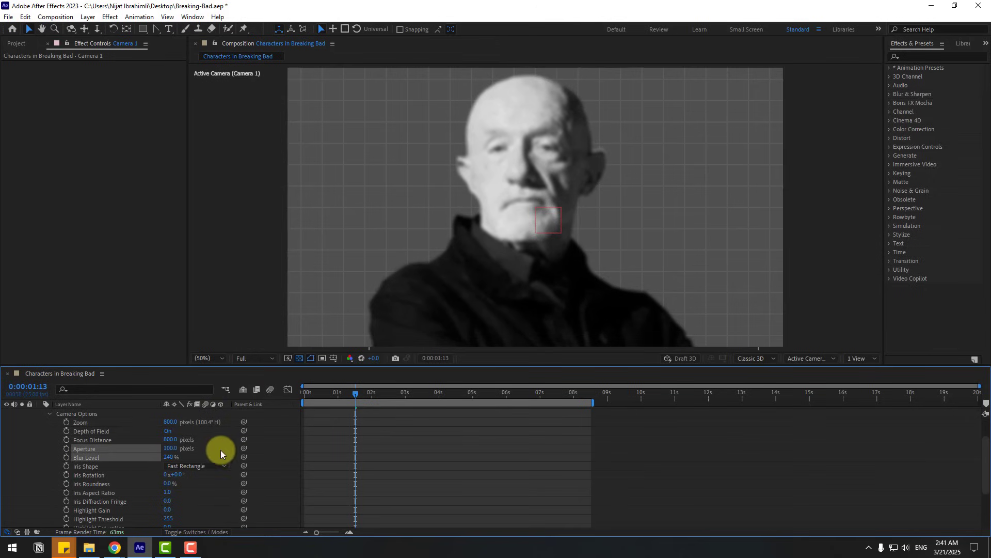
pyautogui.moveTo(165, 440); pyautogui.dragTo(392, 411)
pyautogui.moveTo(346, 389); pyautogui.dragTo(390, 387)
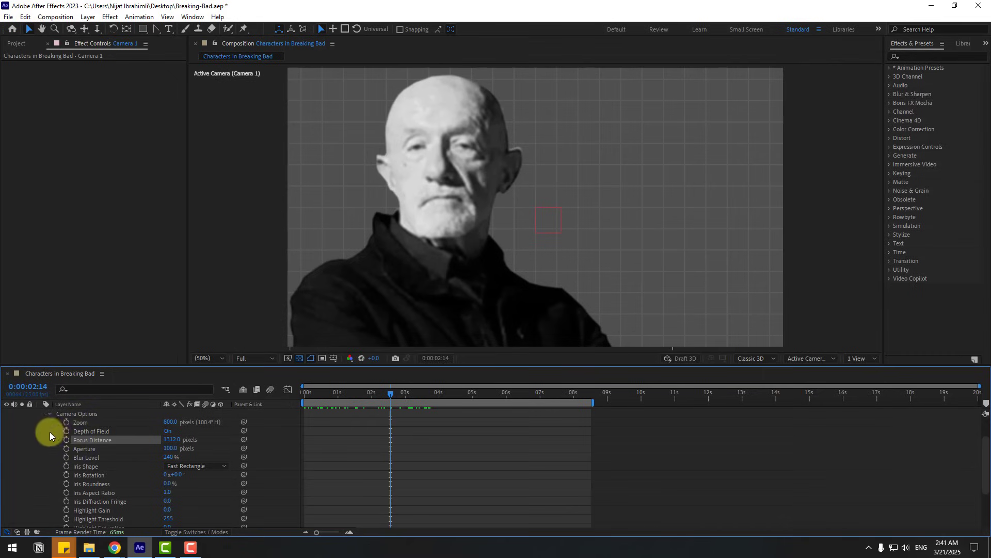
# Keyframe Focus Distance at 2:14 and 4:20, keeping the bald man sharp at 2:14
pyautogui.click(66, 439)
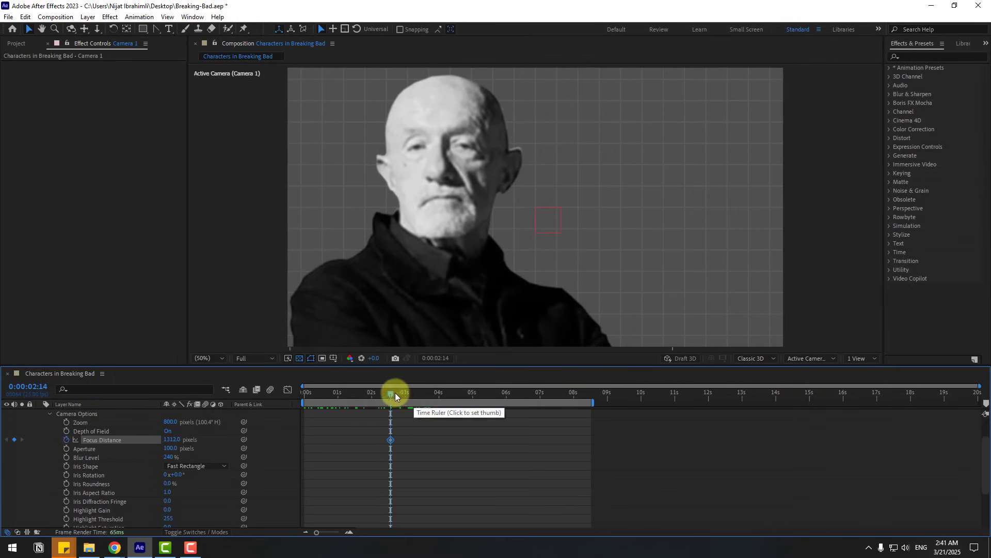
pyautogui.moveTo(395, 392); pyautogui.dragTo(466, 398)
pyautogui.moveTo(171, 440); pyautogui.dragTo(263, 425)
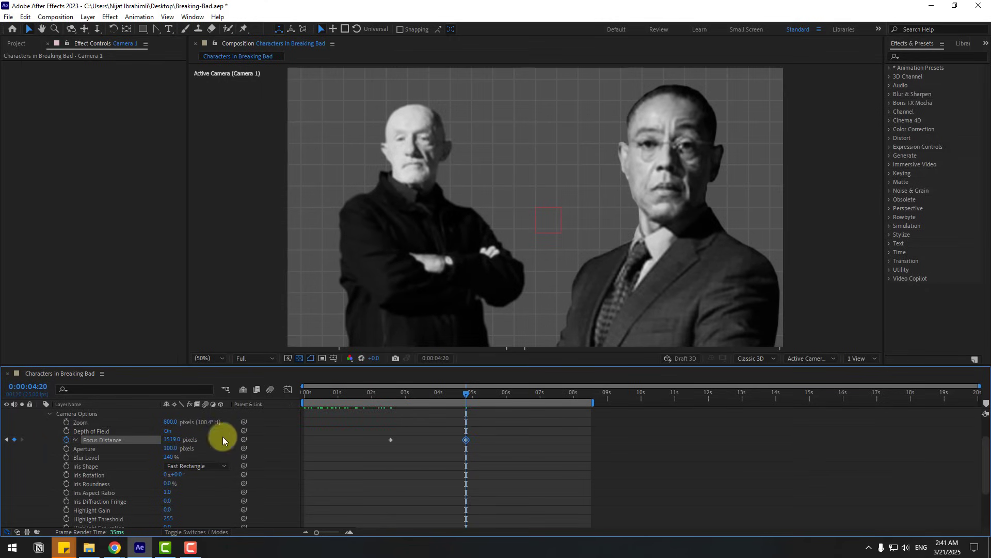
pyautogui.moveTo(415, 394); pyautogui.dragTo(390, 397)
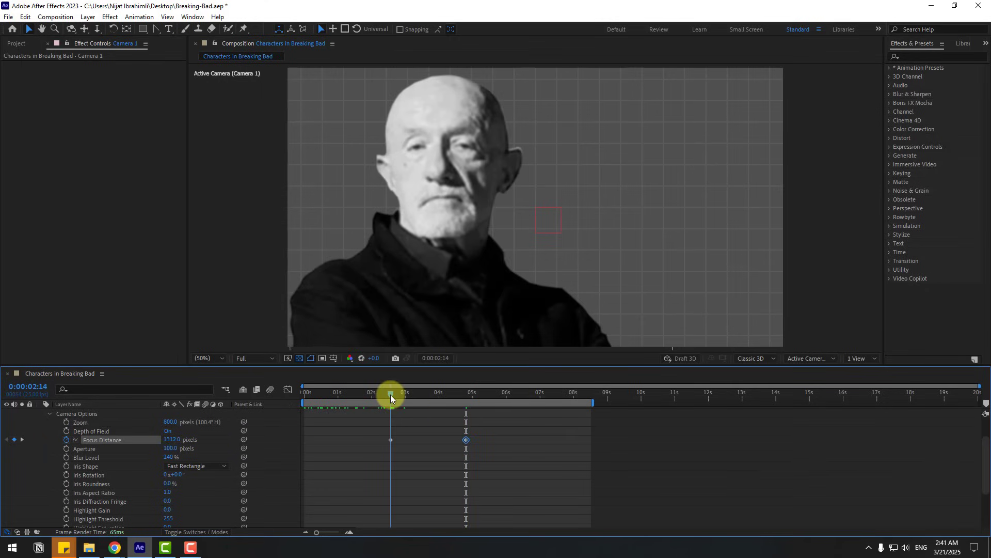
pyautogui.scroll(4, 420, 243)
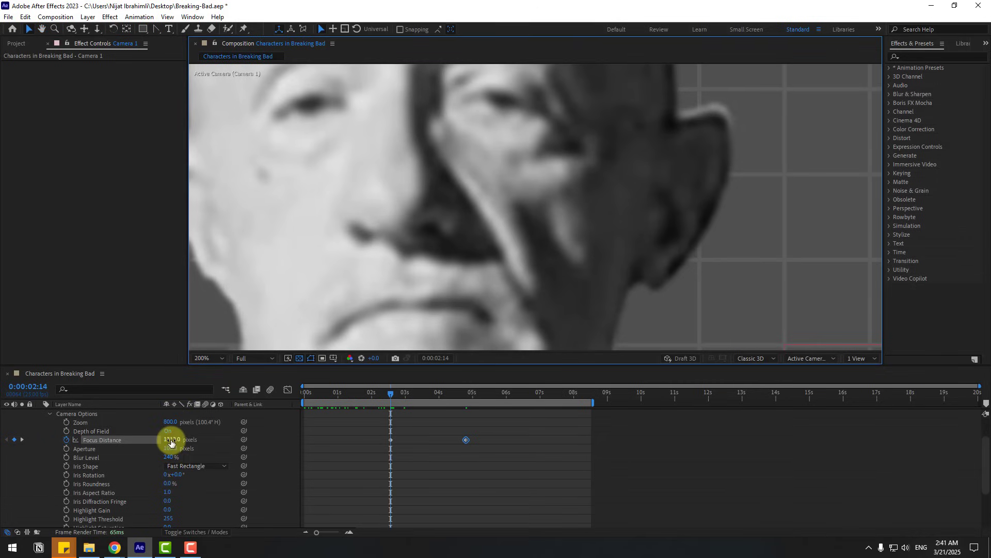
pyautogui.moveTo(170, 442); pyautogui.dragTo(261, 433)
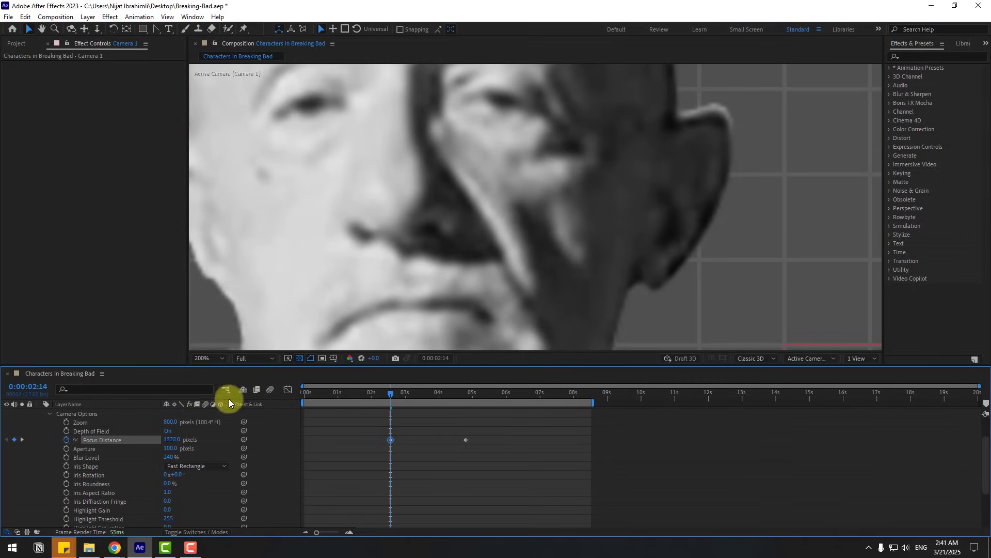
pyautogui.moveTo(66, 405); pyautogui.dragTo(254, 396)
pyautogui.scroll(-2, 560, 292)
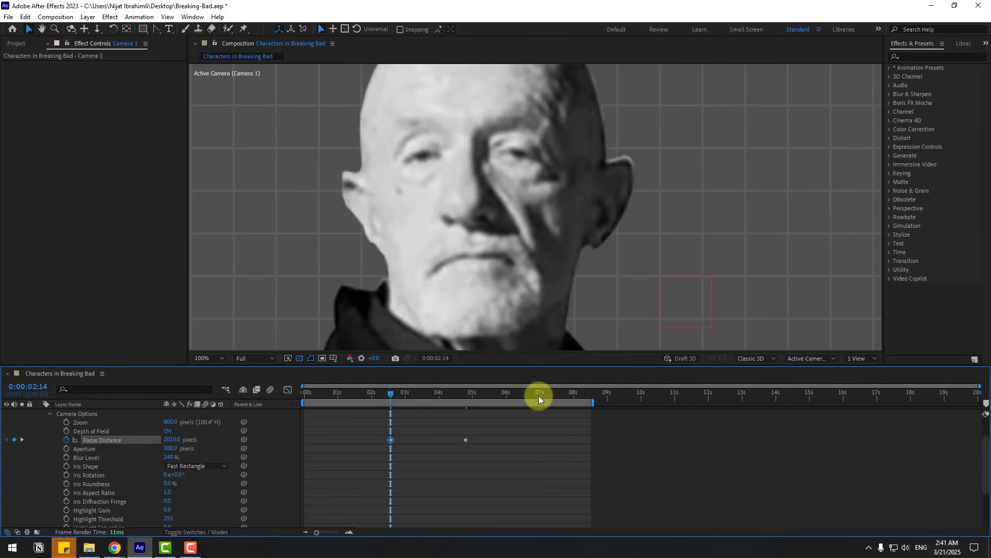
# Keyframe Aperture and Blur Level, raising both at 4:20 to defocus the bald man
pyautogui.click(66, 448)
pyautogui.click(66, 457)
pyautogui.moveTo(402, 398); pyautogui.dragTo(466, 395)
pyautogui.moveTo(643, 279); pyautogui.dragTo(677, 258)
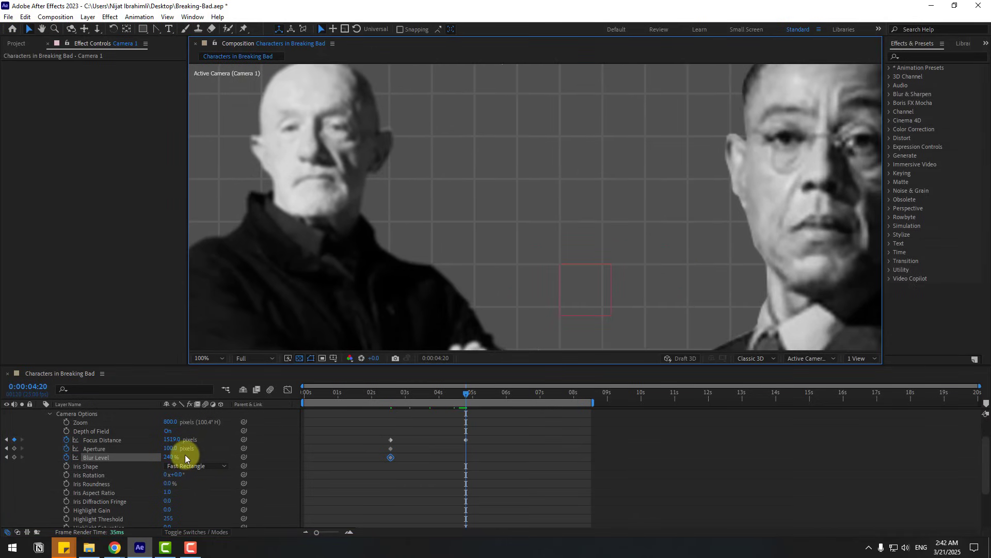
pyautogui.click(175, 458)
pyautogui.moveTo(171, 457); pyautogui.dragTo(353, 427)
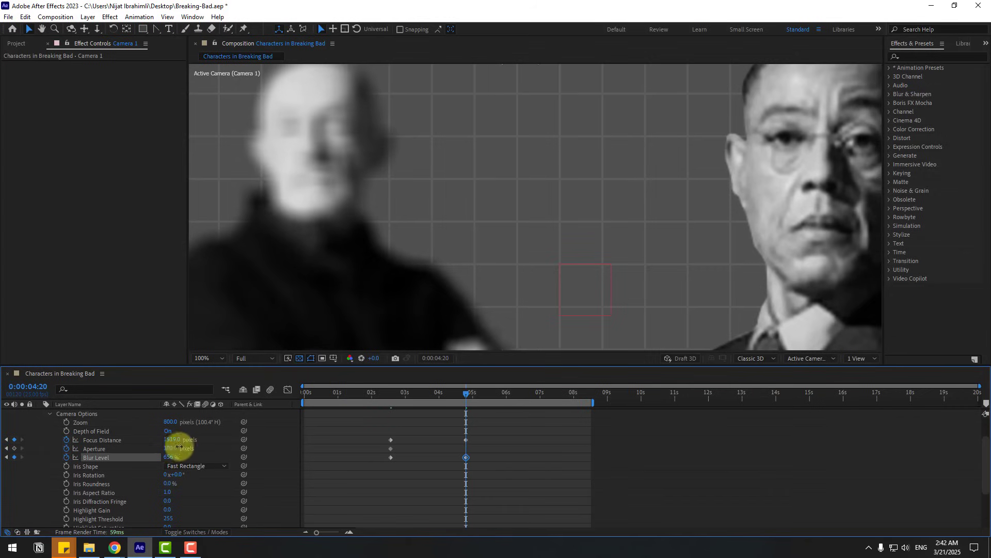
pyautogui.moveTo(179, 446); pyautogui.dragTo(194, 443)
pyautogui.scroll(-2, 521, 253)
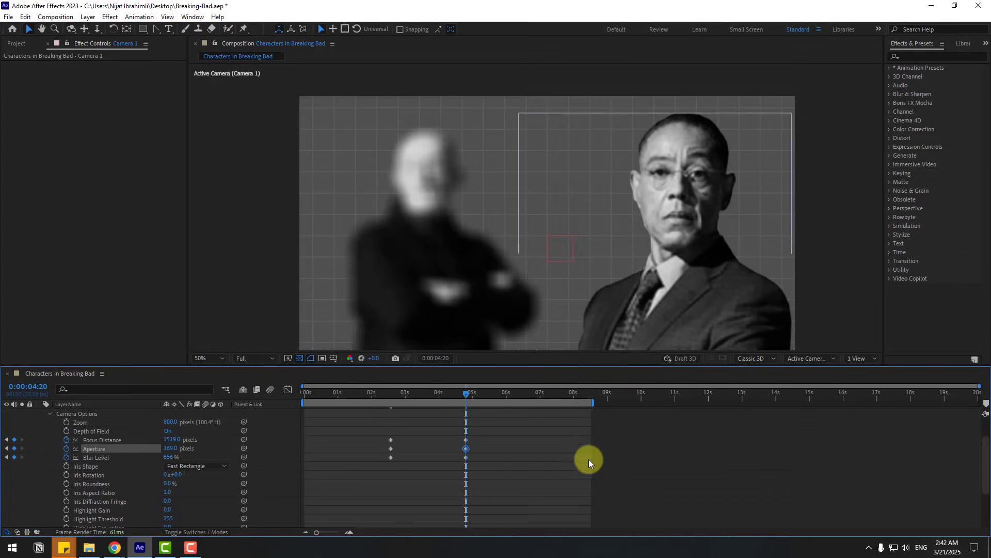
# Reduce the 4:20 blur and shift the depth keyframes to 5:01 (Focus 1519, Aperture 169, Blur 458%)
pyautogui.moveTo(376, 391); pyautogui.dragTo(465, 395)
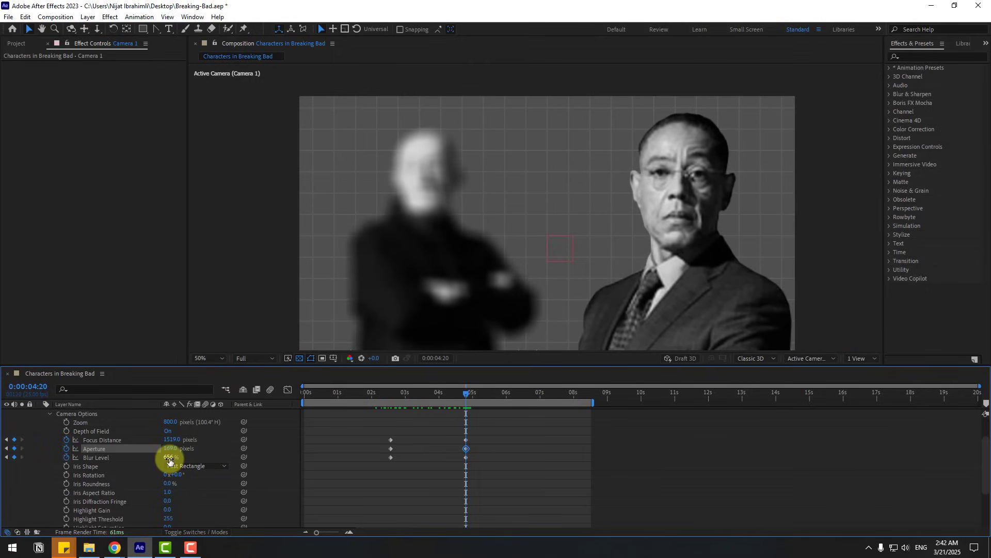
pyautogui.moveTo(169, 457); pyautogui.dragTo(83, 475)
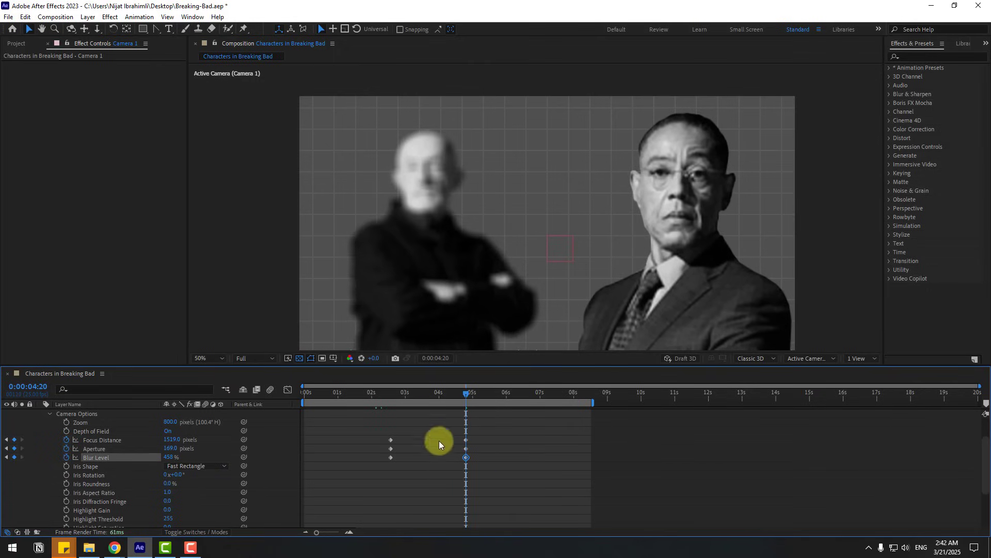
pyautogui.scroll(2, 508, 433)
pyautogui.click(473, 391)
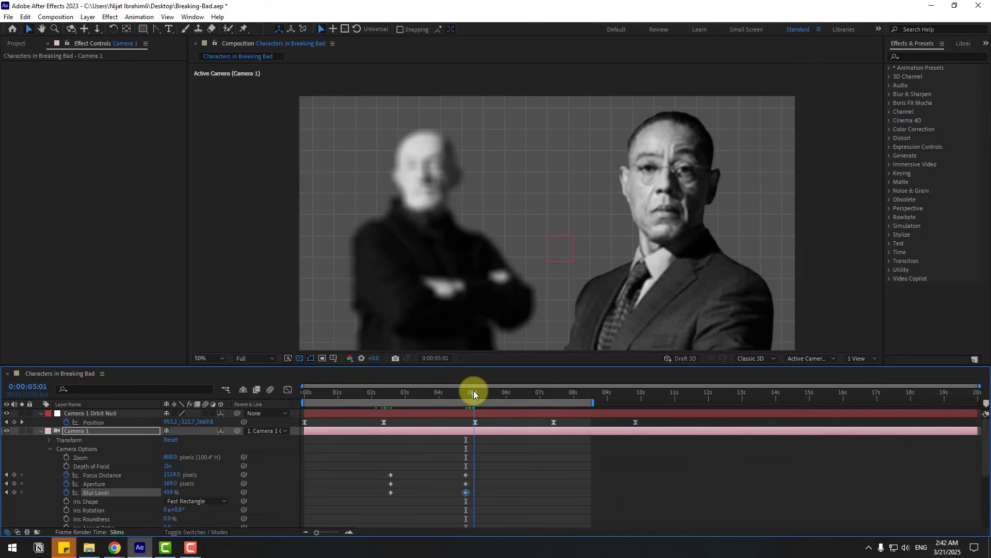
pyautogui.moveTo(466, 468); pyautogui.dragTo(398, 494)
# Apply Easy Ease to the selected depth-of-field keyframes
pyautogui.rightClick(390, 493)
pyautogui.moveTo(431, 483)
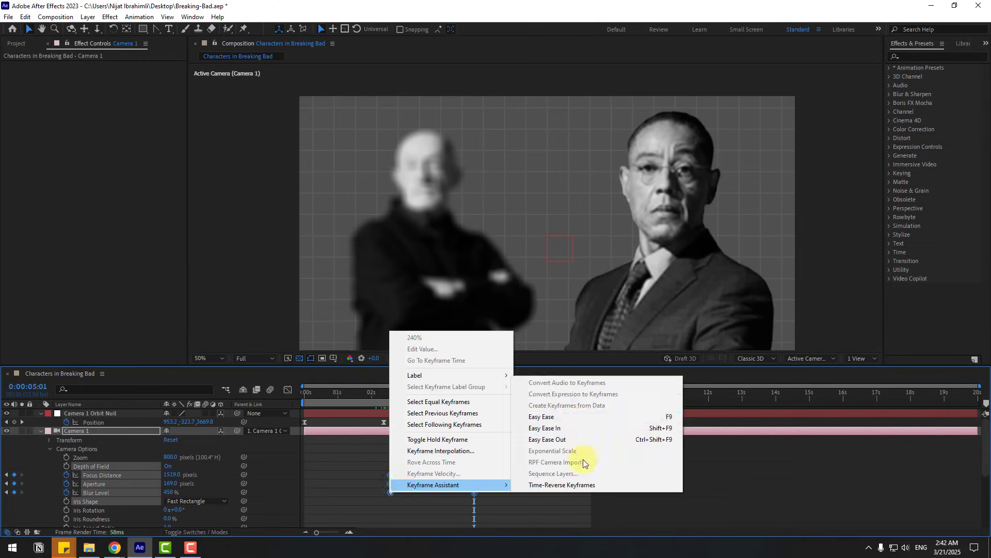
pyautogui.click(573, 413)
# Key Focus Distance 1263 on the hooded man at 7:10 and 727 on the bald man in glasses at 9:21
pyautogui.moveTo(478, 392); pyautogui.dragTo(554, 396)
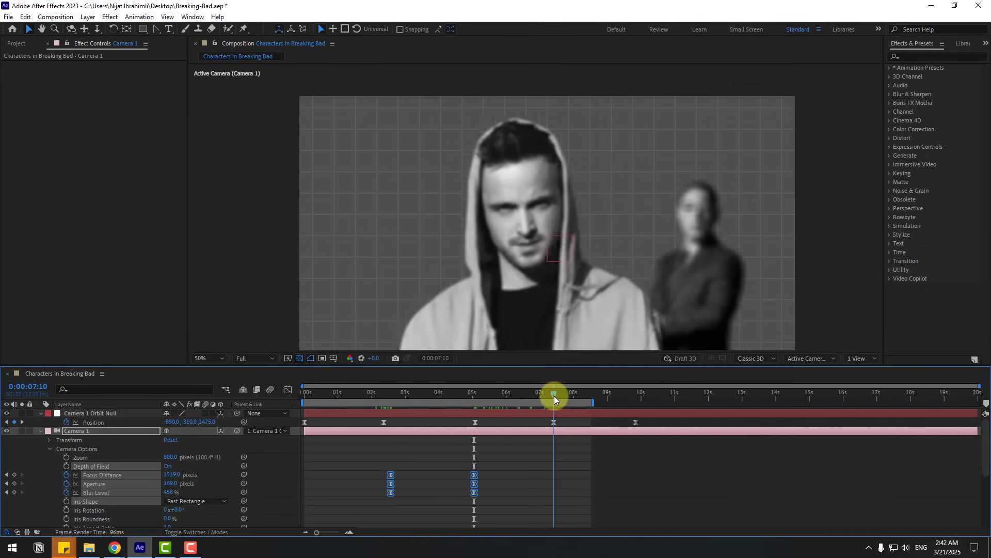
pyautogui.click(192, 467)
pyautogui.moveTo(172, 477)
pyautogui.mouseDown()
pyautogui.moveTo(222, 472)
pyautogui.moveTo(165, 471)
pyautogui.mouseUp()
pyautogui.moveTo(72, 479); pyautogui.dragTo(44, 482)
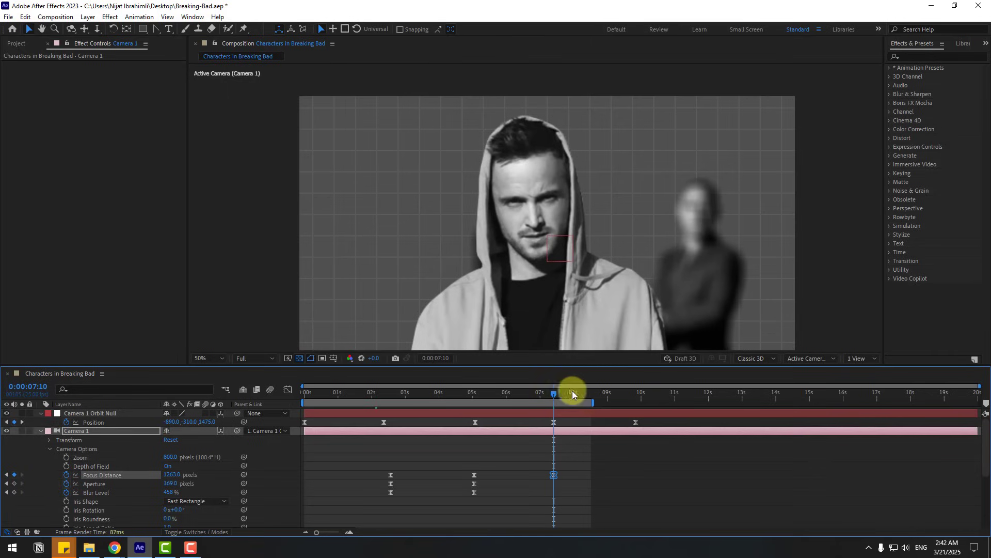
pyautogui.moveTo(559, 392); pyautogui.dragTo(636, 391)
pyautogui.moveTo(176, 476)
pyautogui.mouseDown()
pyautogui.moveTo(354, 457)
pyautogui.moveTo(210, 457)
pyautogui.moveTo(173, 474)
pyautogui.mouseUp()
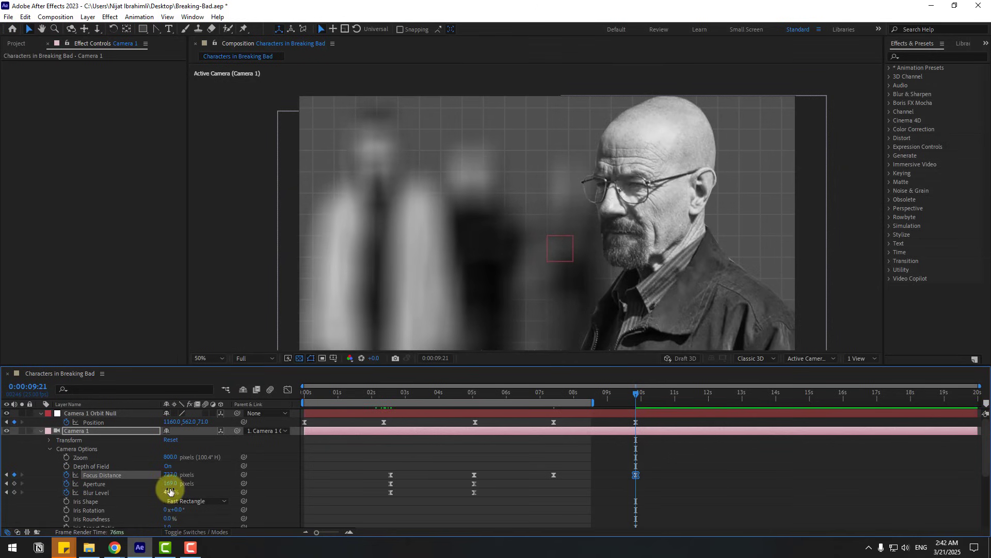
# Key Aperture and Blur Level at 7:10, set Aperture 60 at 9:21, and preview to about 11 seconds
pyautogui.click(554, 396)
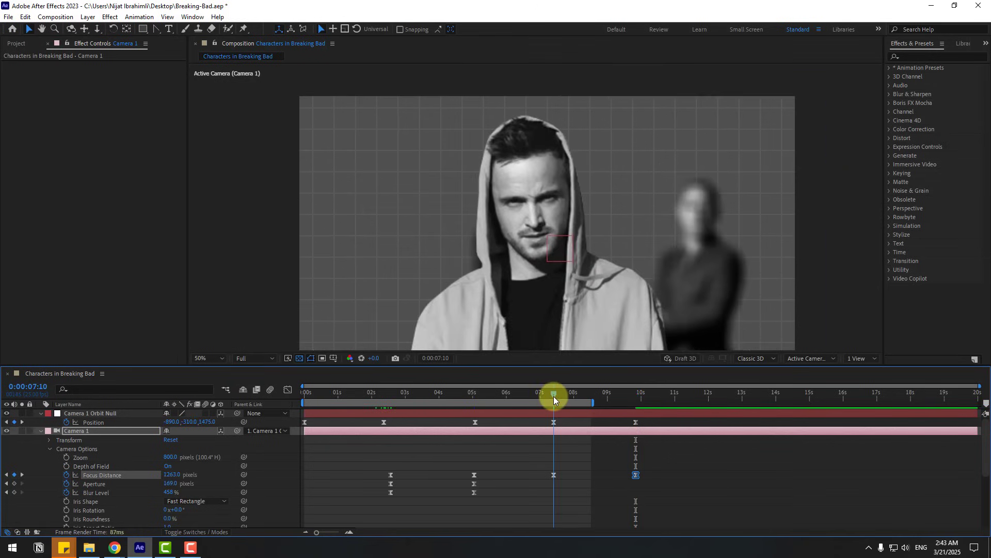
pyautogui.click(14, 492)
pyautogui.click(631, 395)
pyautogui.moveTo(631, 396); pyautogui.dragTo(635, 397)
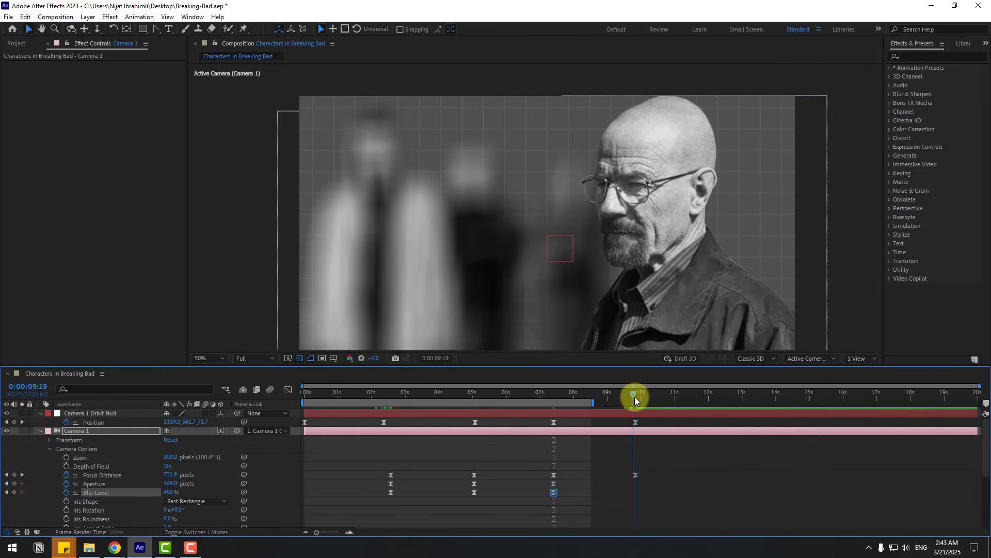
pyautogui.click(171, 484)
pyautogui.moveTo(168, 485); pyautogui.dragTo(106, 476)
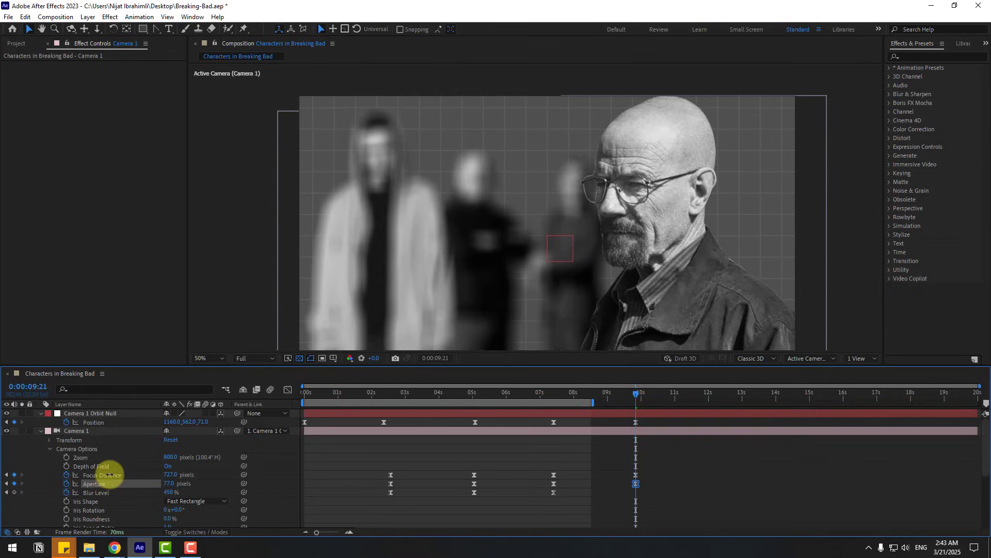
pyautogui.moveTo(593, 402); pyautogui.dragTo(680, 402)
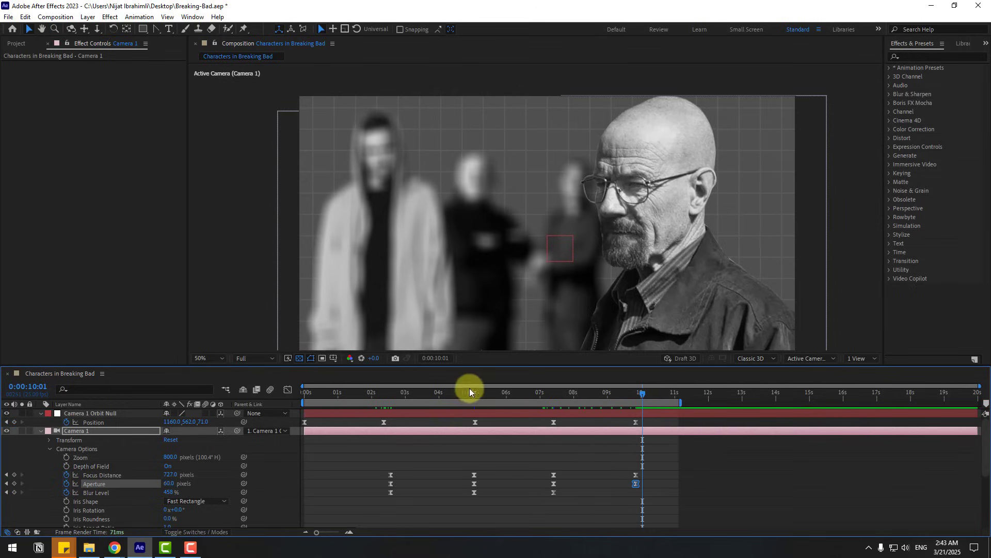
pyautogui.press('space')
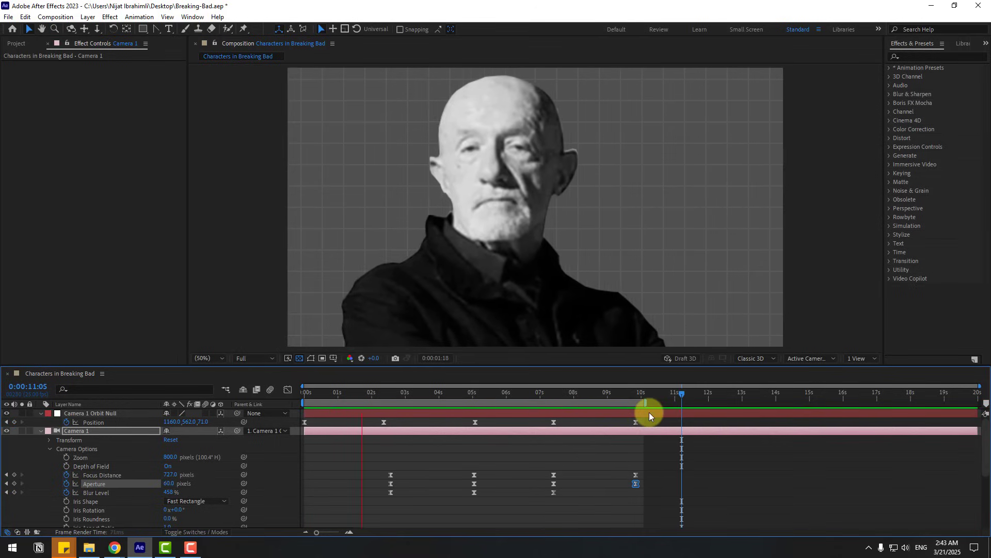